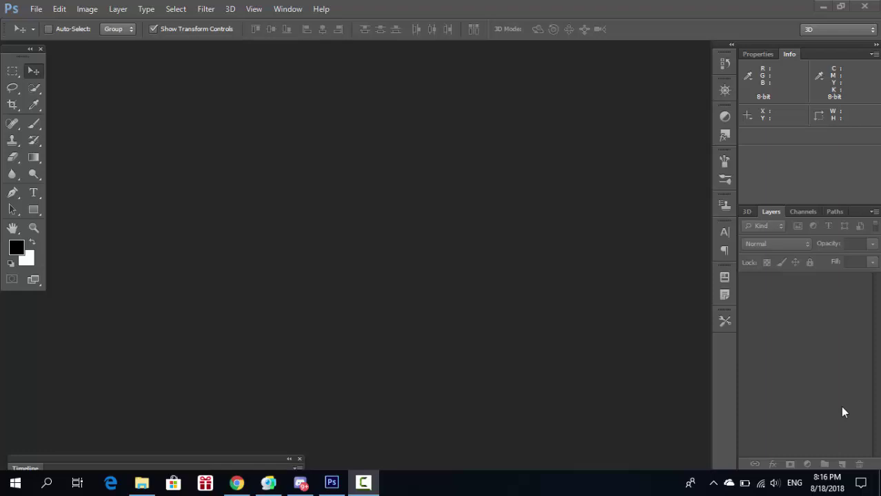
- Start a new document with the Custom preset, width in pixels and resolution in pixels/centimeter
key(ctrl+n)
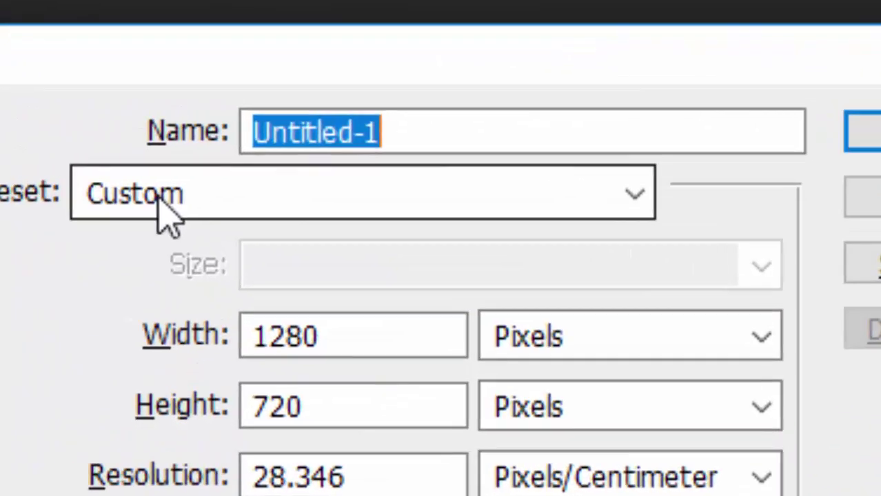
click(349, 134)
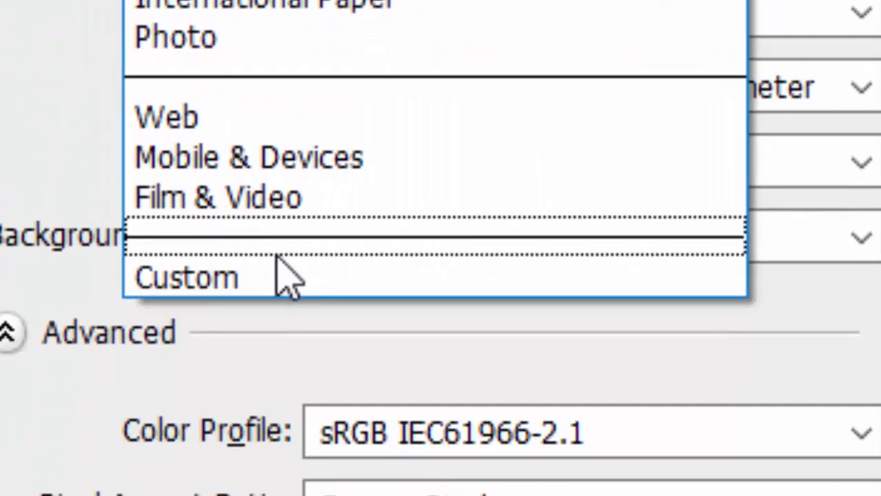
click(221, 279)
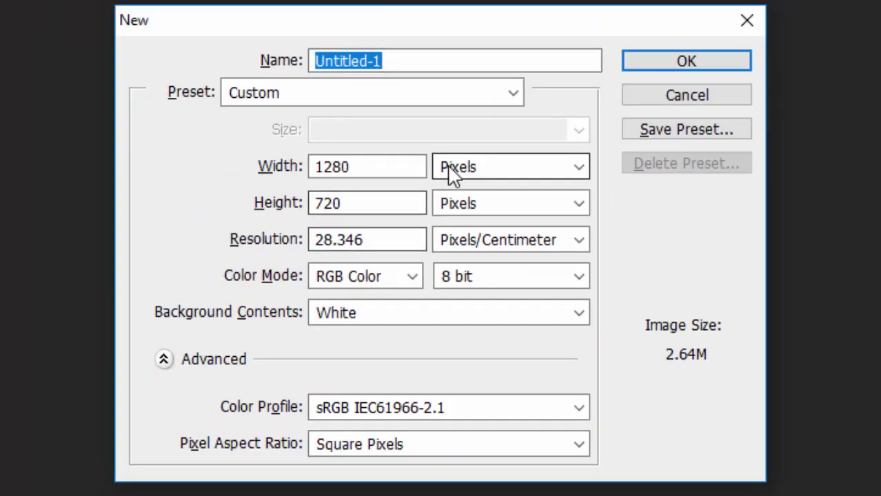
click(486, 177)
click(485, 183)
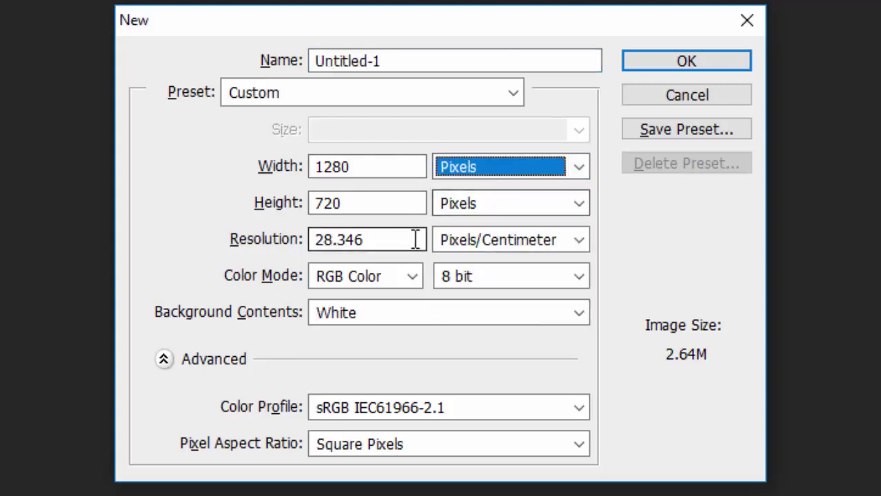
click(501, 243)
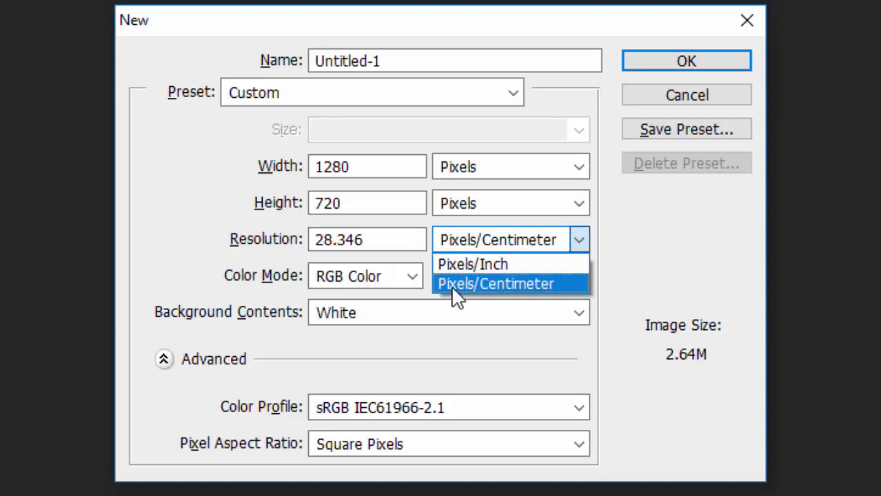
click(697, 290)
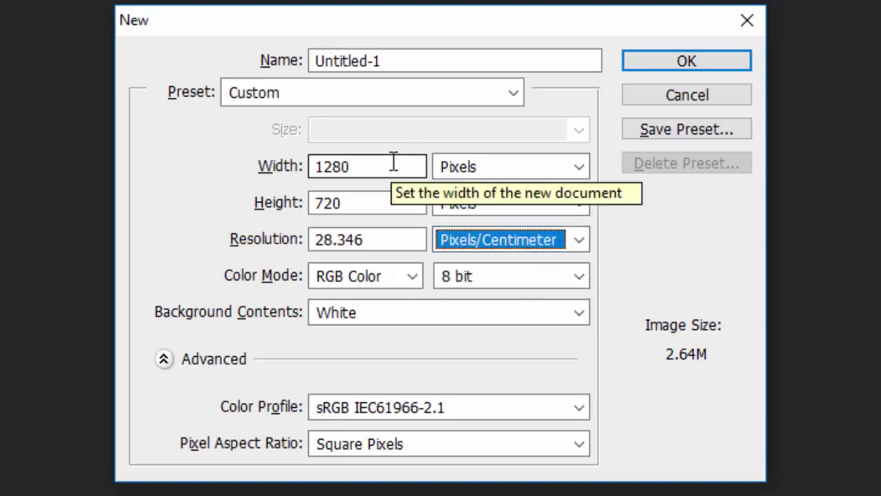
- Set the new document's width and height to 500 pixels each
drag(393, 163, 286, 164)
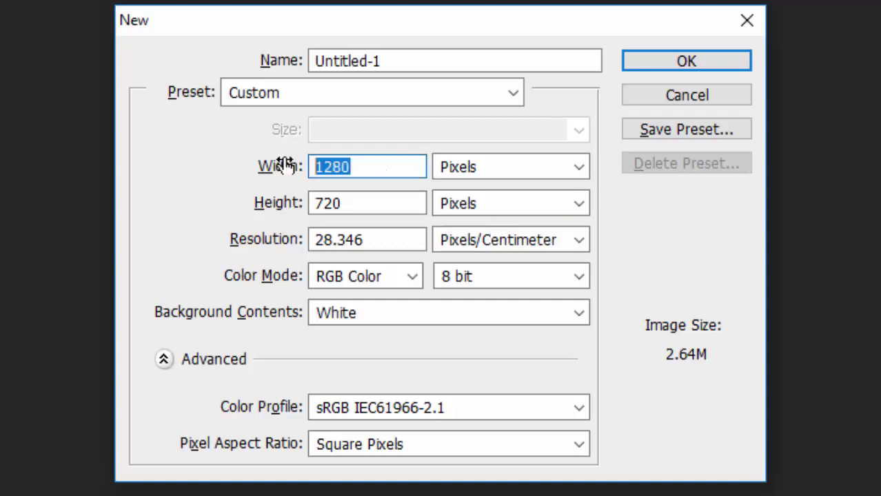
text(500)
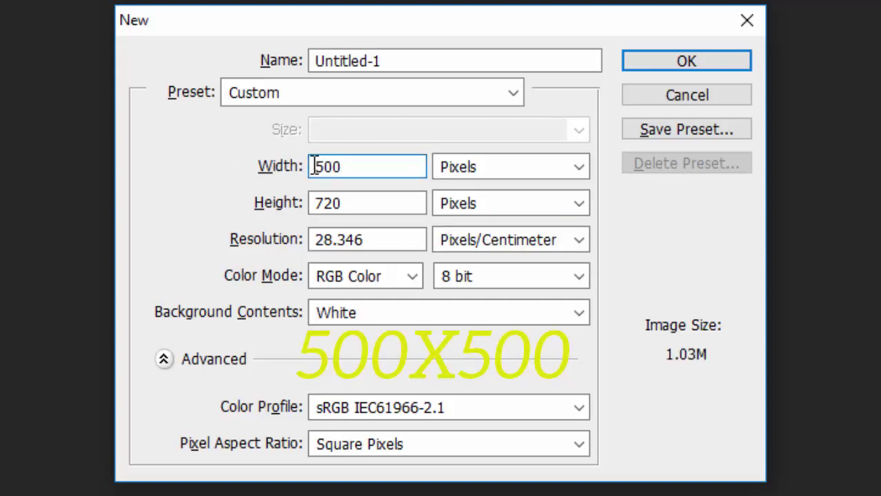
drag(355, 203, 319, 204)
text(5)
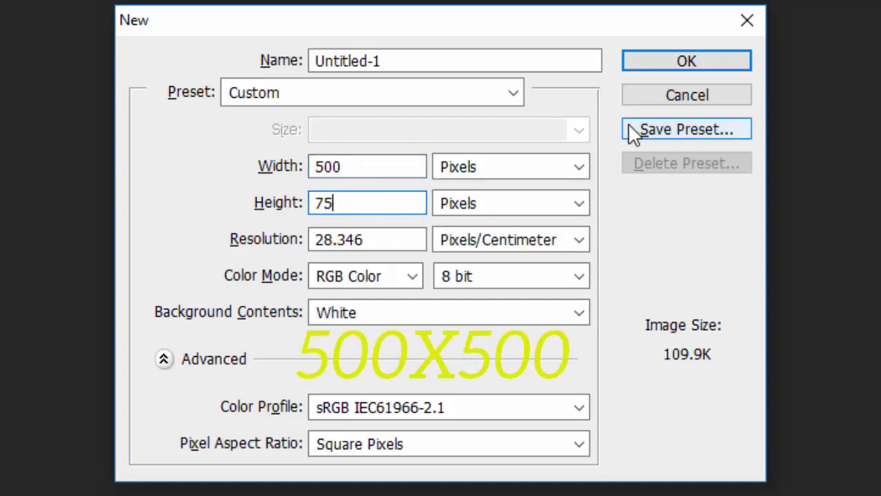
key(BackSpace)
key(BackSpace)
text(500)
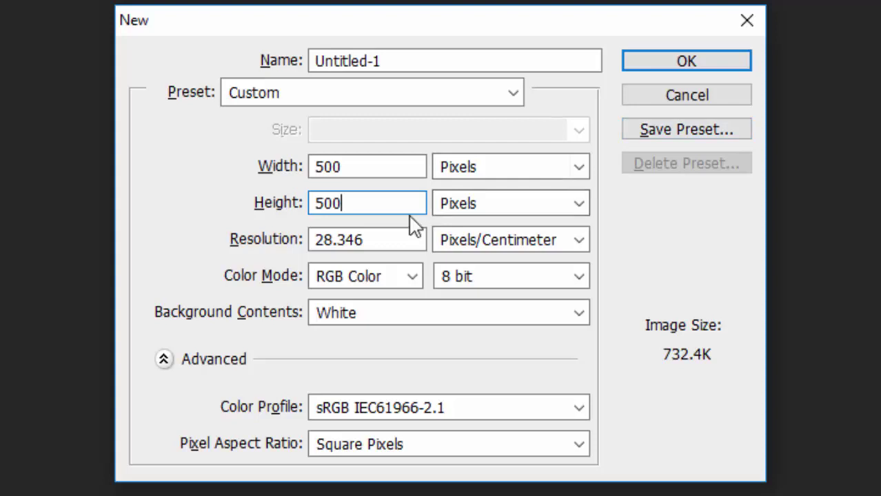
- Set the resolution to 28.346 pixels/centimeter and create the document
drag(286, 241, 282, 242)
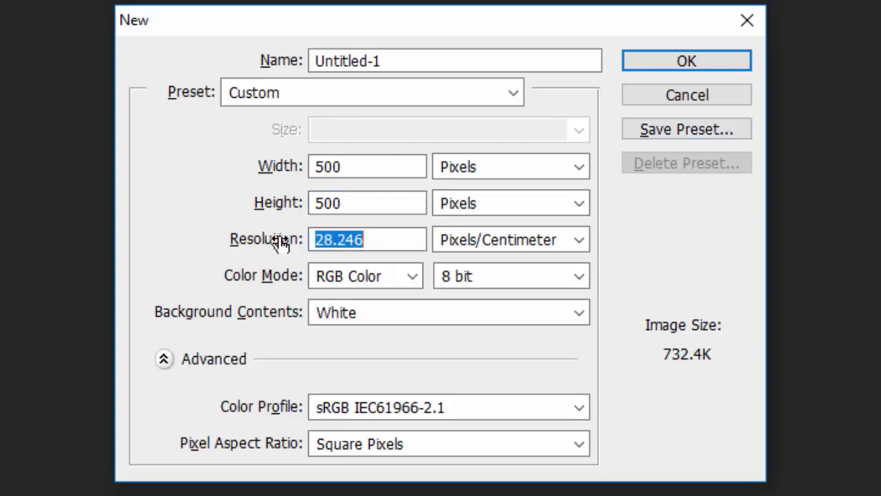
click(317, 240)
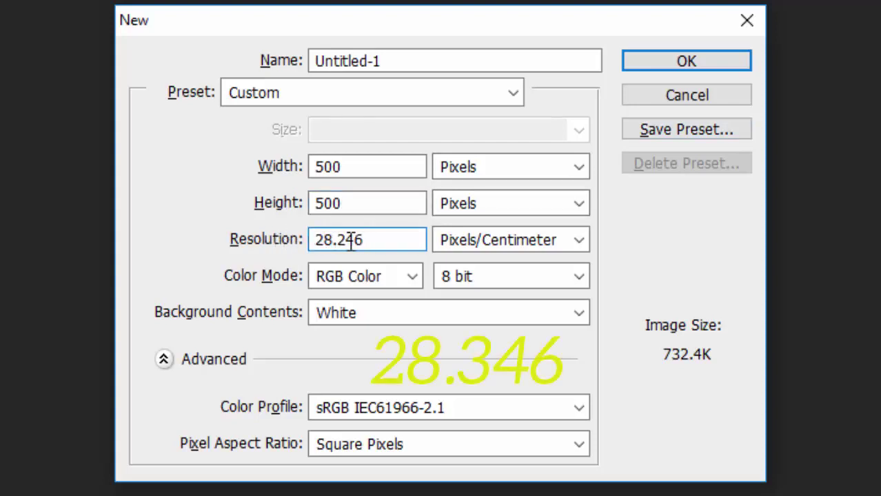
click(346, 240)
key(BackSpace)
text(3)
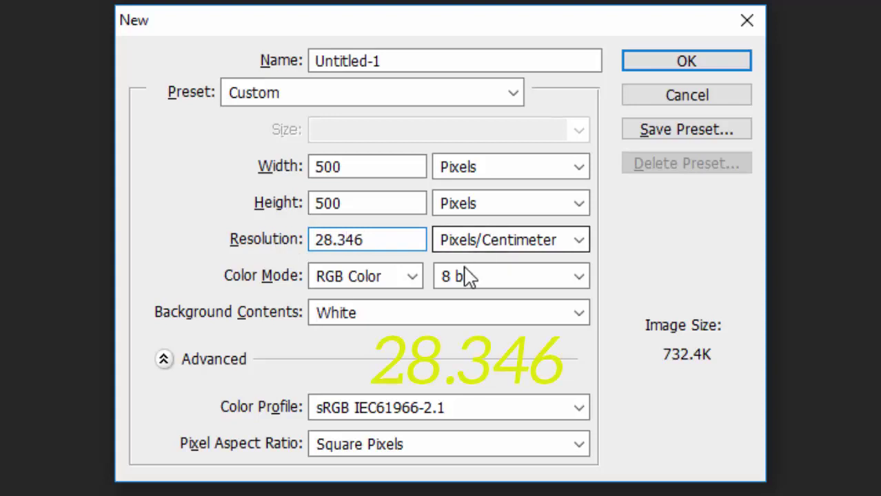
key(ctrl+a)
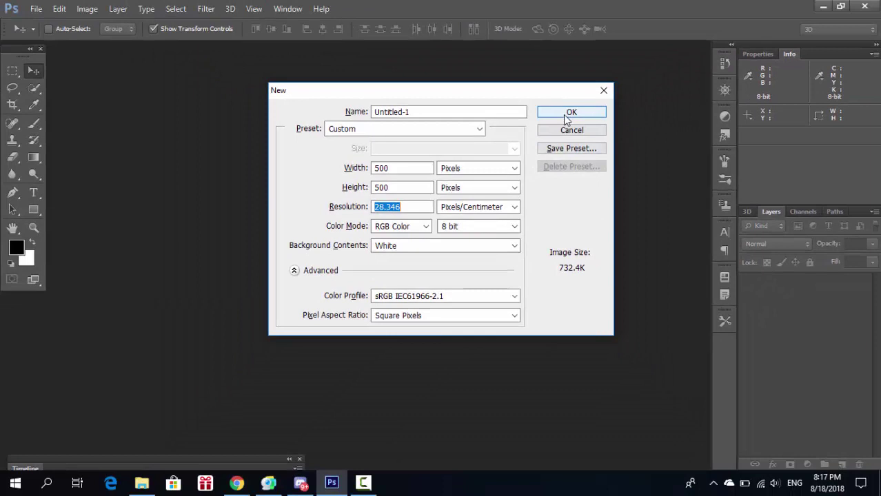
click(629, 90)
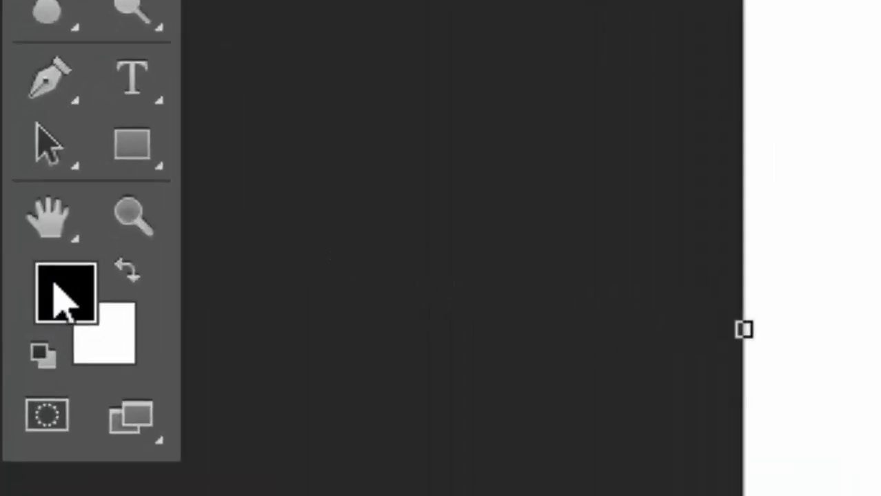
- Set the foreground color to dark blue with hex code 000013a and fill Layer 0 with it
click(77, 305)
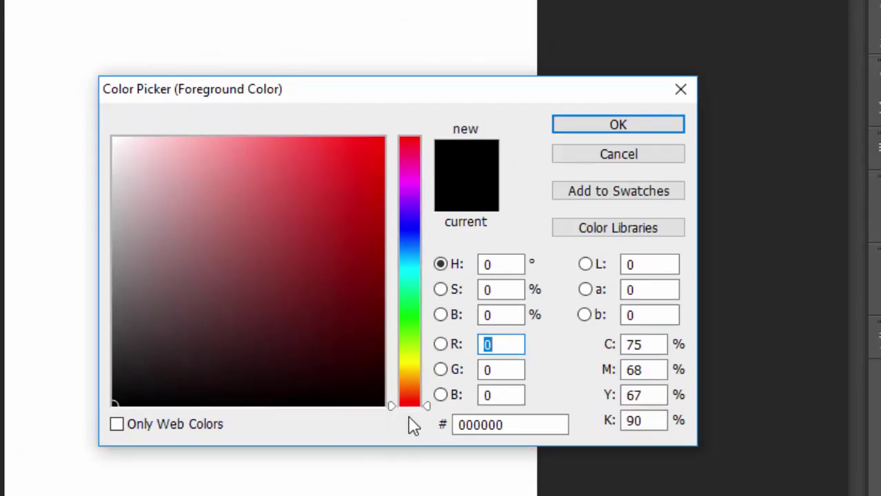
click(586, 446)
drag(586, 446, 380, 459)
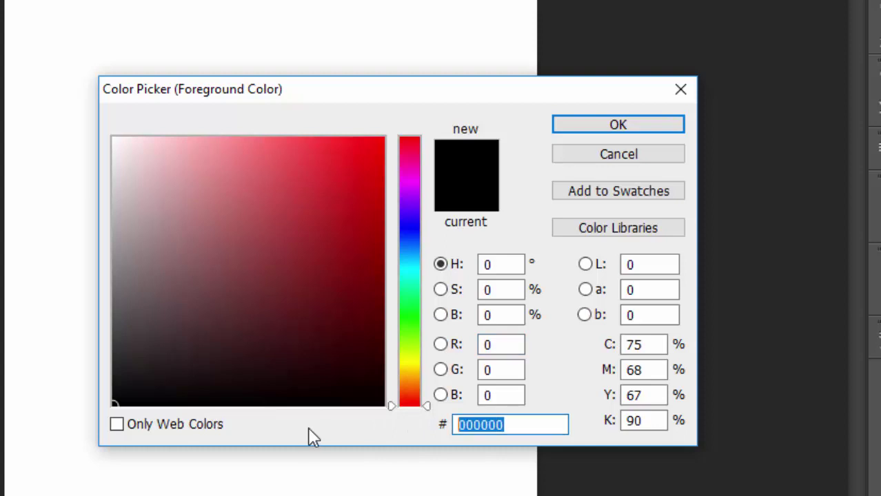
text(0000)
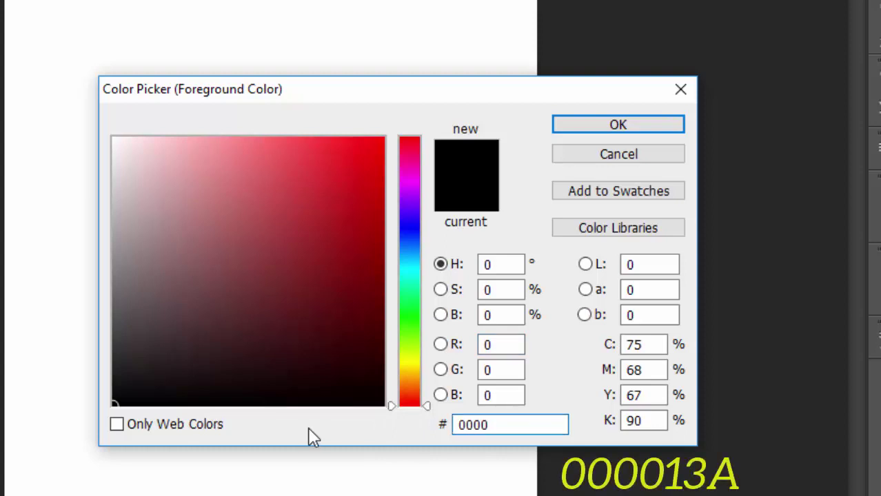
text(13a)
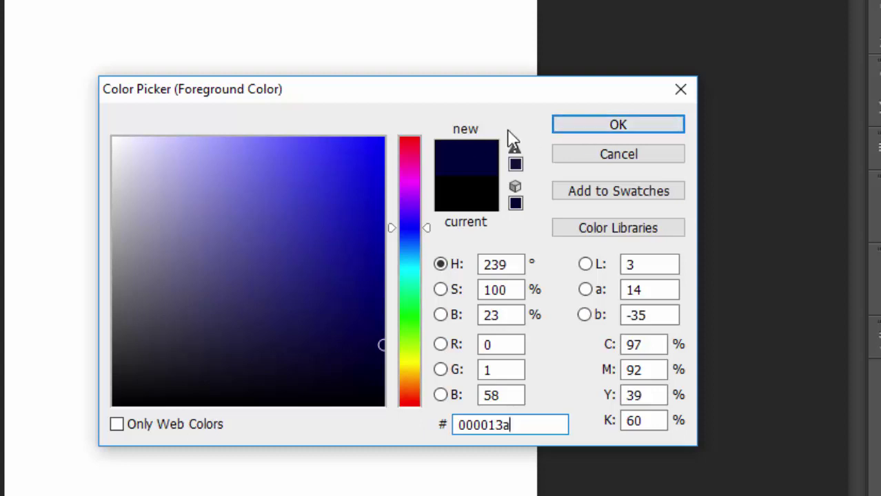
click(576, 129)
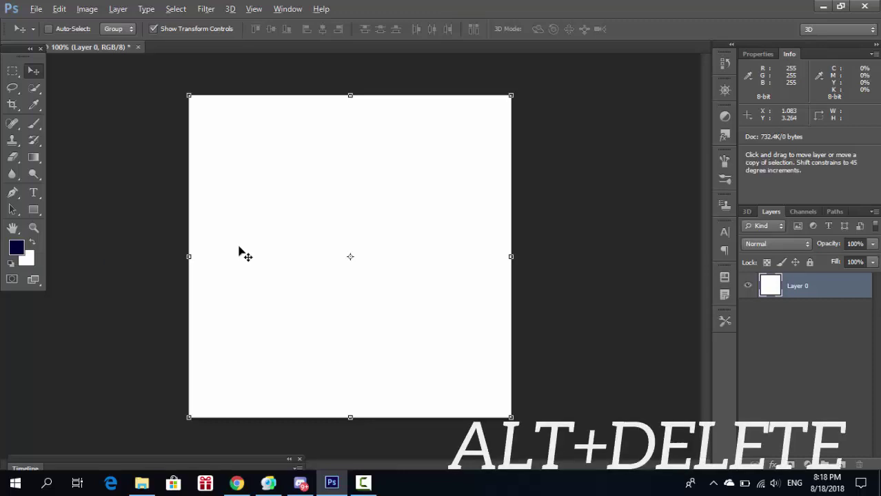
key(alt+Delete)
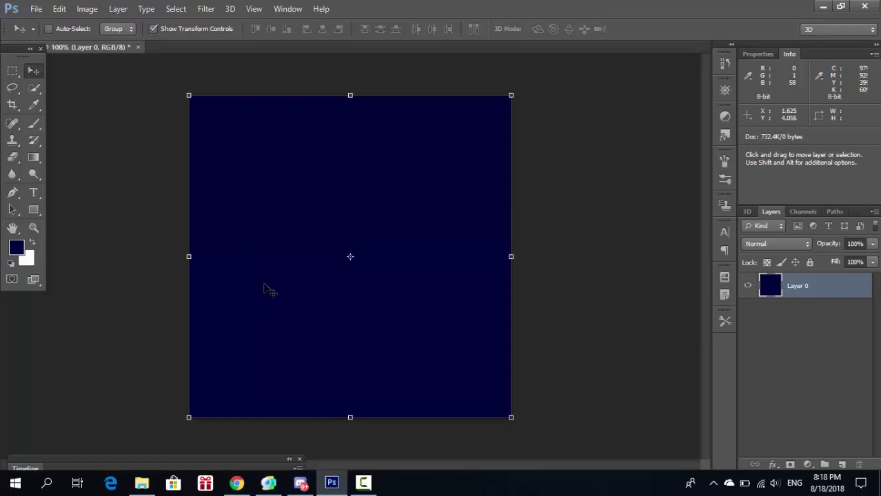
- Open the blending options of Layer 0, enable the Inner Glow effect and show its settings
click(784, 324)
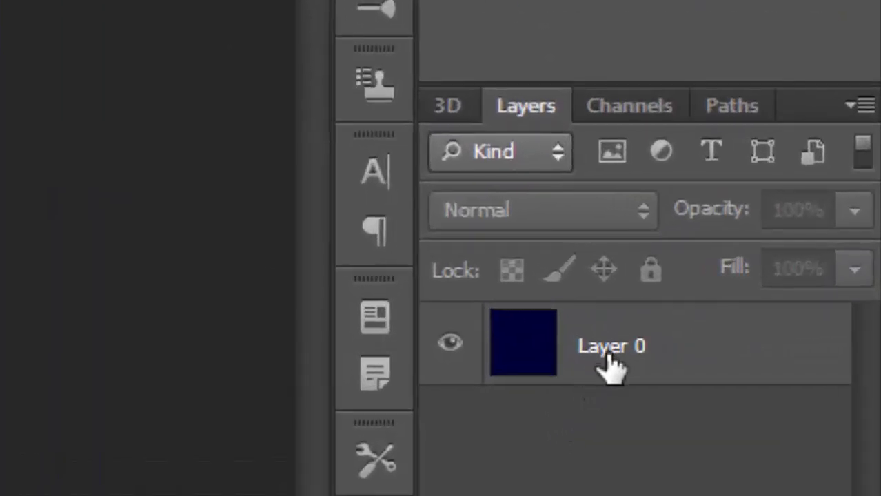
right_click(613, 365)
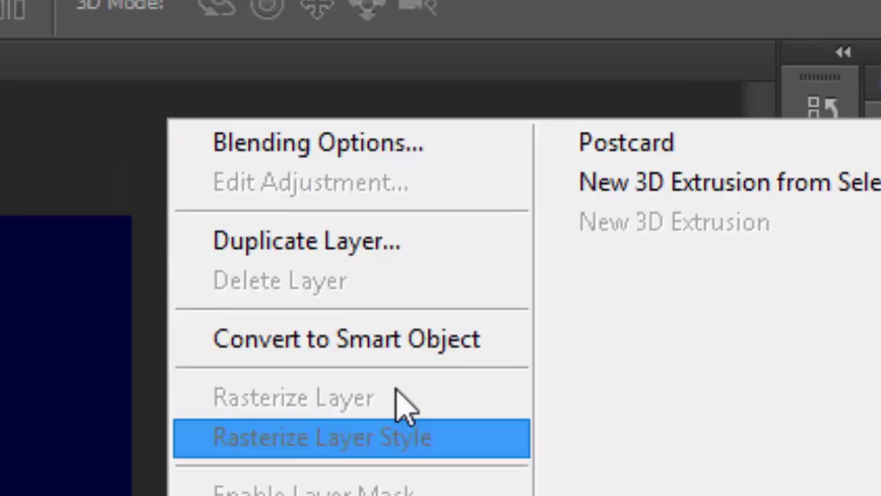
click(305, 148)
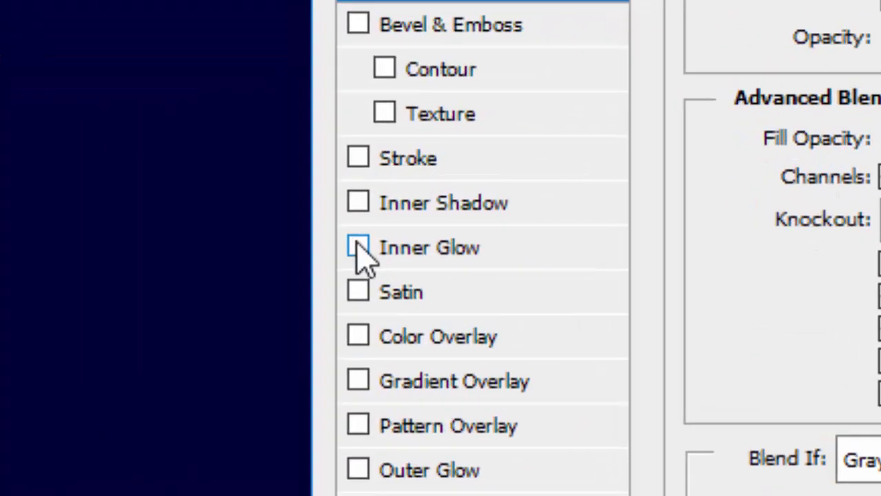
click(358, 248)
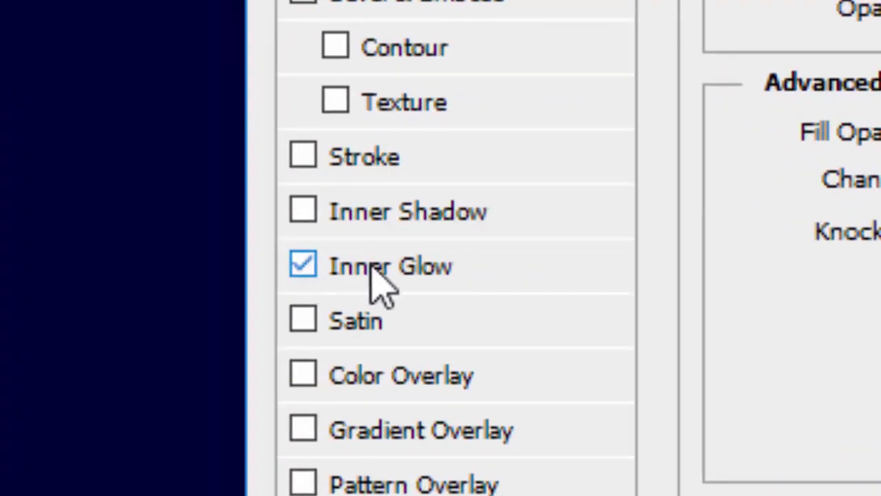
click(417, 251)
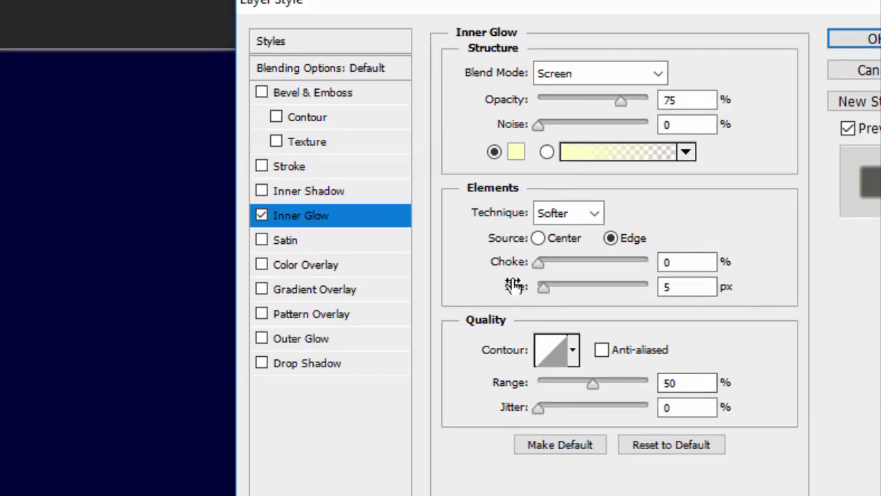
- Set the inner glow color to hex 00ffcc
click(694, 288)
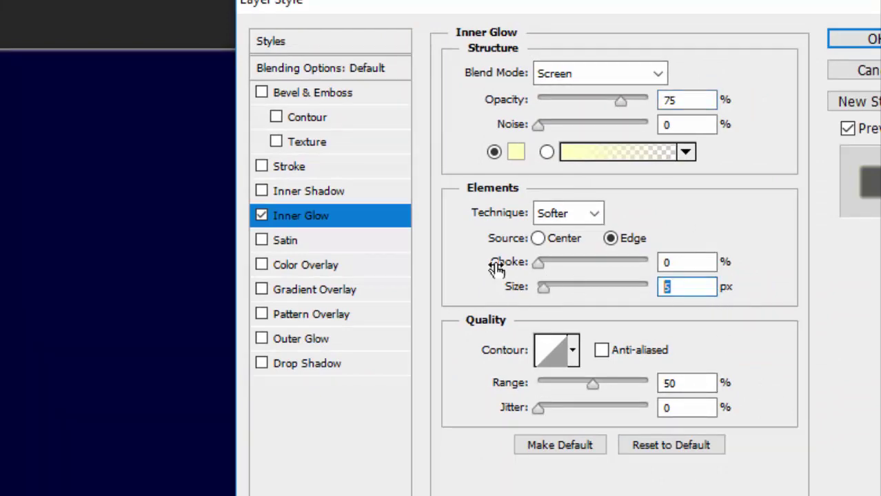
click(517, 152)
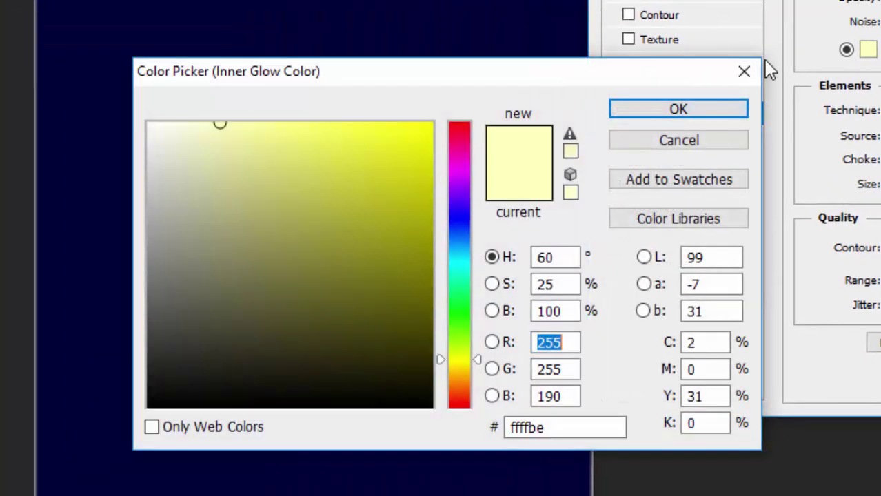
click(587, 427)
text(0)
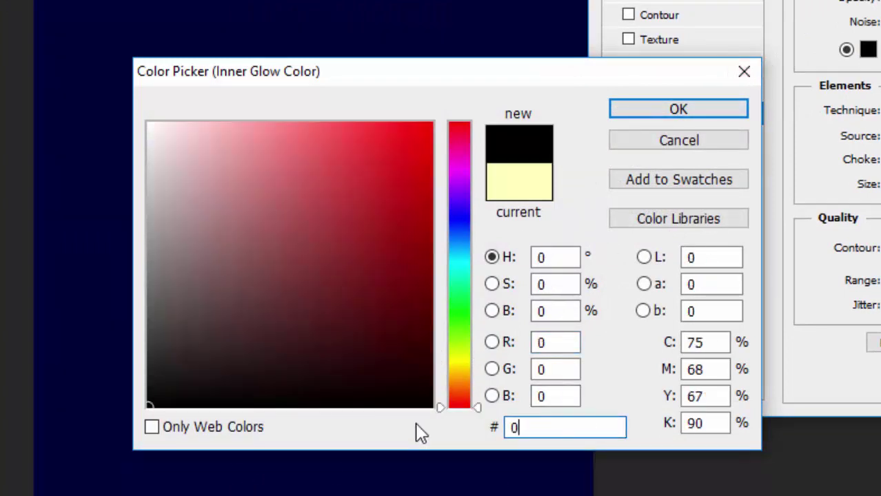
text(0ffcc)
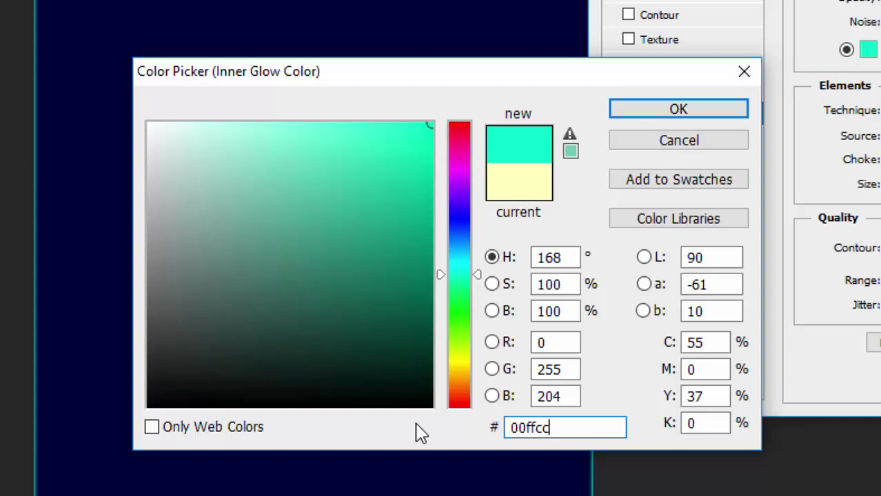
key(Return)
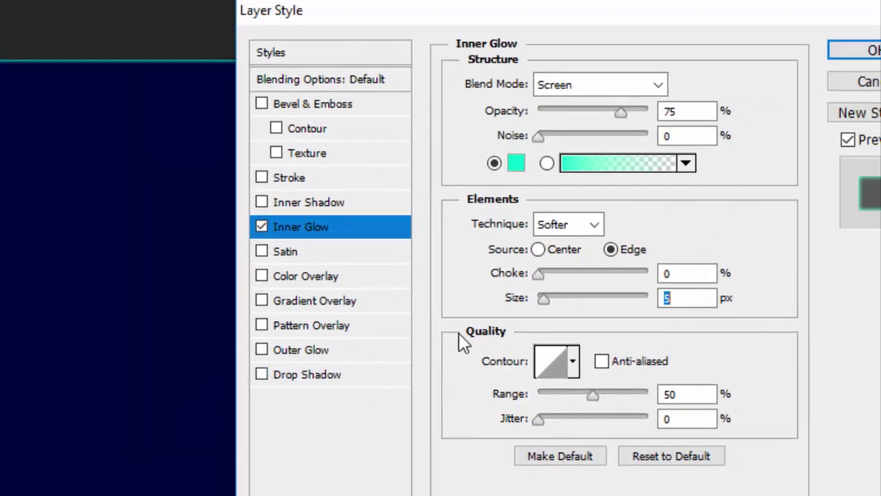
- Set the inner glow size to 51 px and apply the layer style
key(BackSpace)
text(51)
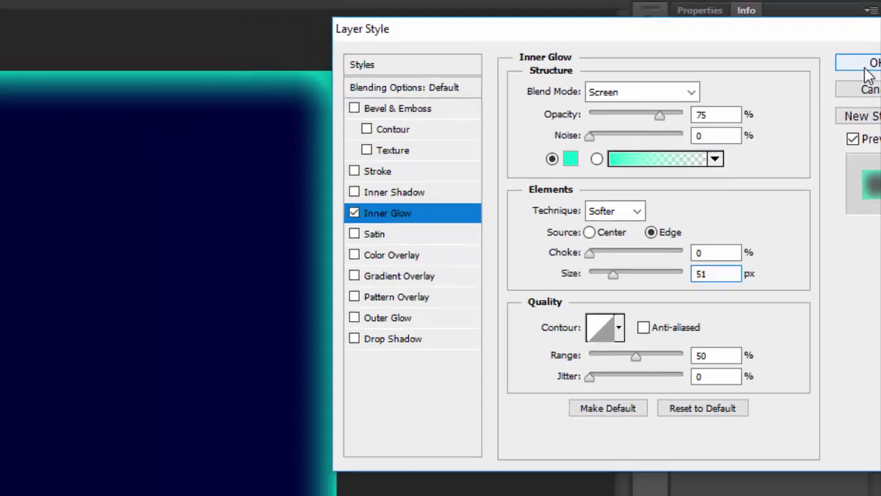
click(868, 72)
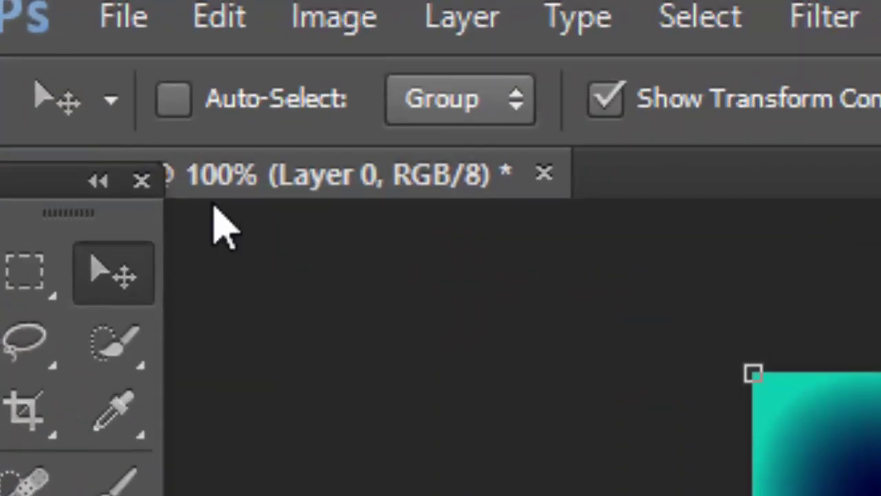
- Define the glowing dark blue tile as a pattern named "tutorial 1"
click(219, 26)
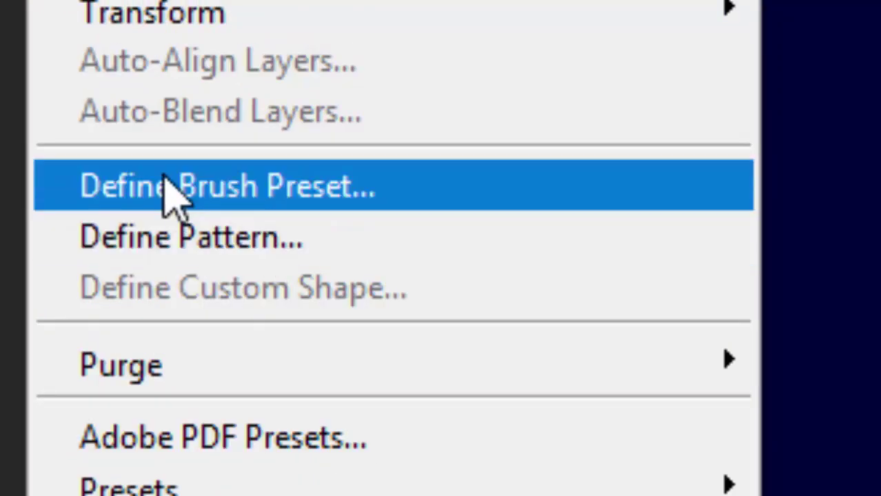
click(169, 190)
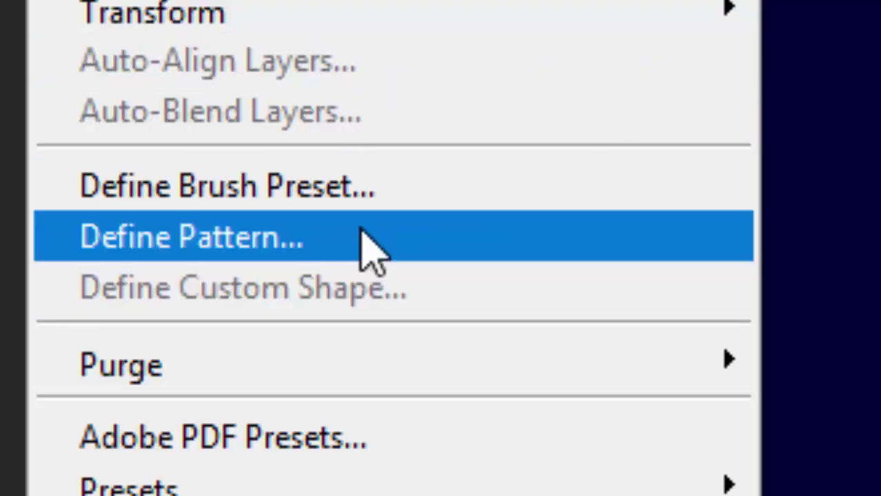
click(130, 250)
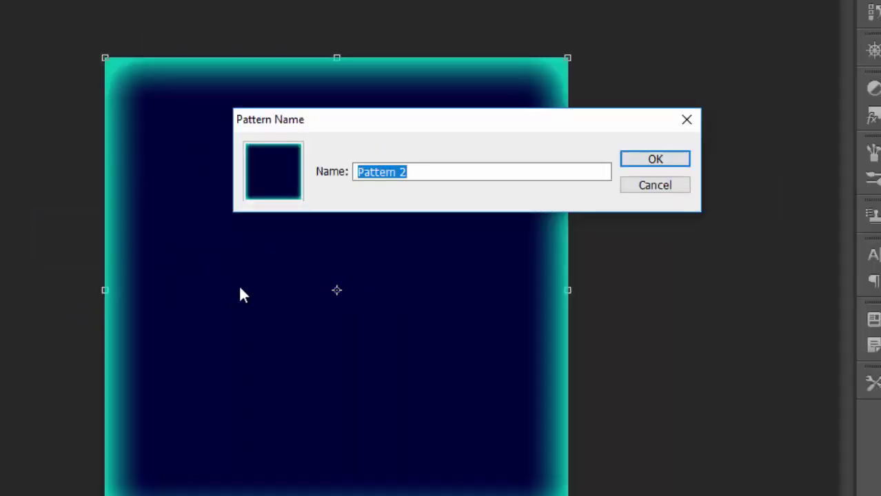
key(BackSpace)
text(t)
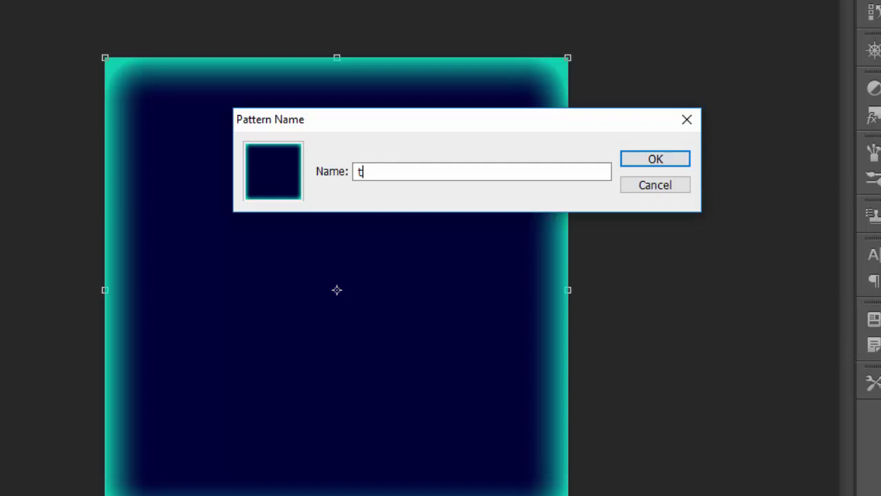
text(utorial 1)
key(Return)
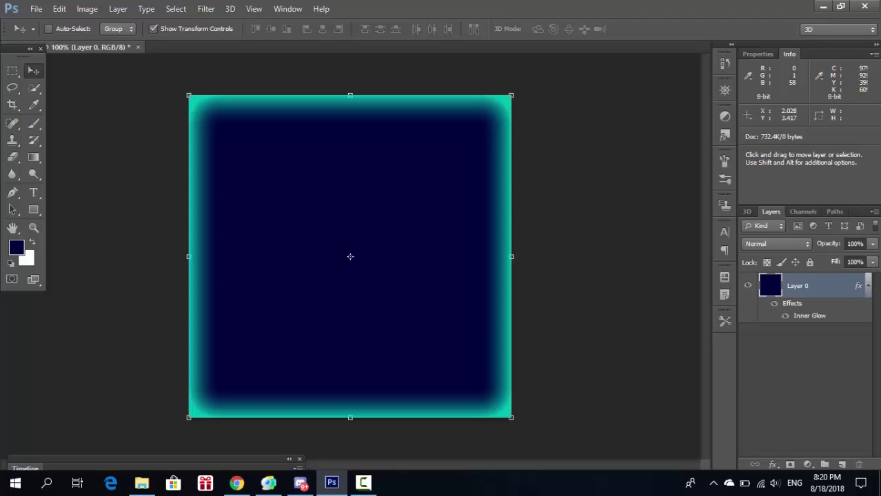
- Create a new white RGB document 1280 pixels wide and 720 pixels high
key(ctrl+n)
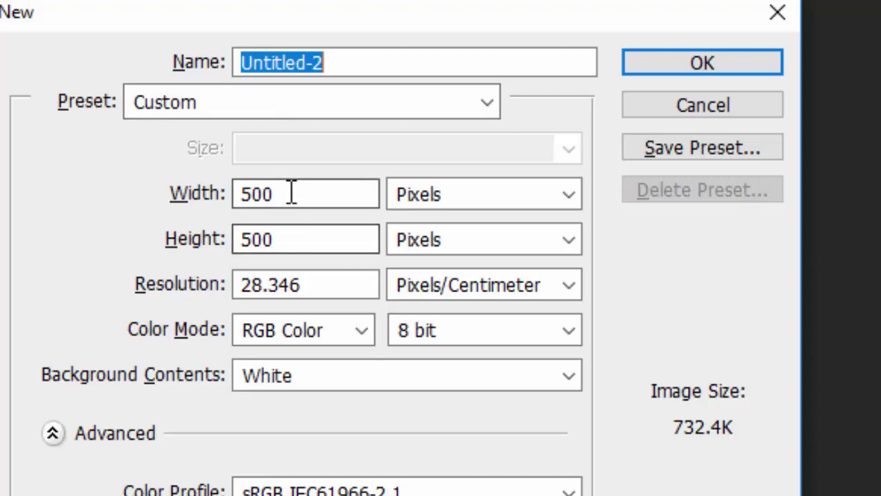
drag(290, 192, 144, 203)
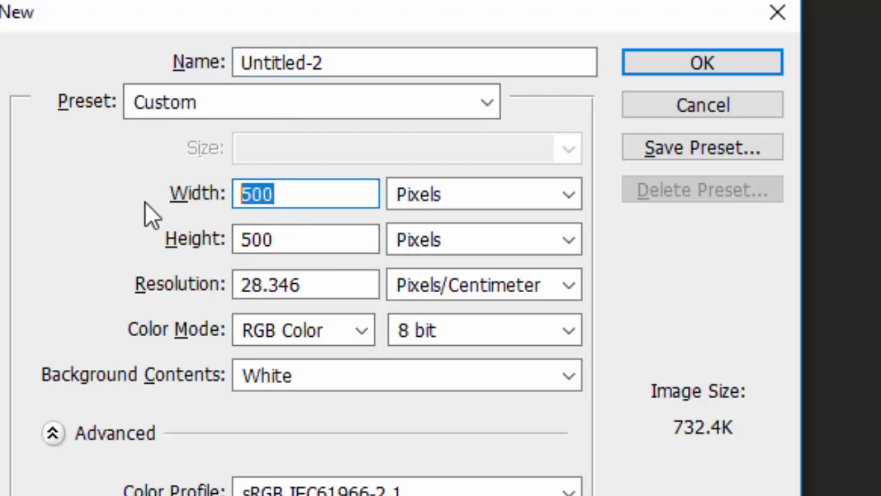
text(1)
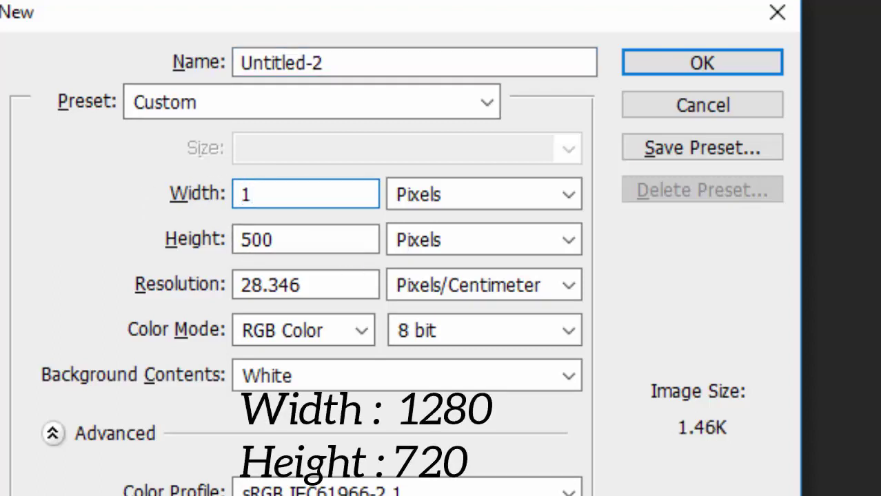
text(280)
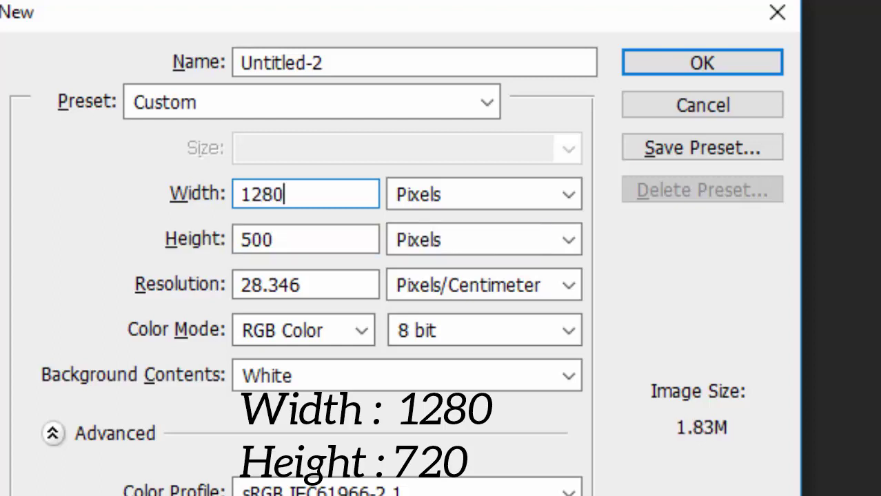
double_click(318, 235)
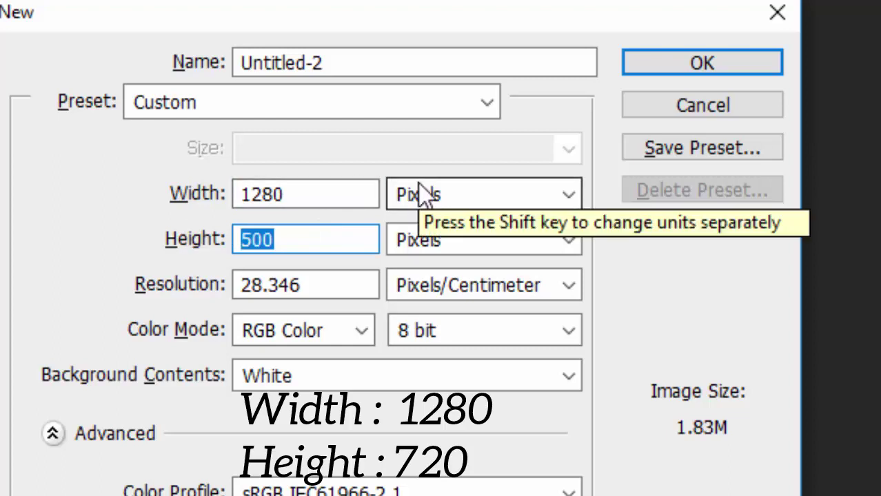
key(BackSpace)
text(720)
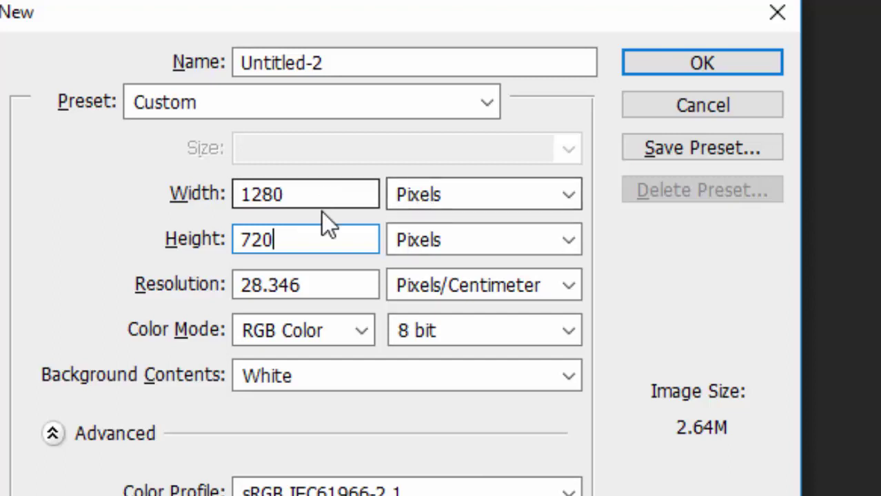
drag(295, 198, 238, 201)
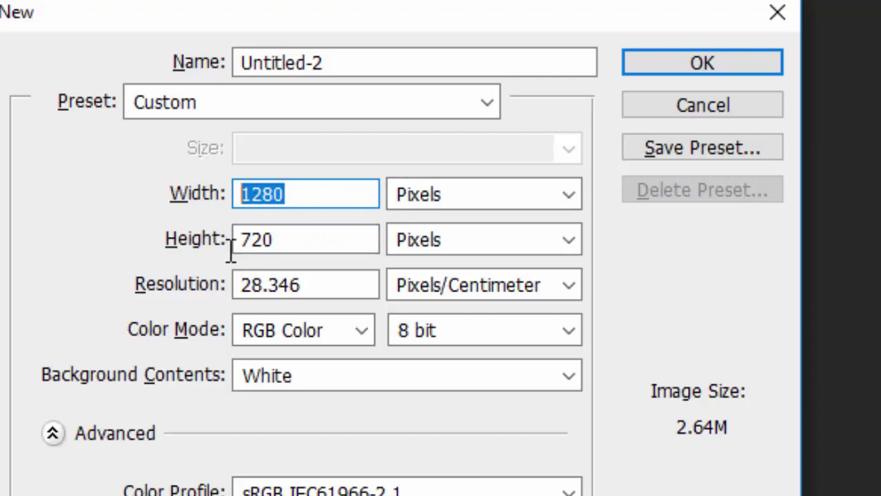
click(282, 240)
drag(283, 240, 239, 239)
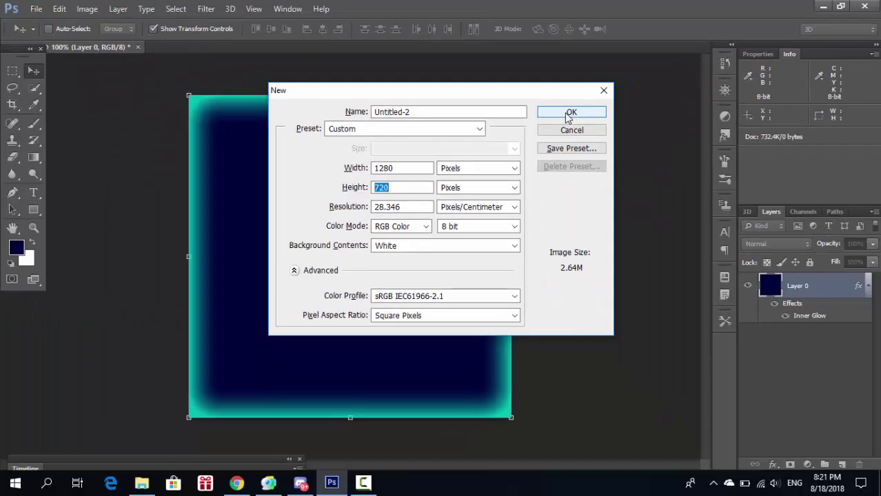
click(570, 114)
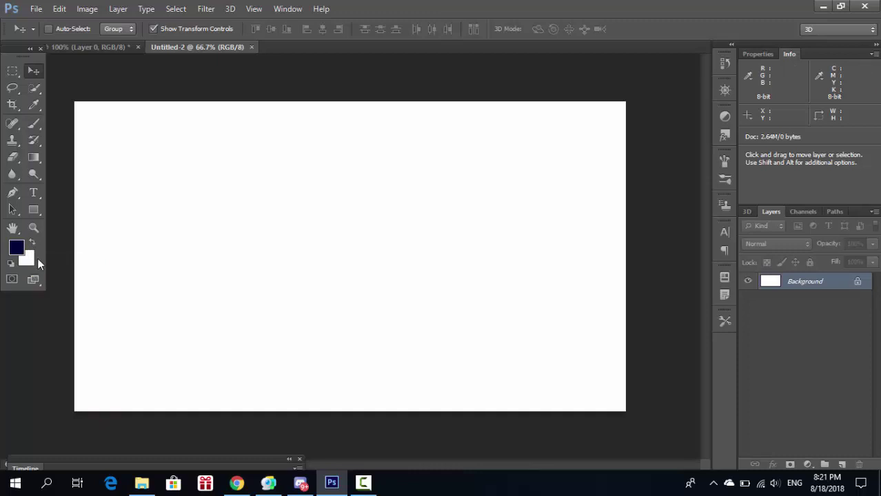
- Set the foreground color to black and fill the Background layer with it
key(shift)
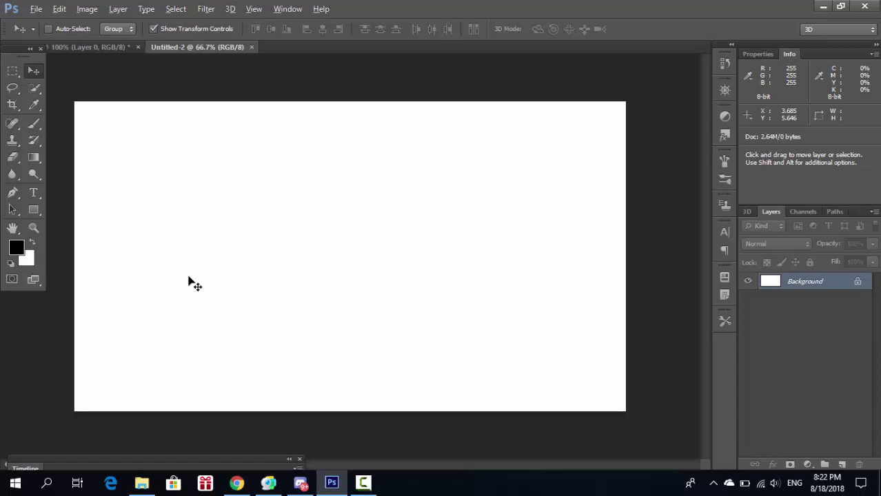
key(alt)
key(alt+BackSpace)
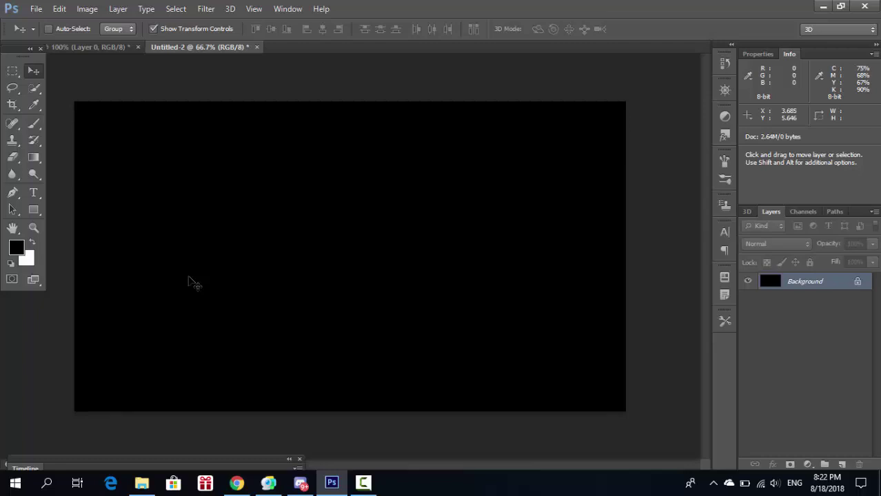
- Choose the Type tool with the Perfect Dark (BRK) font at a size of 271 pt
click(43, 196)
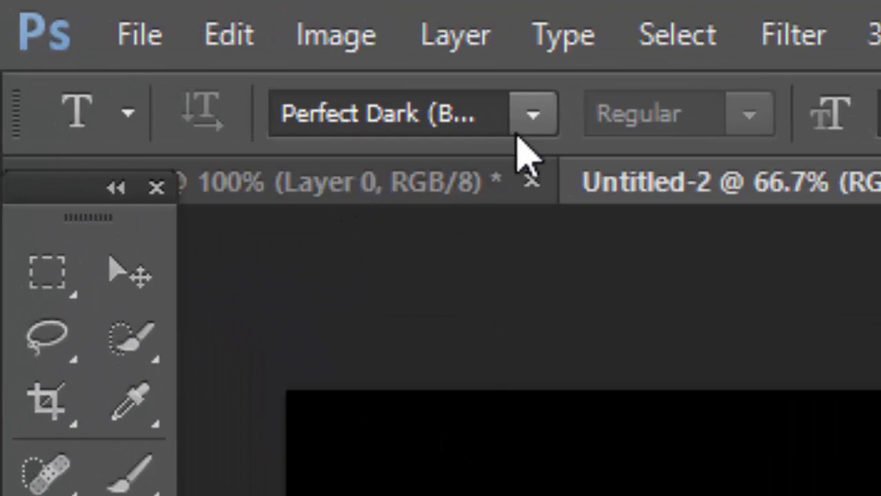
click(529, 130)
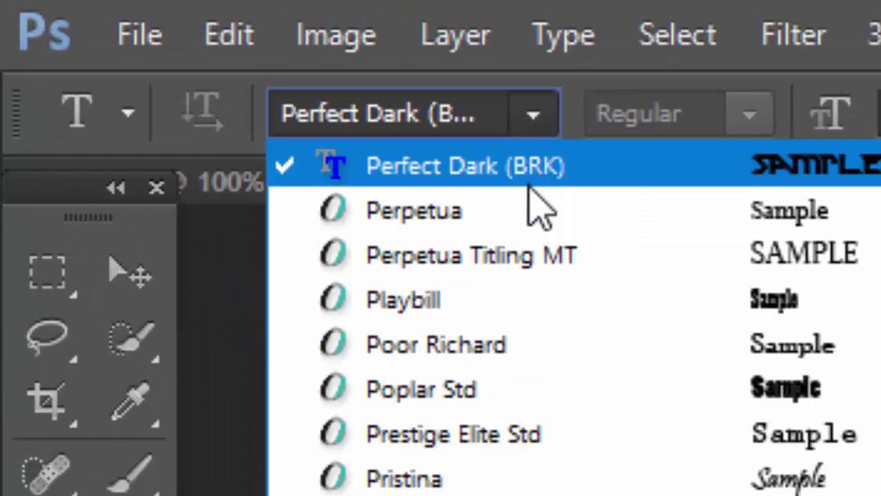
click(507, 157)
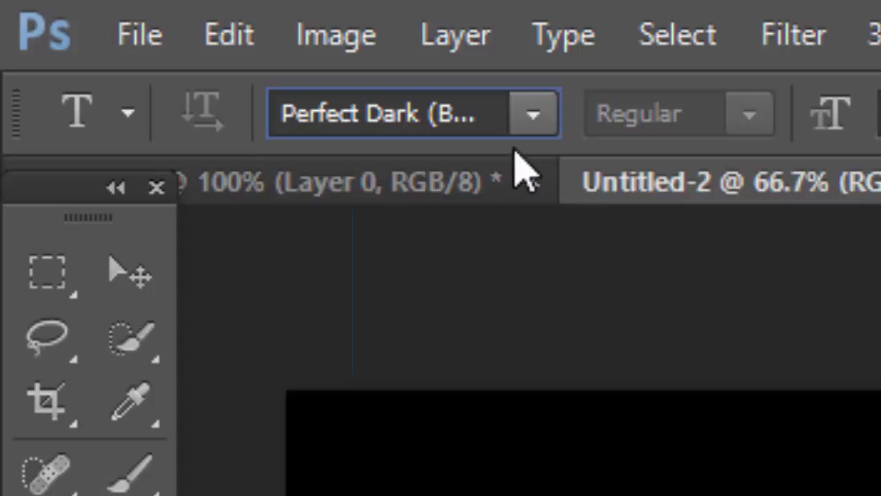
click(533, 124)
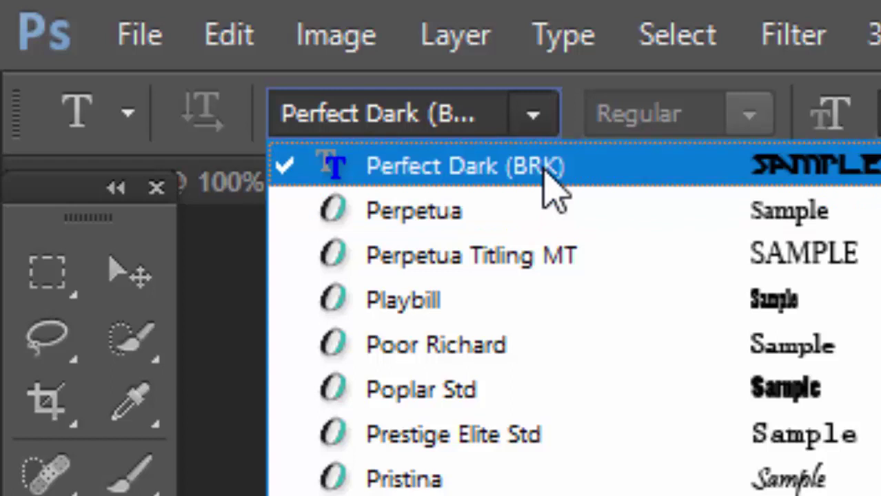
click(551, 185)
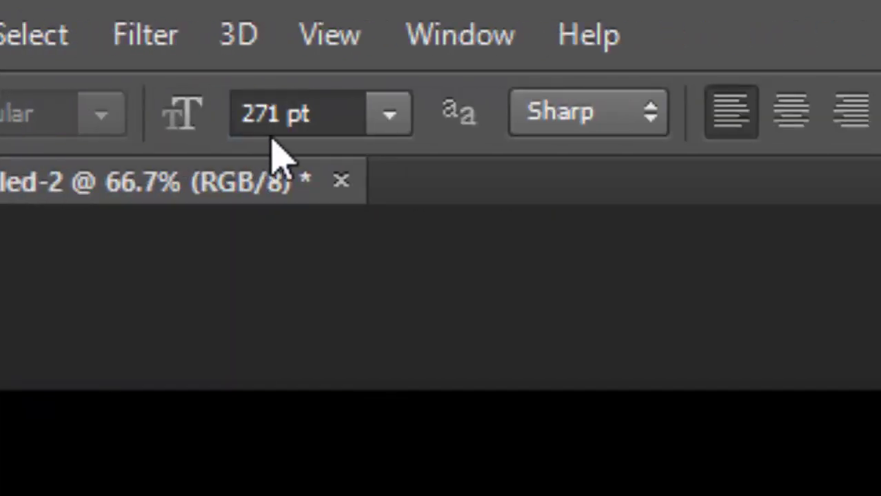
drag(323, 120, 232, 110)
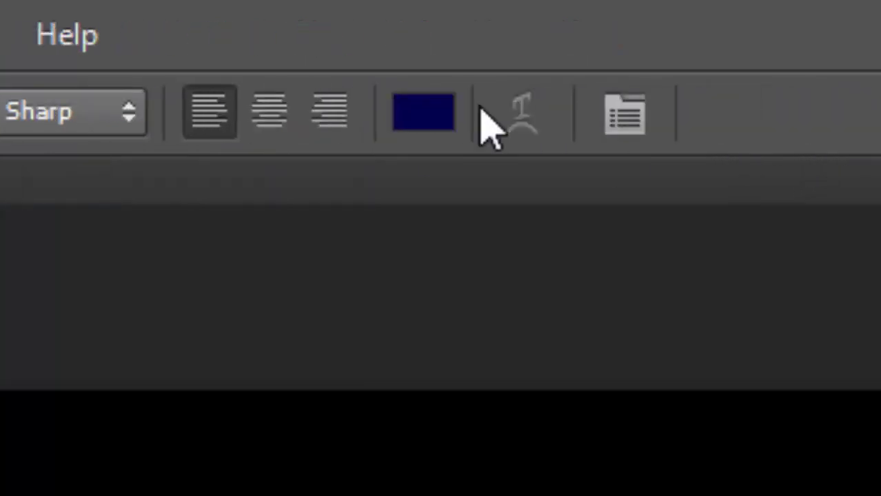
- Set the text color to white, hex ffffff
click(431, 128)
drag(403, 249, 272, 211)
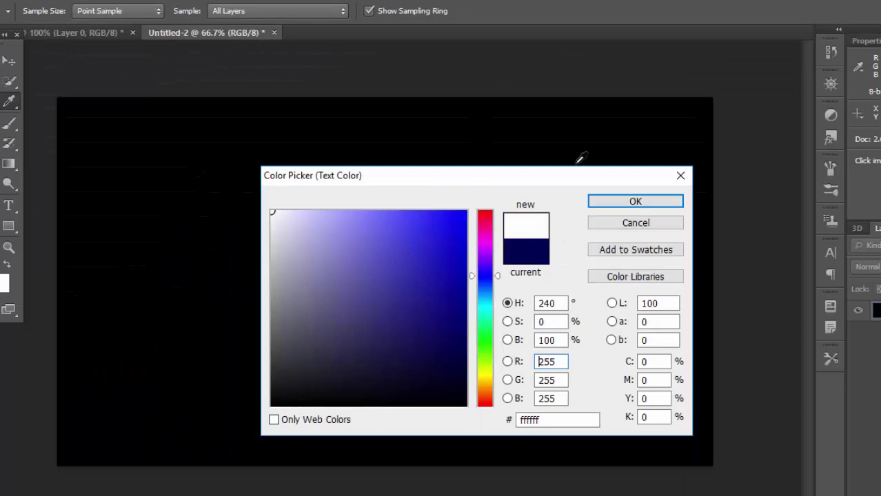
click(632, 201)
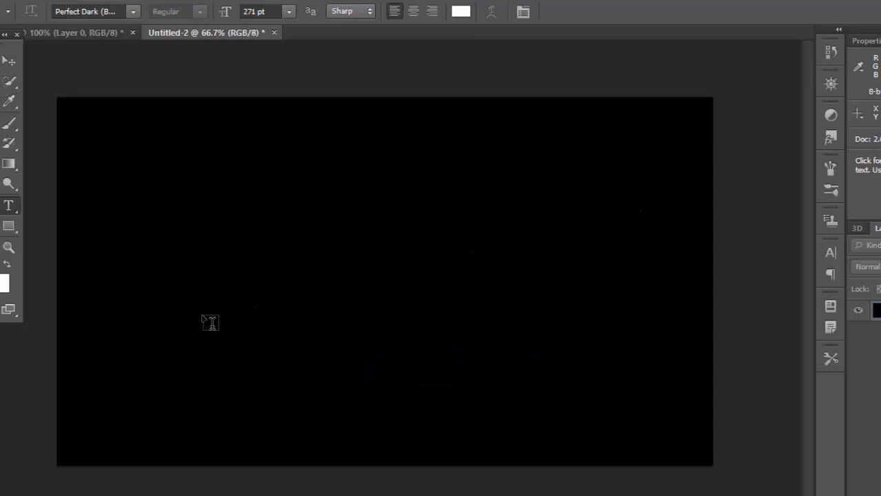
- Add the text "Name" across the middle of the black canvas and shift it slightly toward the center
click(177, 341)
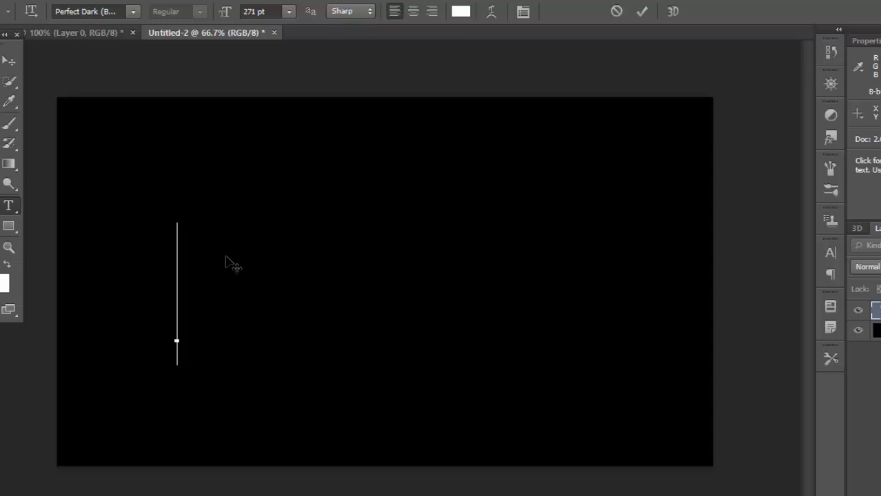
text(NAME)
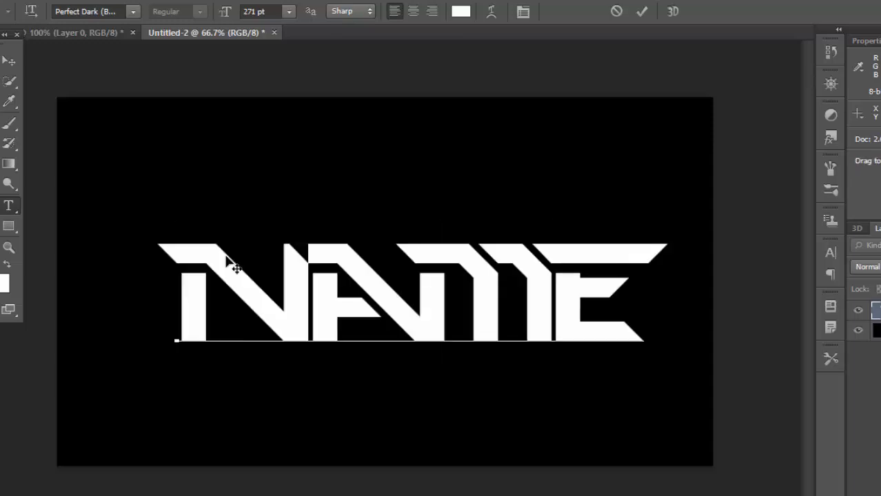
click(9, 60)
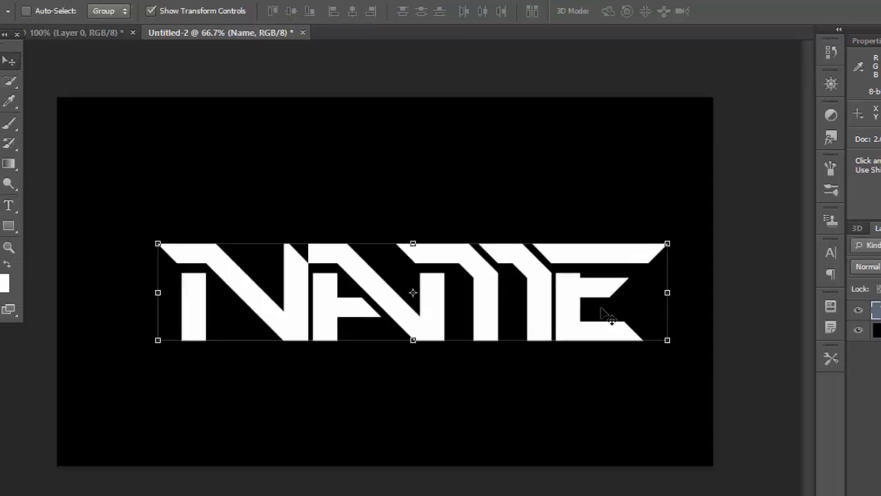
drag(608, 316, 582, 312)
click(845, 409)
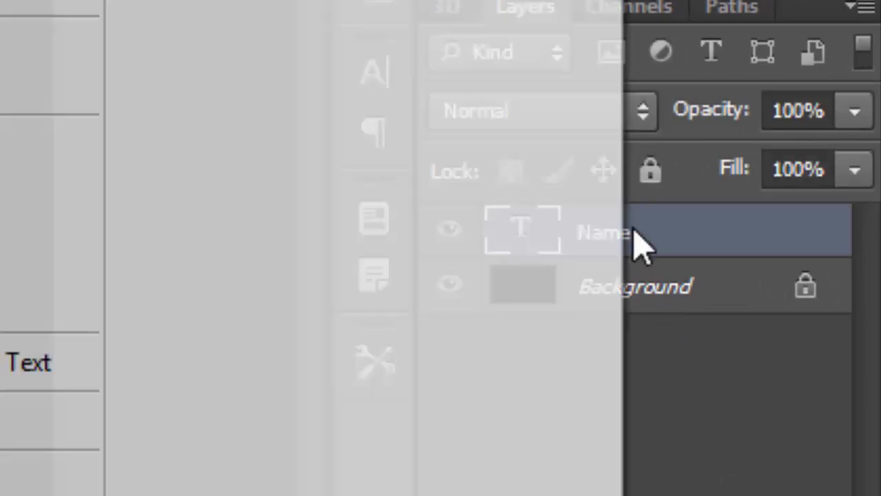
- Open the blending options of the Name text layer, enable Bevel & Emboss and show its settings
right_click(634, 235)
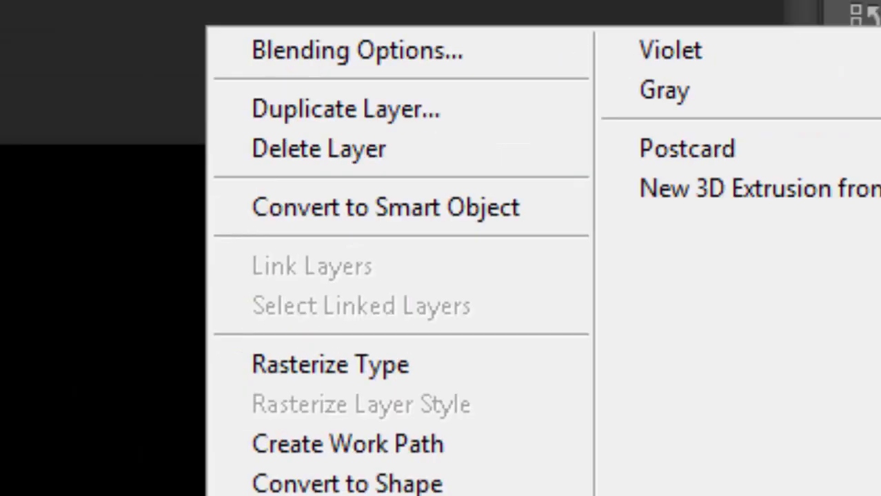
click(396, 50)
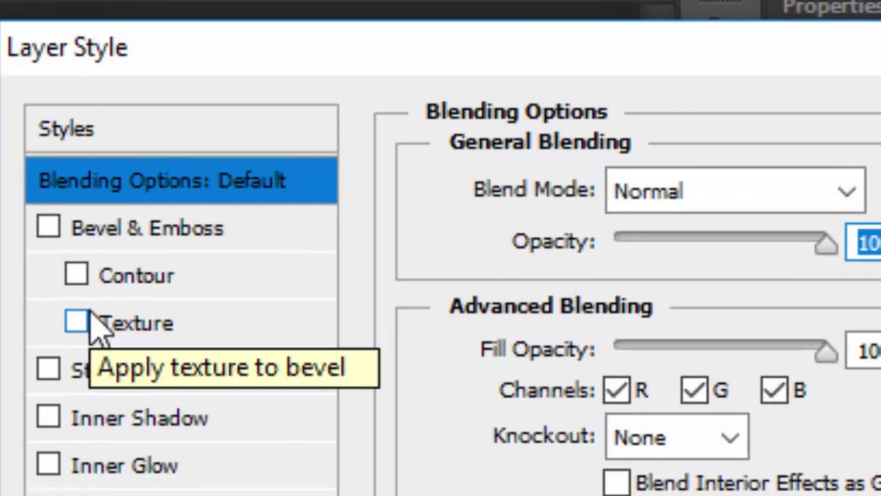
click(48, 229)
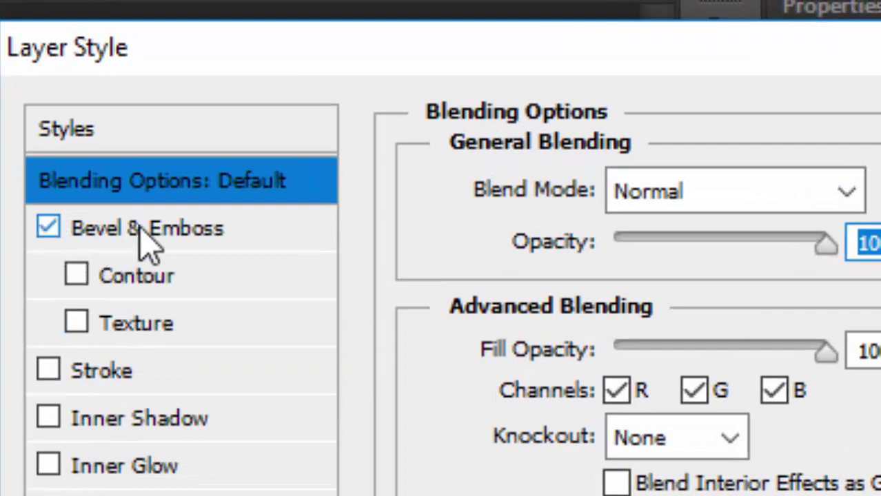
click(75, 235)
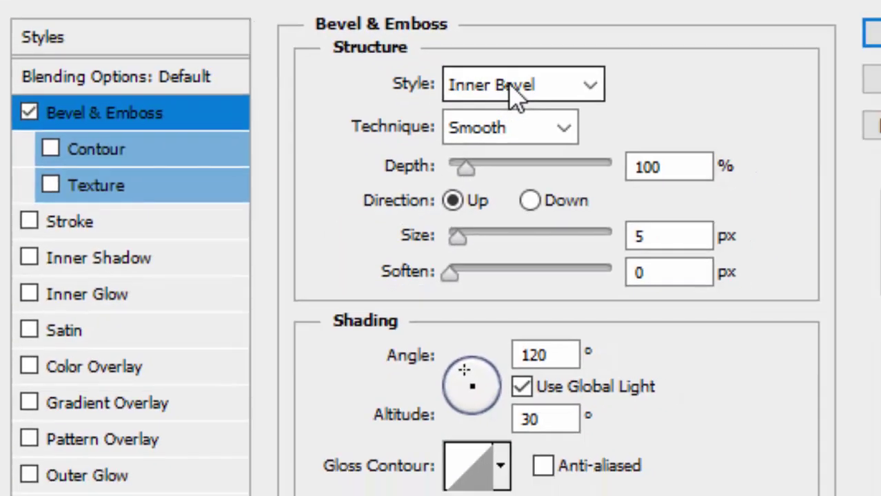
- Set the bevel style to Pillow Emboss with a depth of 286% and a size of 8 px
click(655, 193)
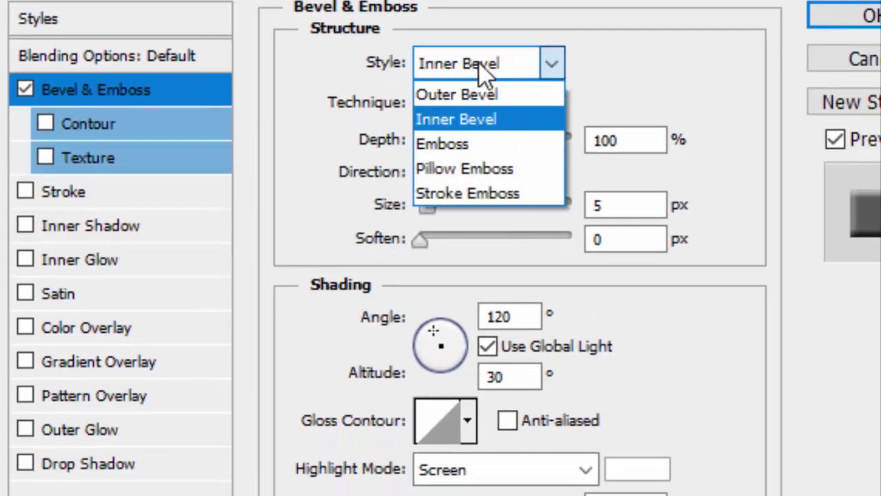
click(489, 169)
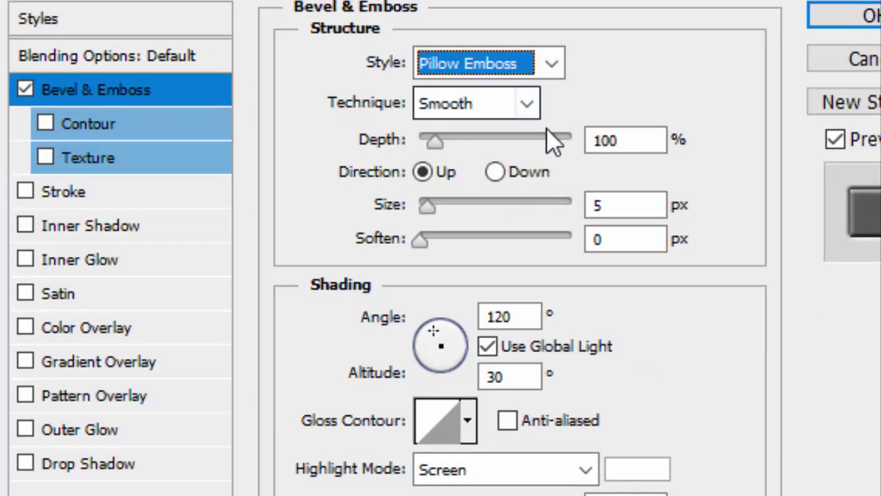
drag(645, 132, 593, 134)
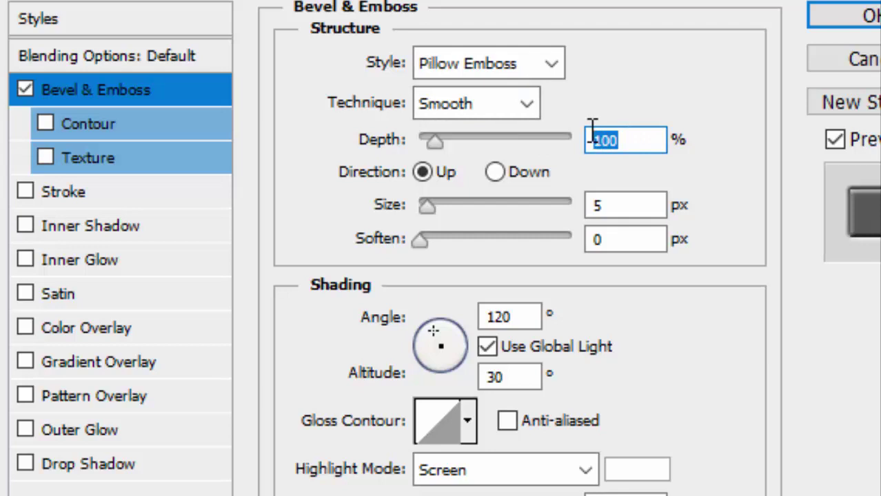
text(286)
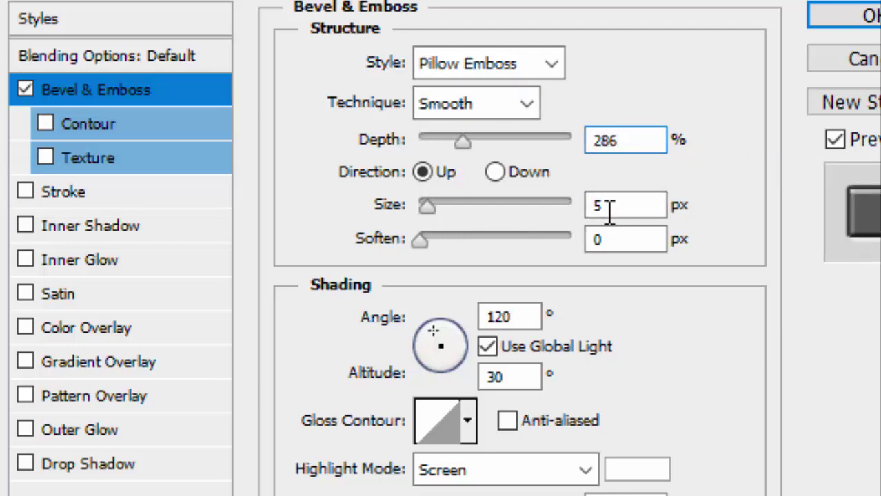
click(648, 209)
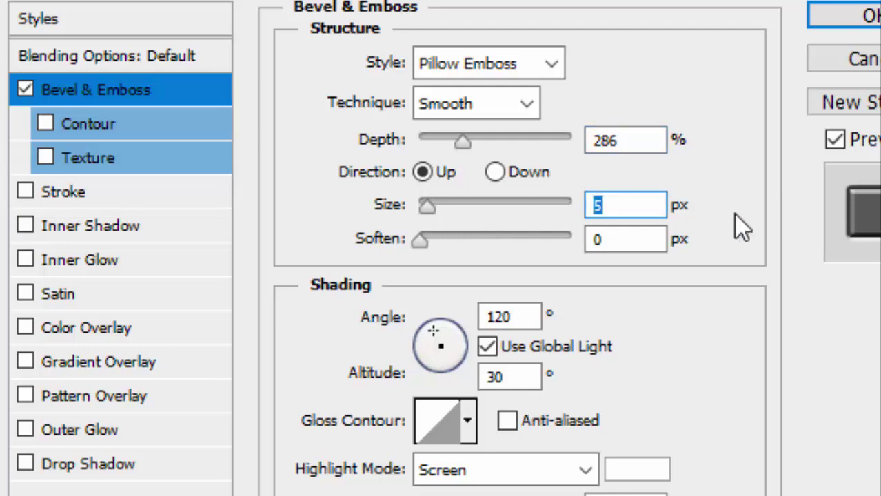
text(8)
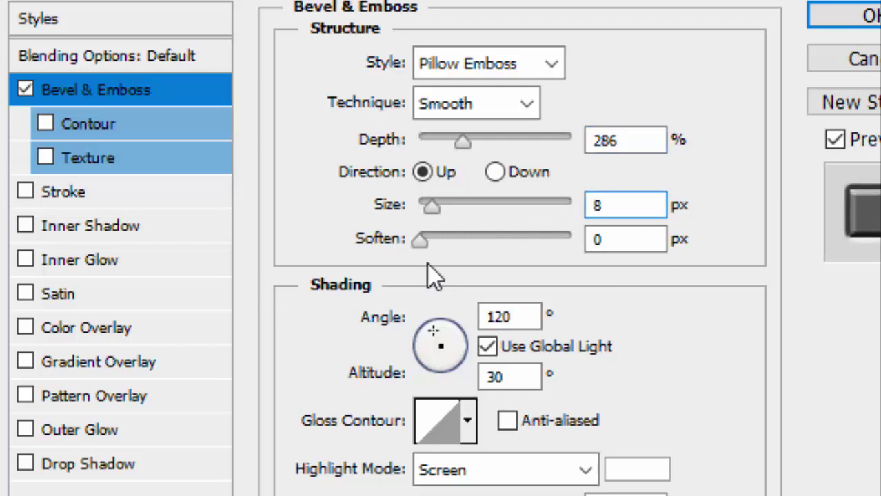
double_click(594, 213)
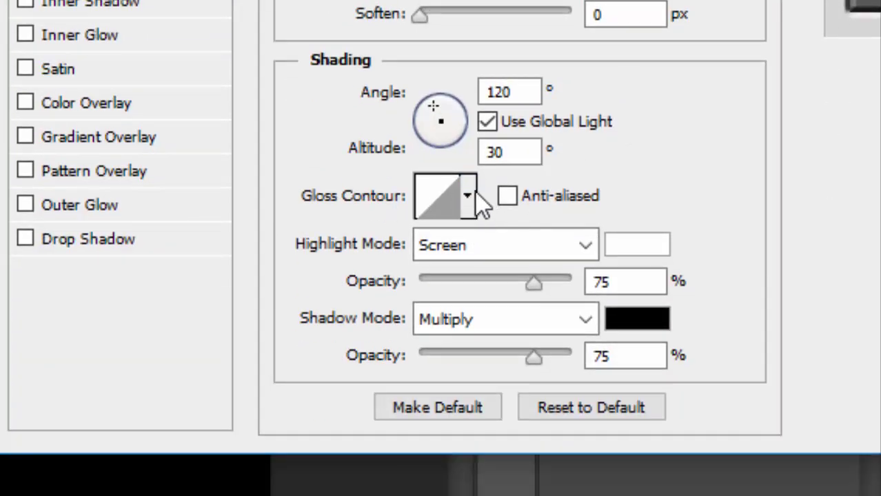
- Choose the V-shaped inverted cone preset as the bevel's gloss contour
click(469, 422)
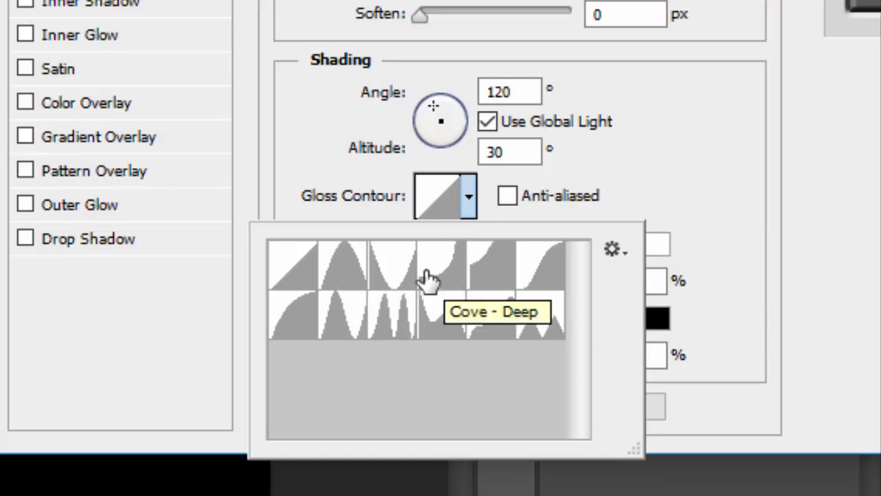
click(393, 270)
click(645, 146)
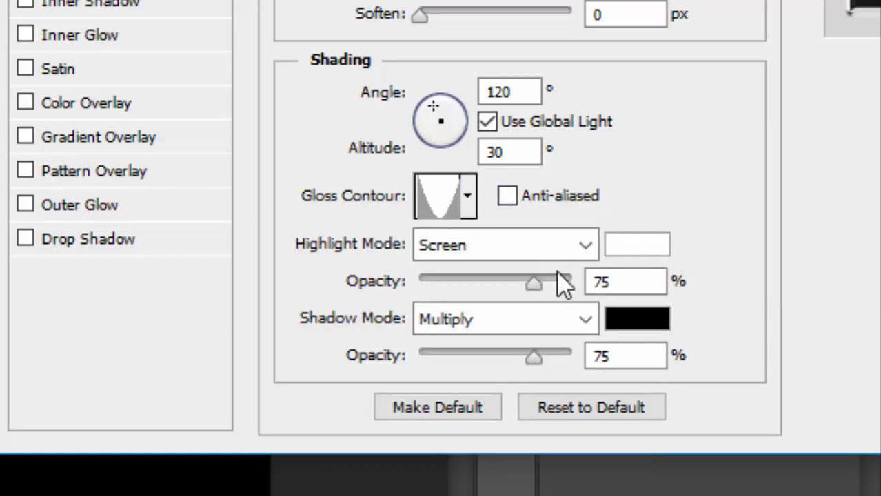
- Set the bevel's highlight mode to Overlay with an opacity of 100%
click(460, 256)
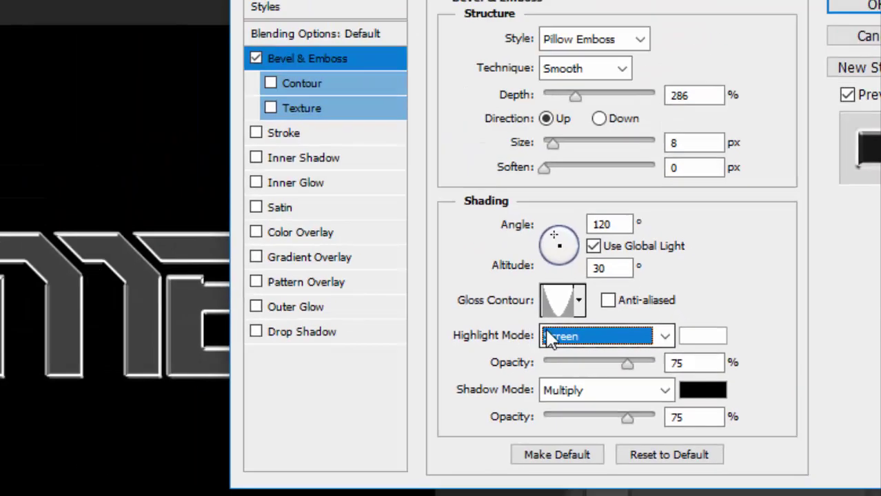
click(427, 247)
scroll(490, 265, down, 3)
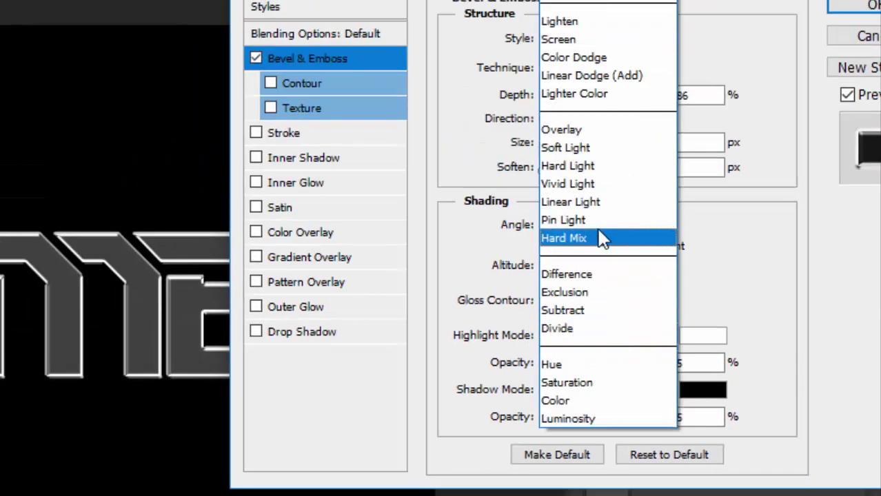
click(587, 129)
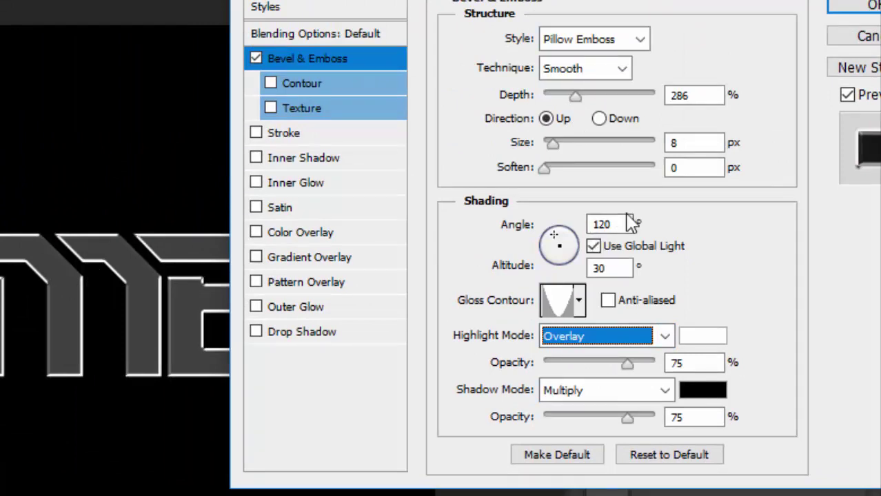
drag(692, 364, 583, 359)
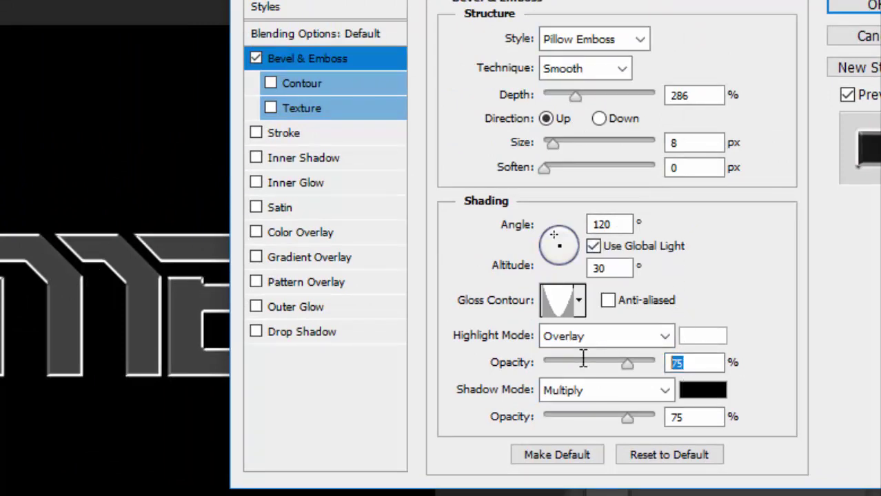
text(100)
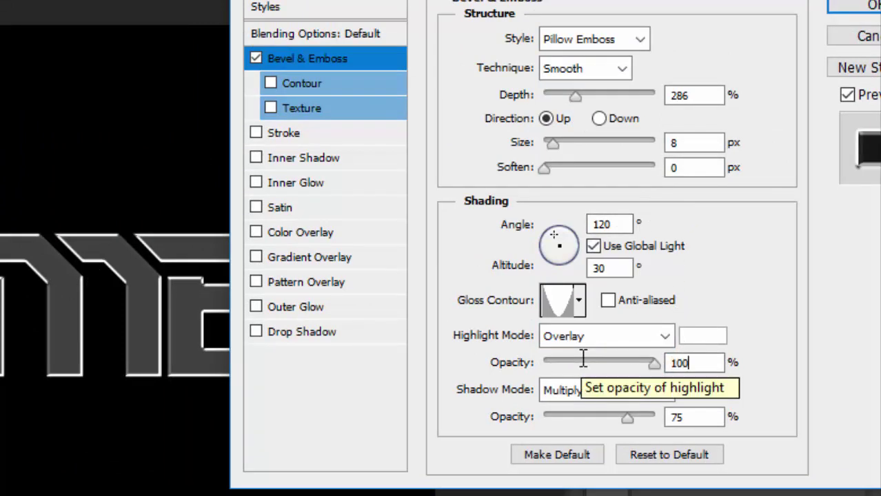
- Set the bevel's highlight color to light blue, hex 62d5ff
click(687, 336)
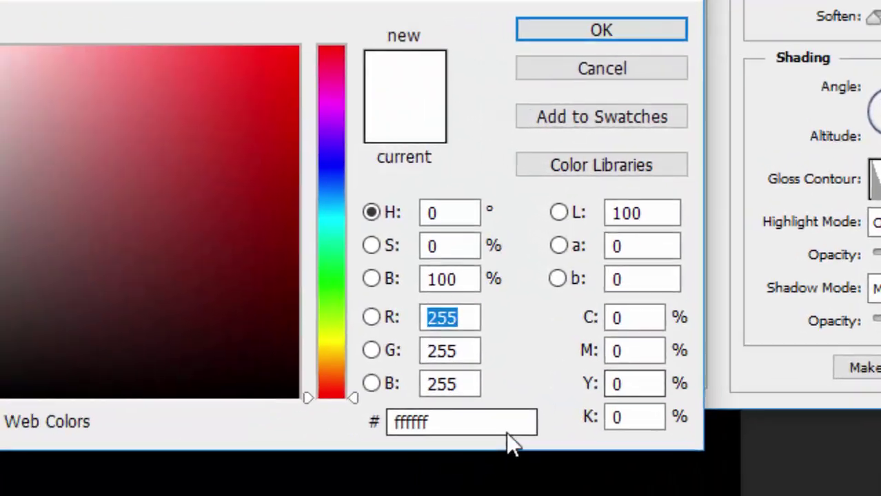
click(507, 434)
text(6)
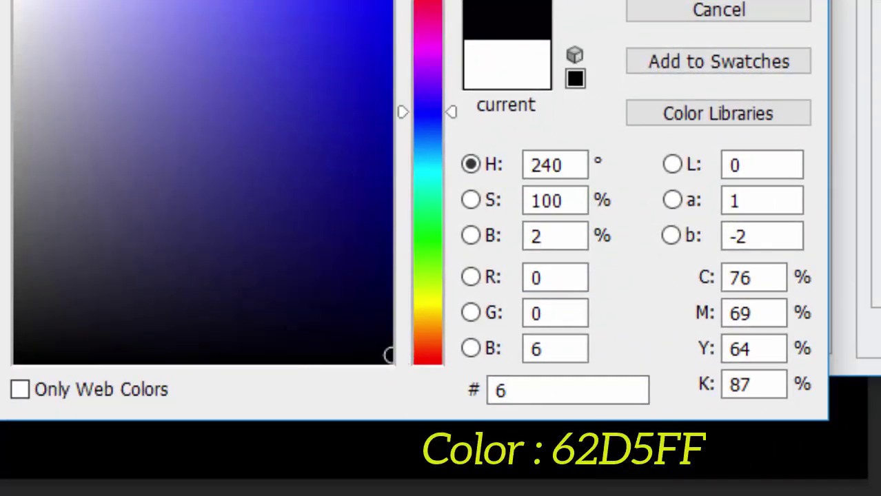
text(2)
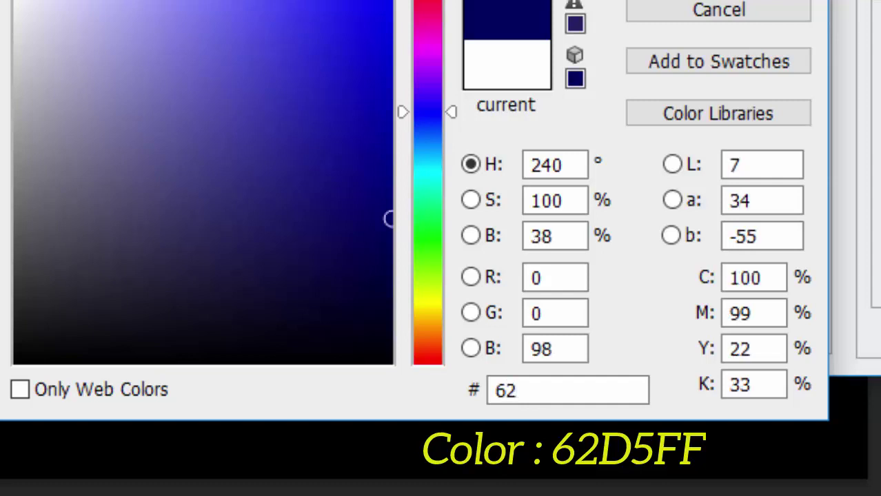
text(d5ff)
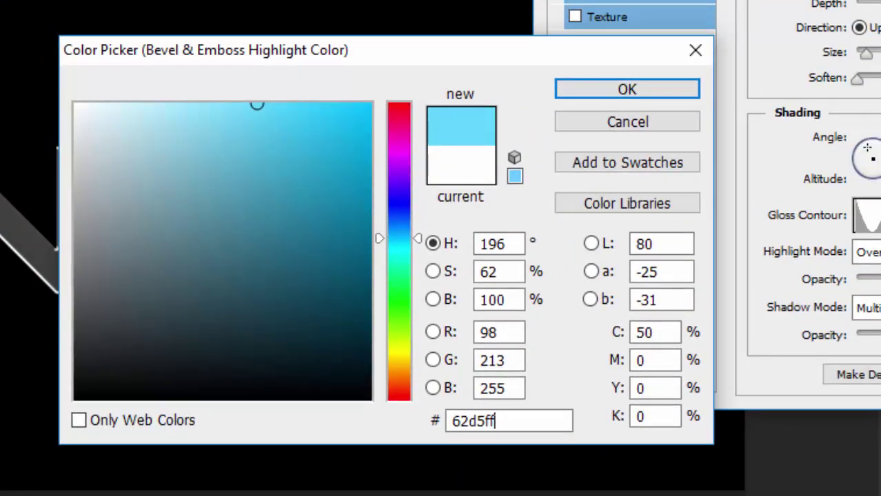
key(Return)
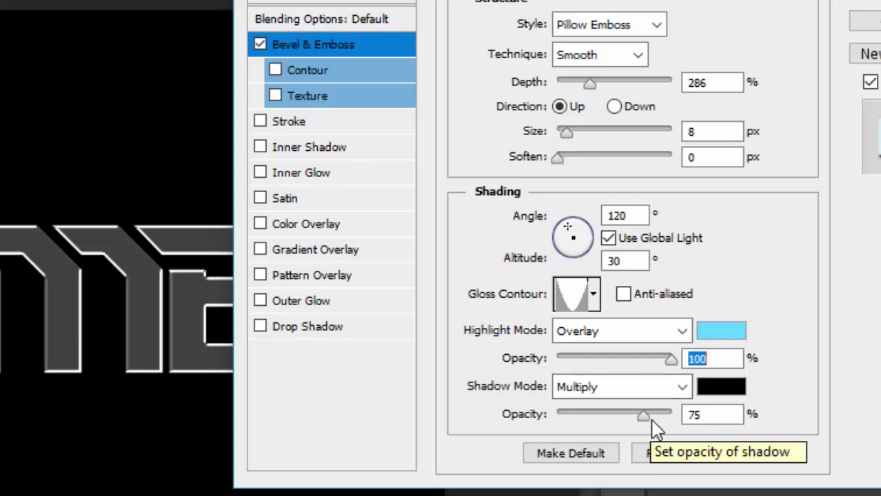
- Raise the bevel's shadow opacity to the maximum and set the shadow color to dark blue, hex 001596
drag(651, 424, 688, 426)
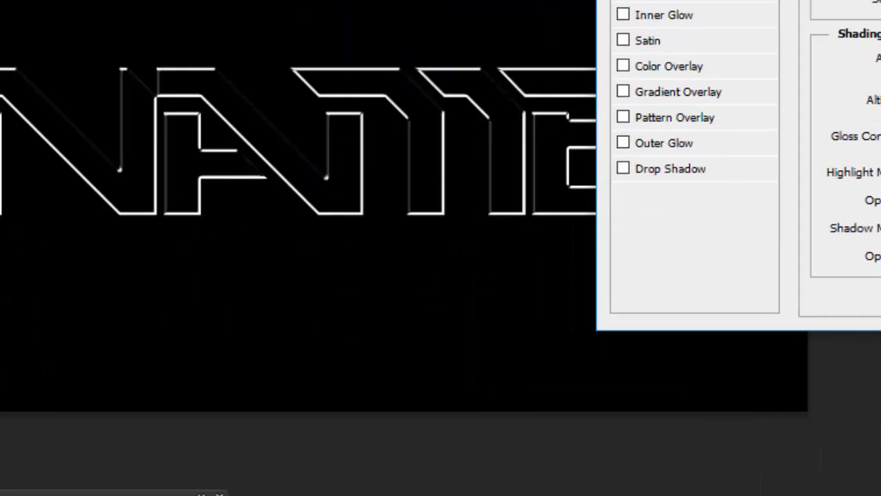
click(717, 390)
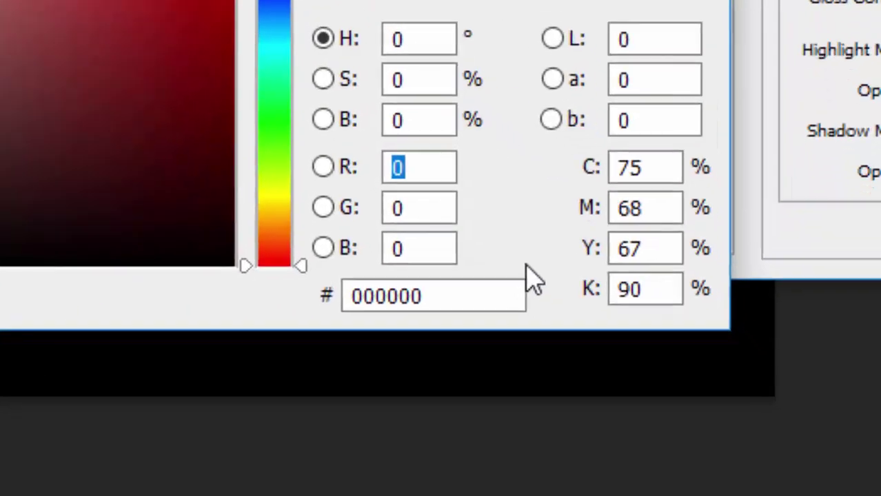
double_click(491, 283)
text(0015)
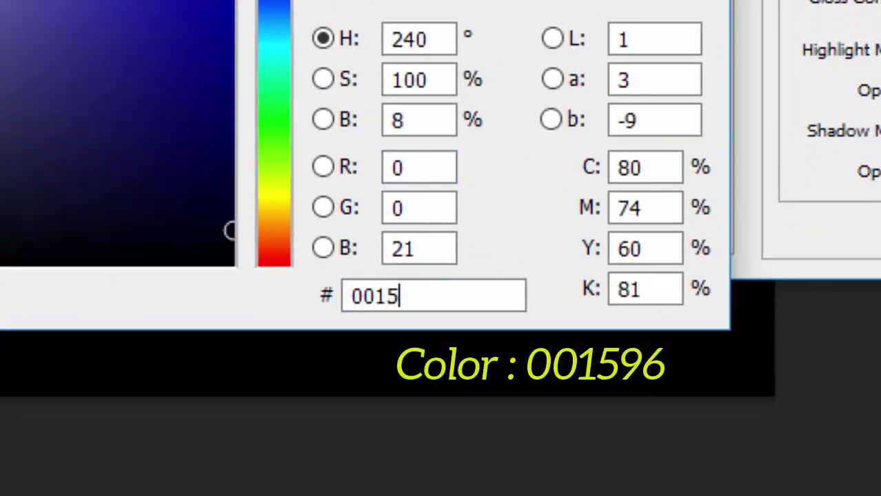
text(96)
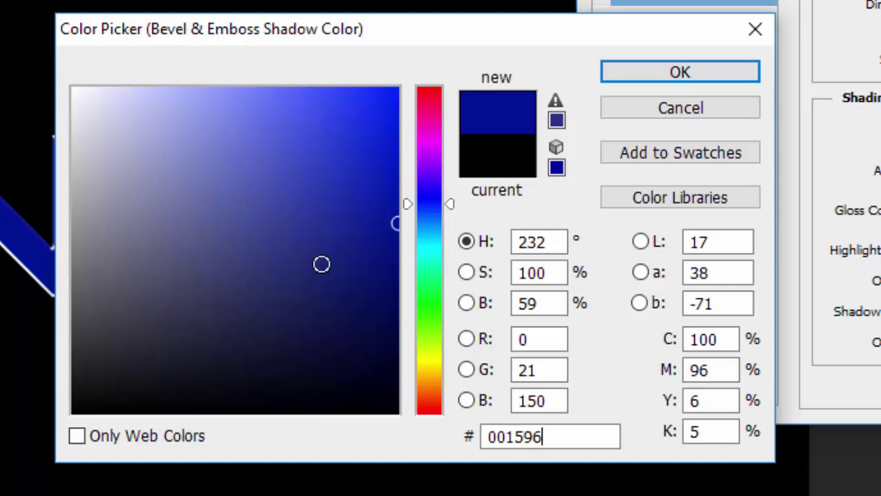
key(Return)
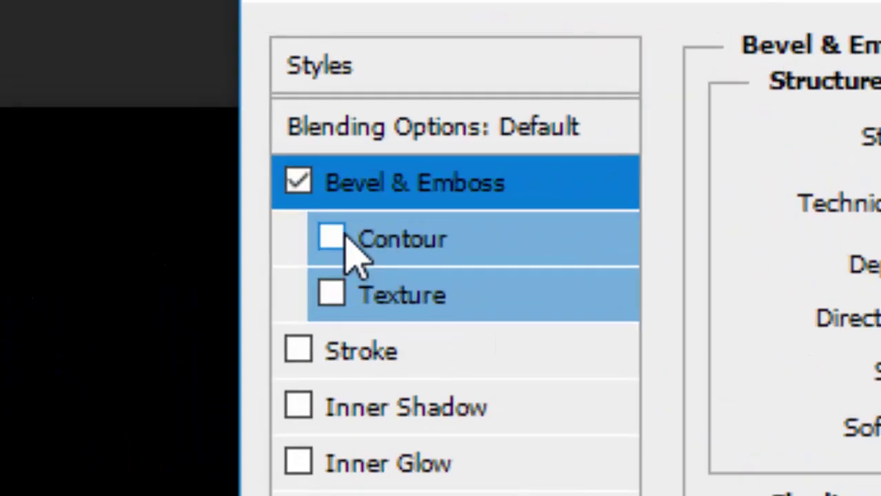
- Enable the Contour option of the bevel, choose the V-shaped inverted cone preset and set its range to 60%
click(345, 236)
click(388, 243)
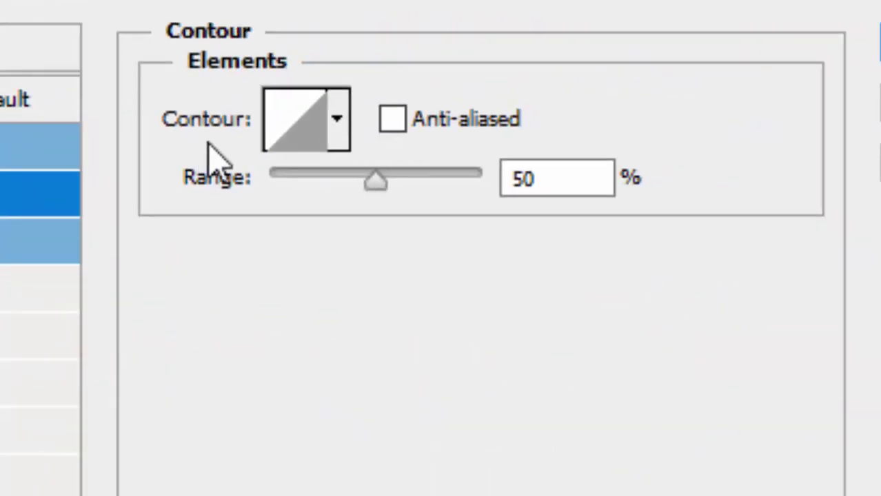
click(335, 121)
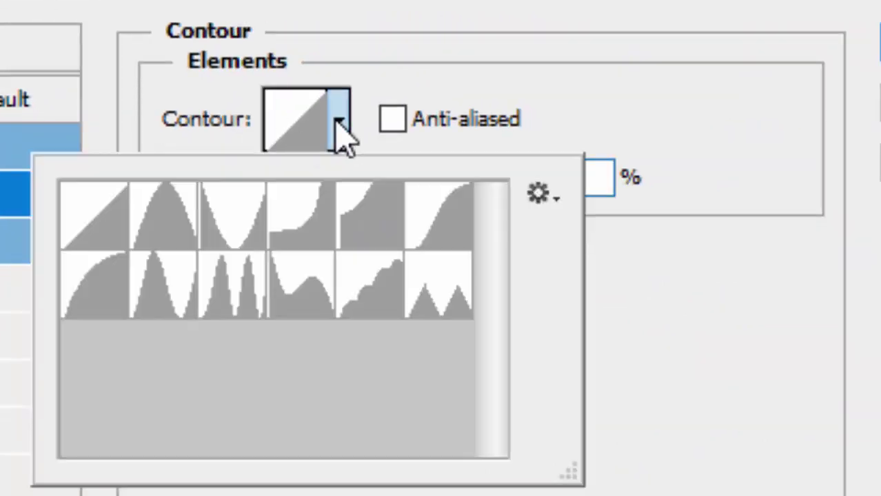
click(236, 233)
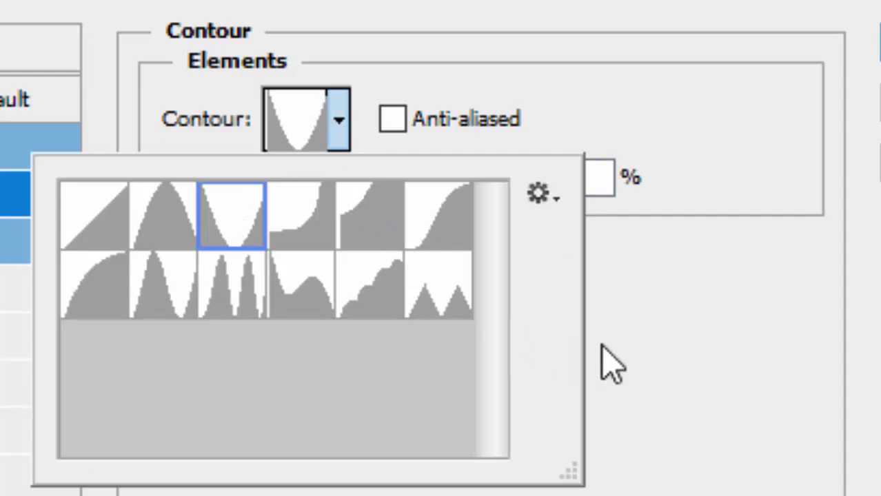
click(594, 318)
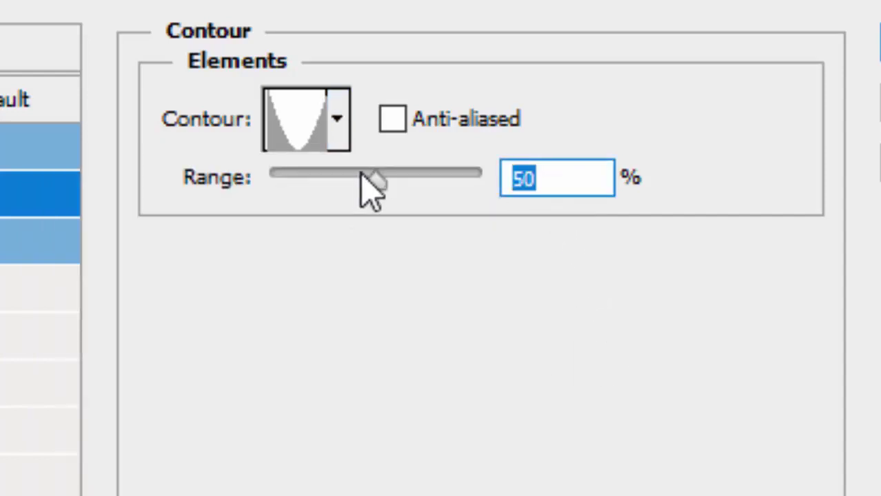
text(6)
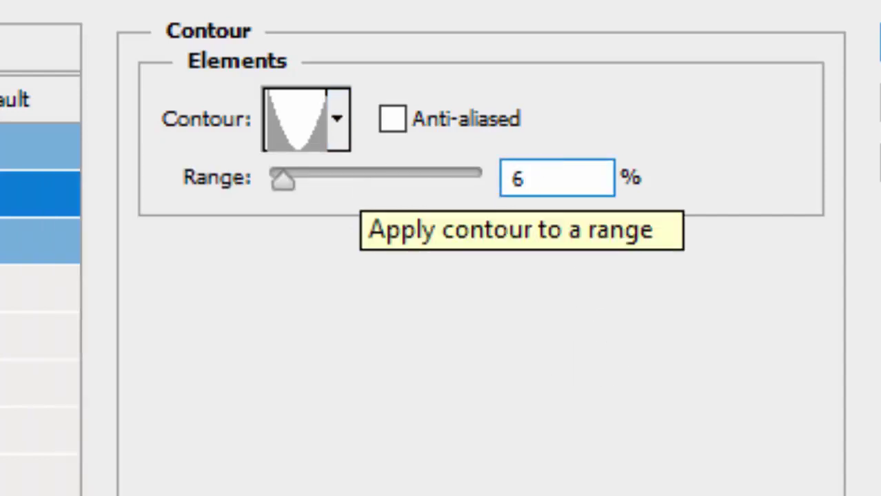
text(0)
key(Return)
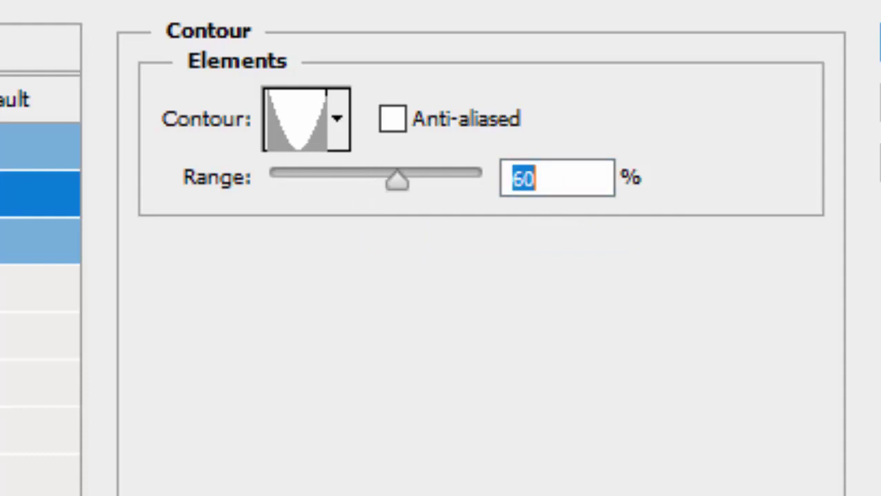
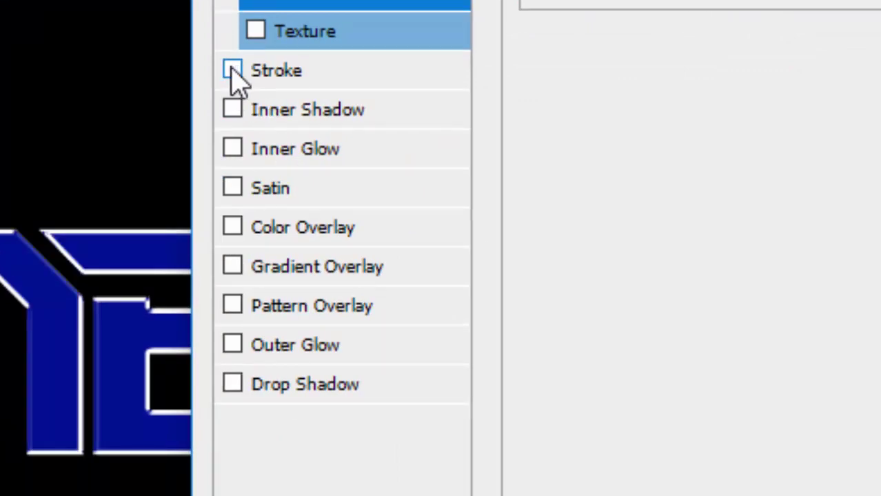
- Enable the Stroke effect with a 3 px size, Outside position and Lighter Color blend mode
click(56, 157)
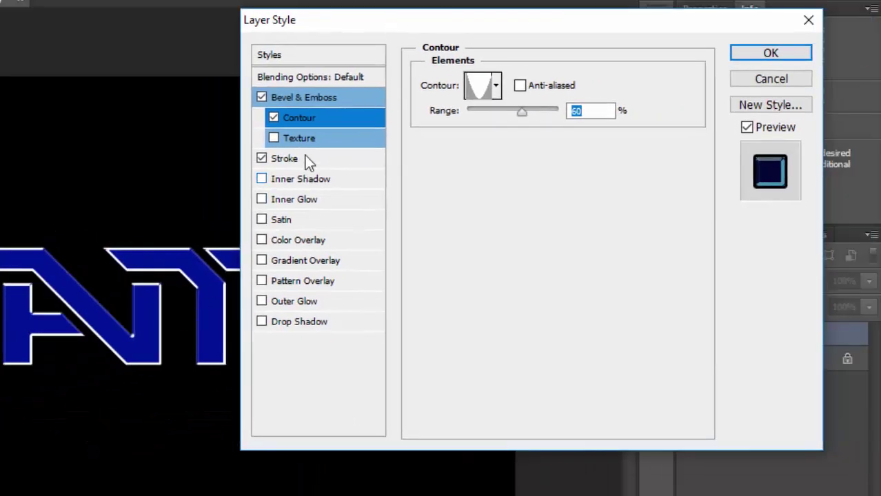
click(308, 160)
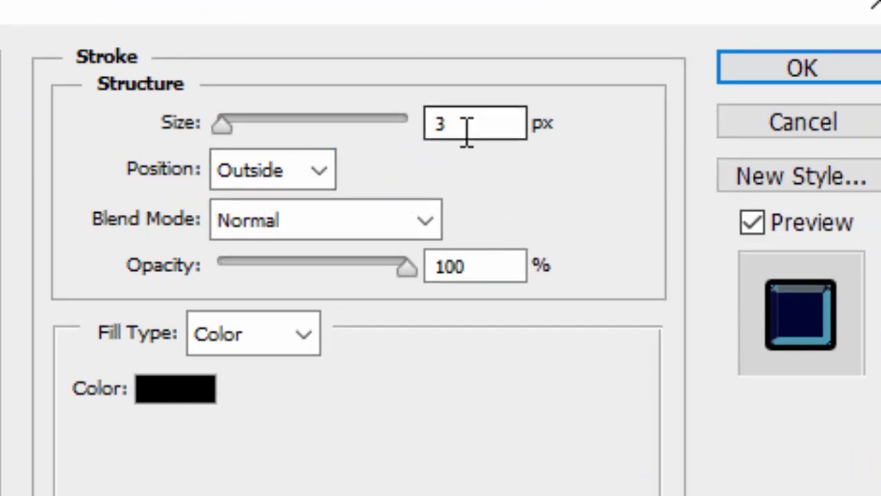
drag(526, 124, 403, 108)
double_click(436, 124)
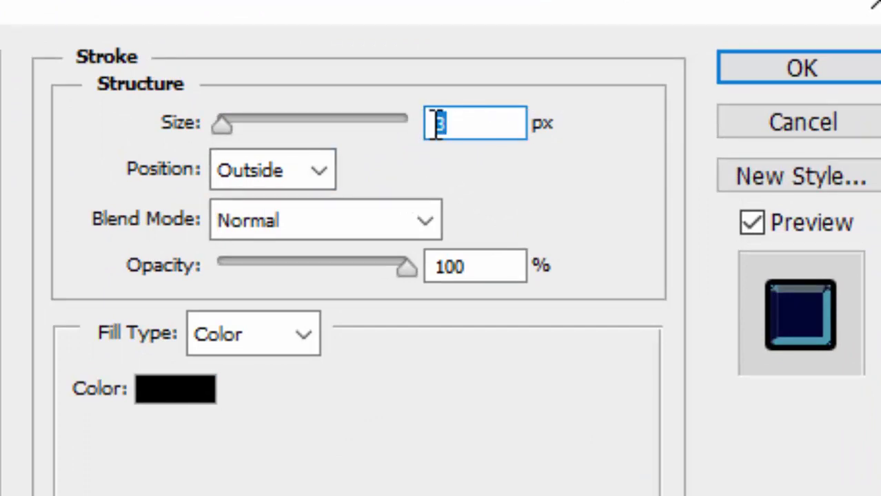
click(321, 174)
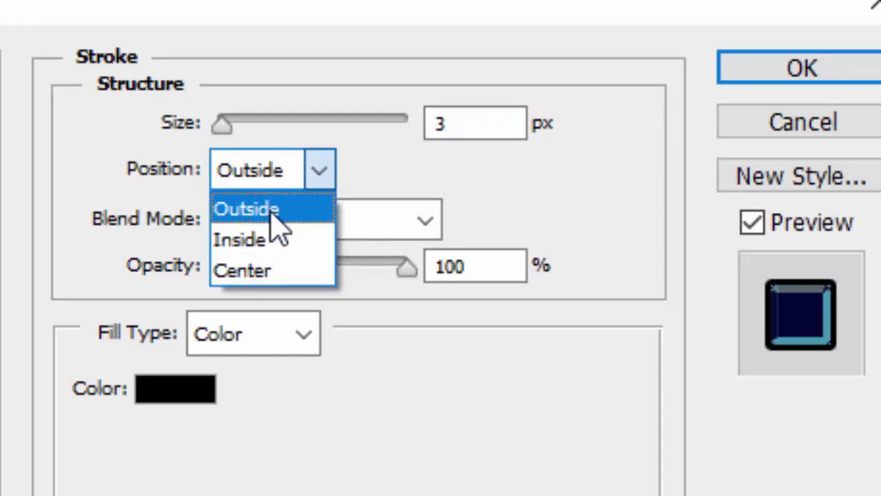
click(271, 210)
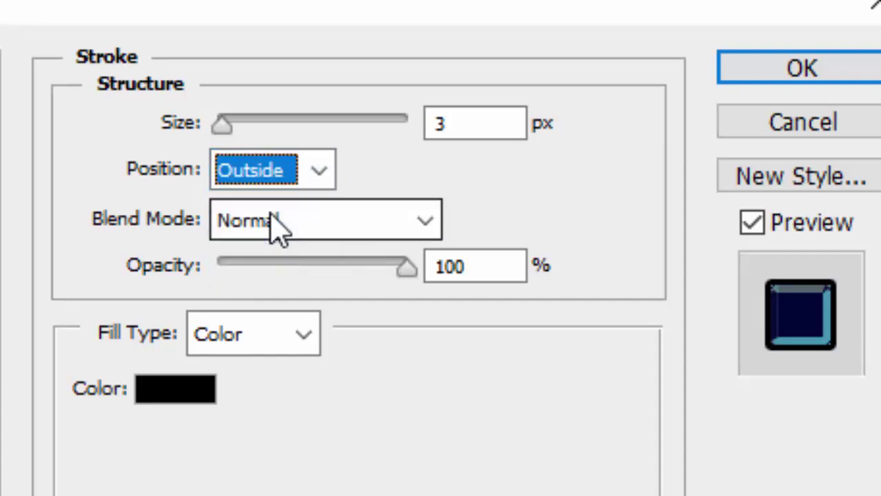
click(308, 219)
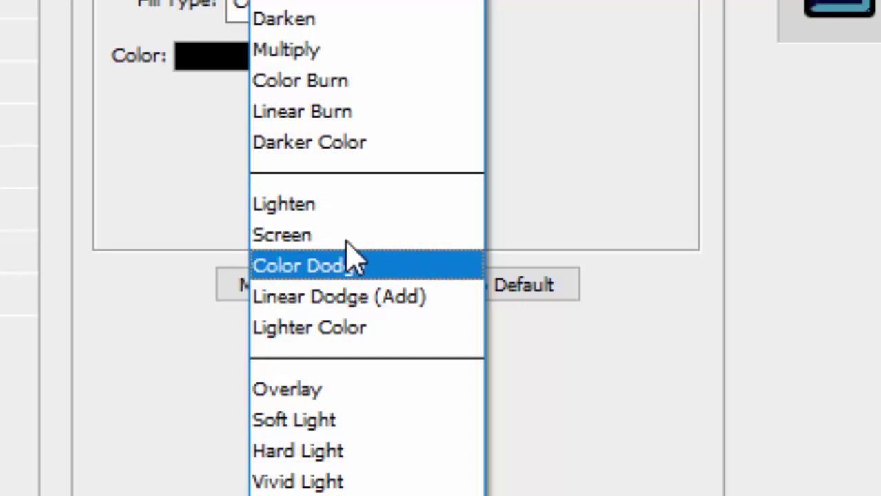
click(324, 329)
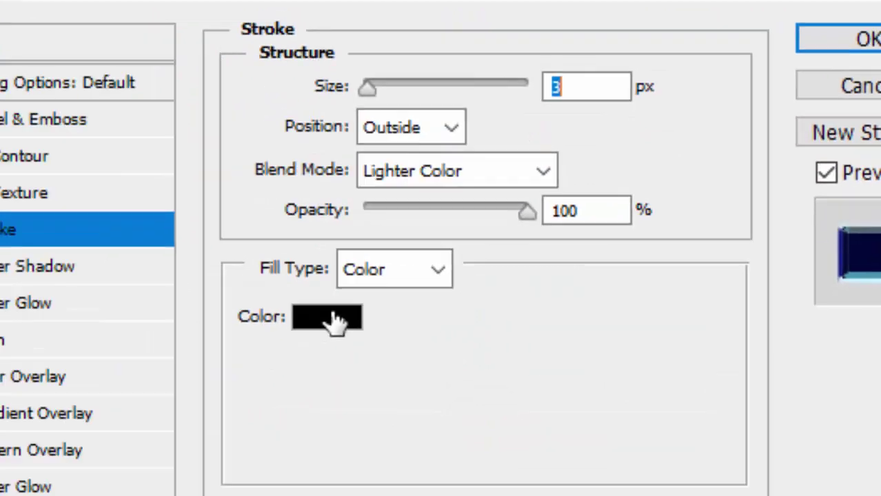
- Set the stroke color to bright blue, hex 0066ff
click(228, 371)
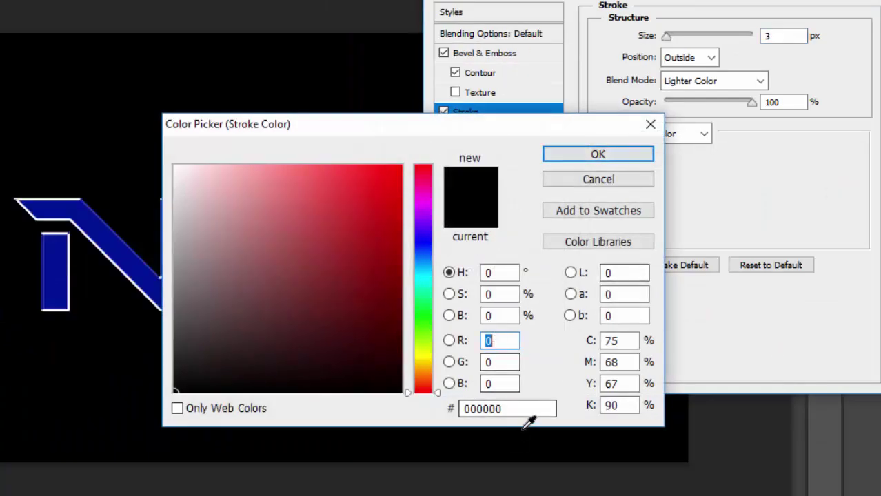
click(513, 409)
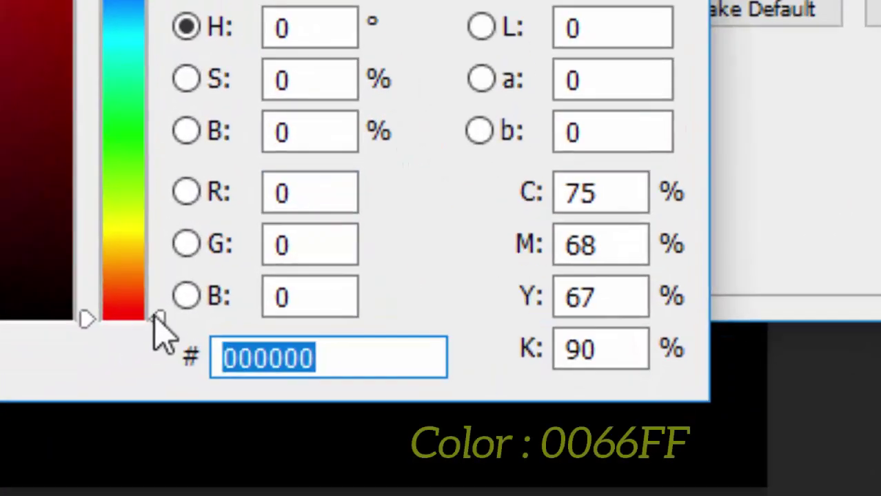
text(0066ff)
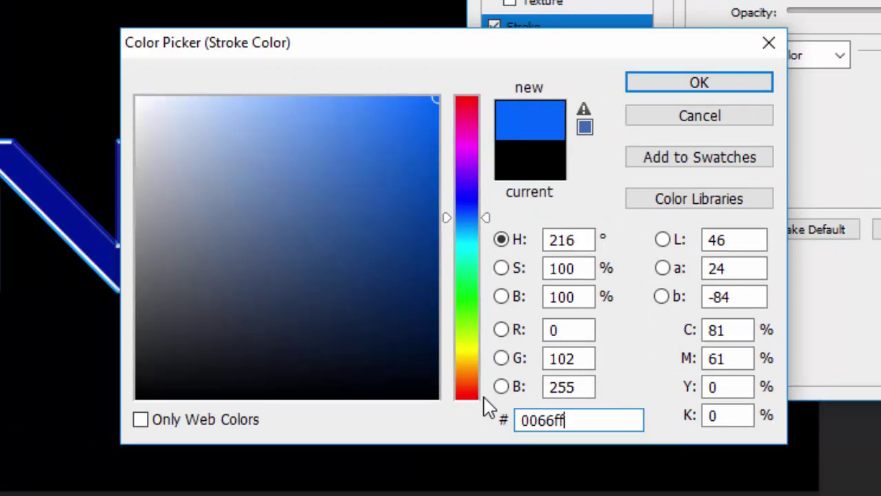
key(Return)
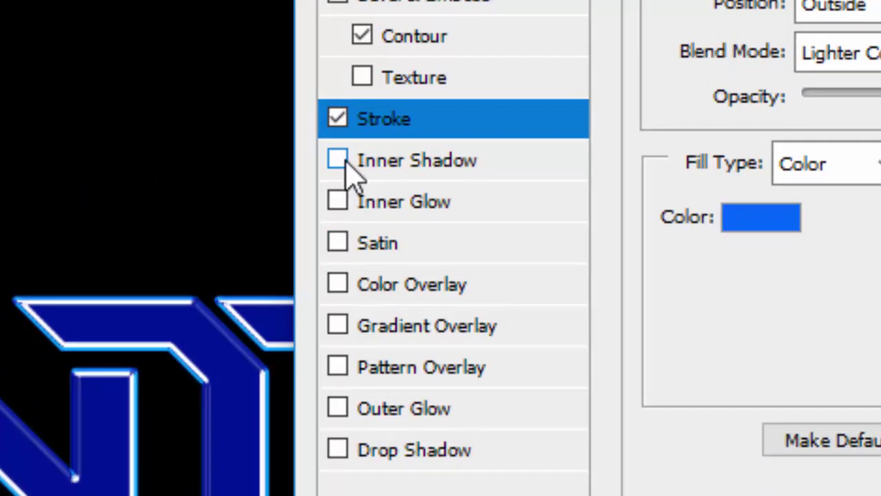
- Enable the Inner Shadow effect and set its blend mode to Normal
click(441, 178)
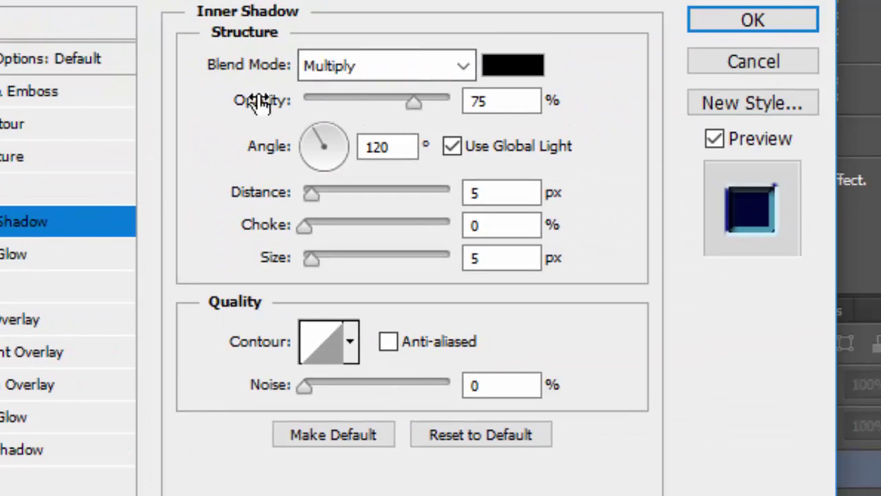
key(Tab)
click(313, 56)
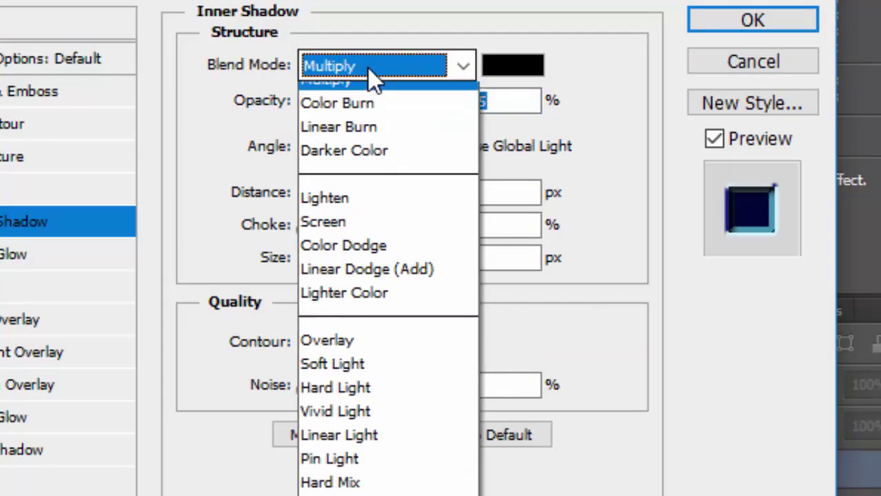
click(368, 93)
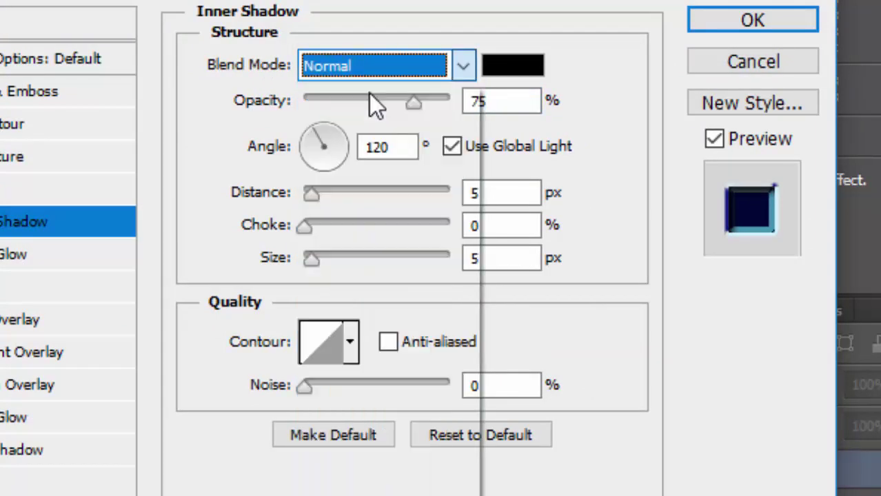
- Set the inner shadow color to dark blue, hex 0026b2
click(515, 68)
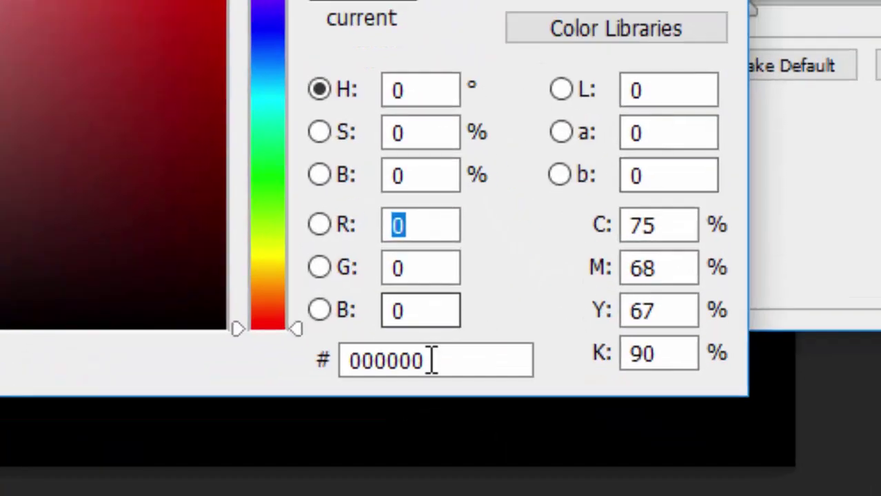
double_click(428, 360)
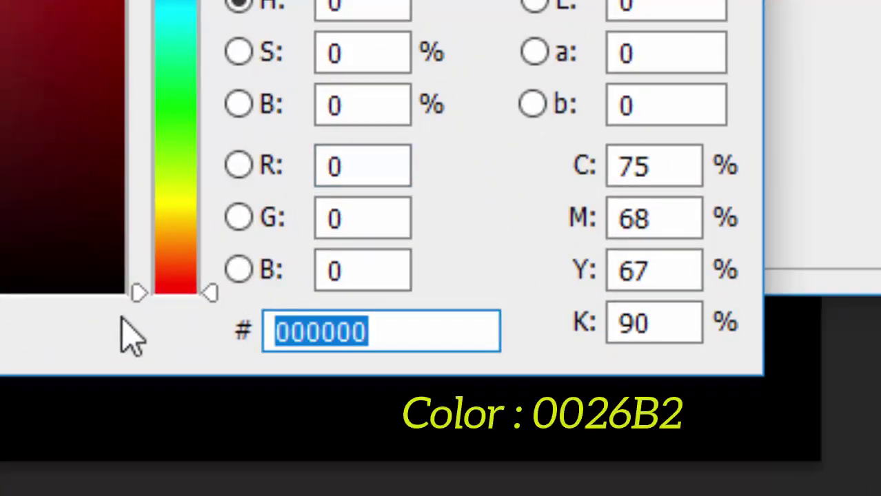
text(002)
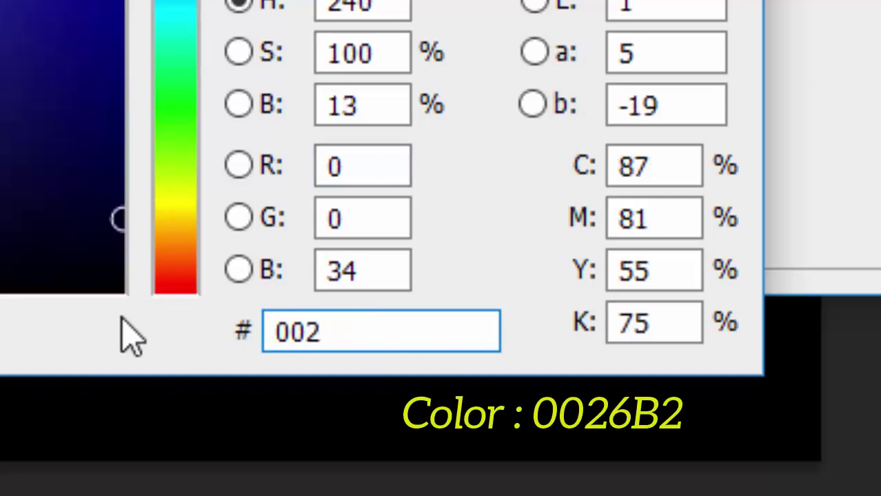
text(6b2)
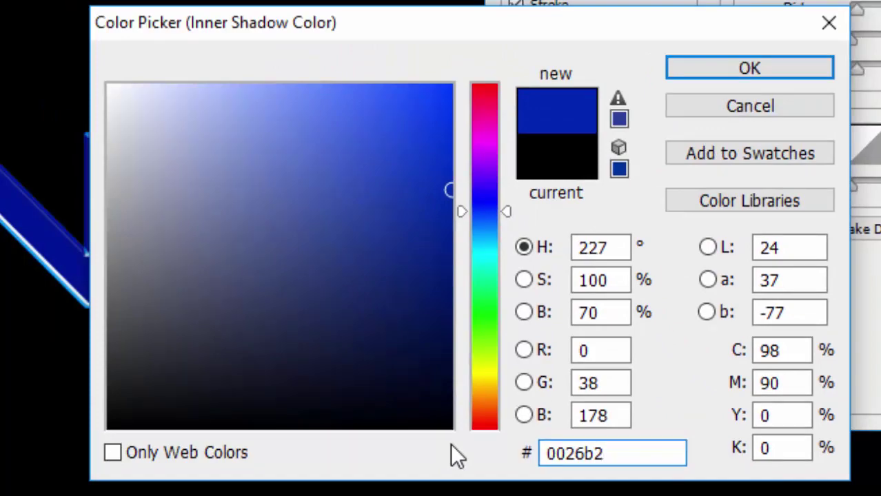
click(720, 77)
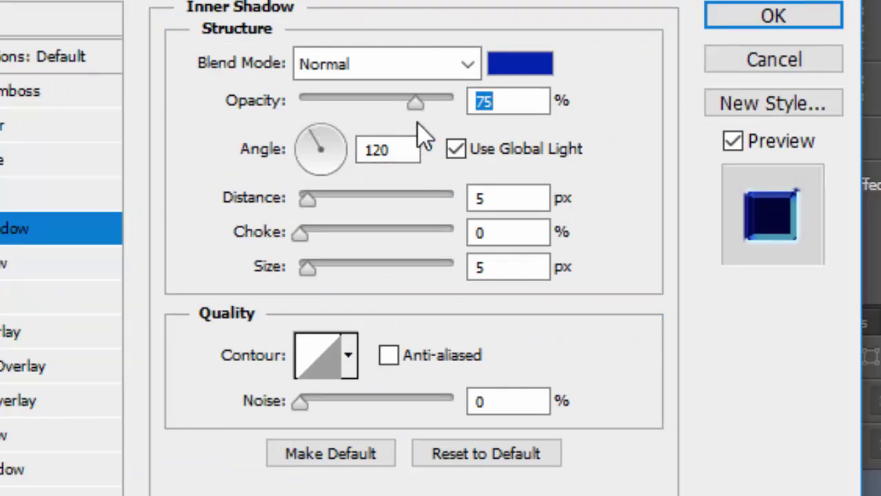
- Set the inner shadow's opacity to 100%, its distance to 10 px and its size to 10 px
drag(415, 102, 470, 102)
double_click(478, 198)
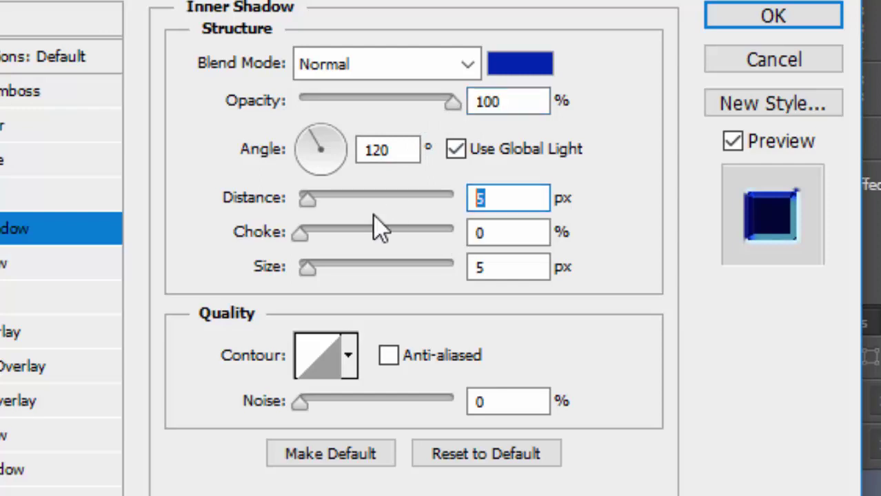
text(1)
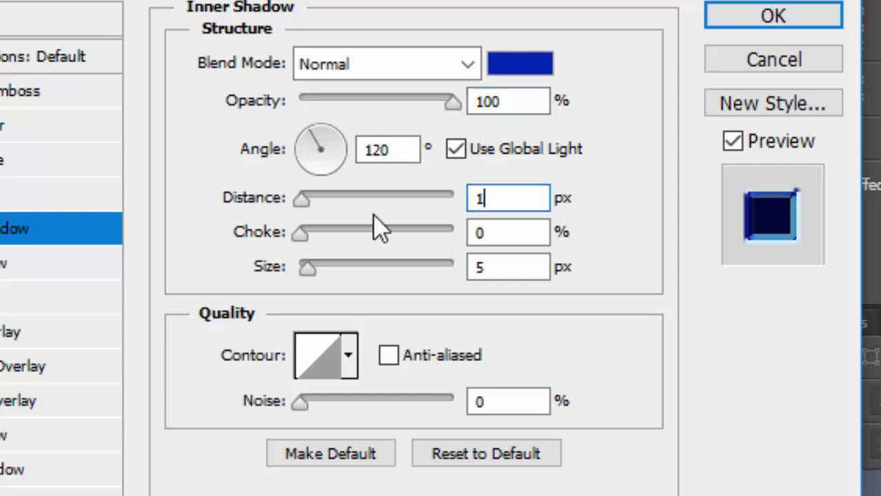
text(0)
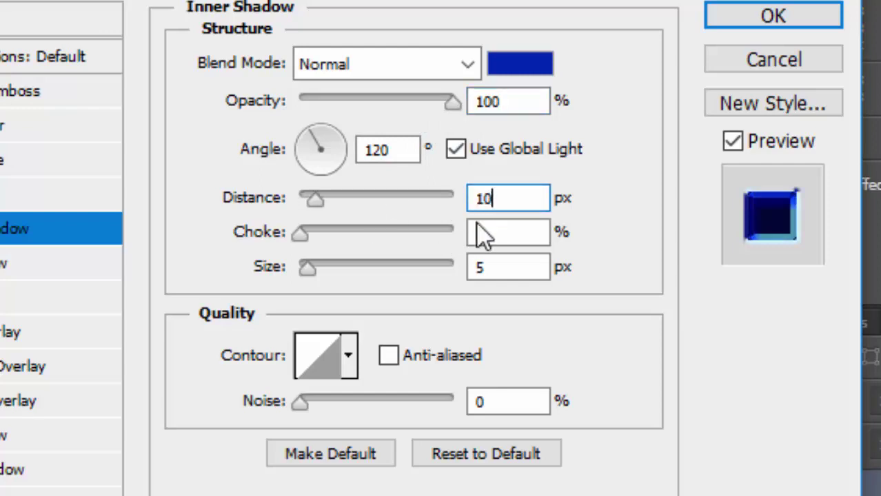
double_click(474, 264)
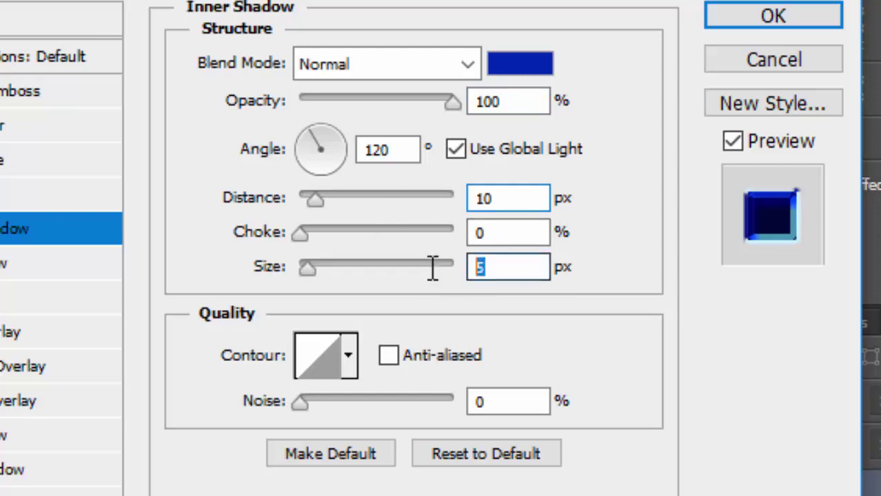
text(10)
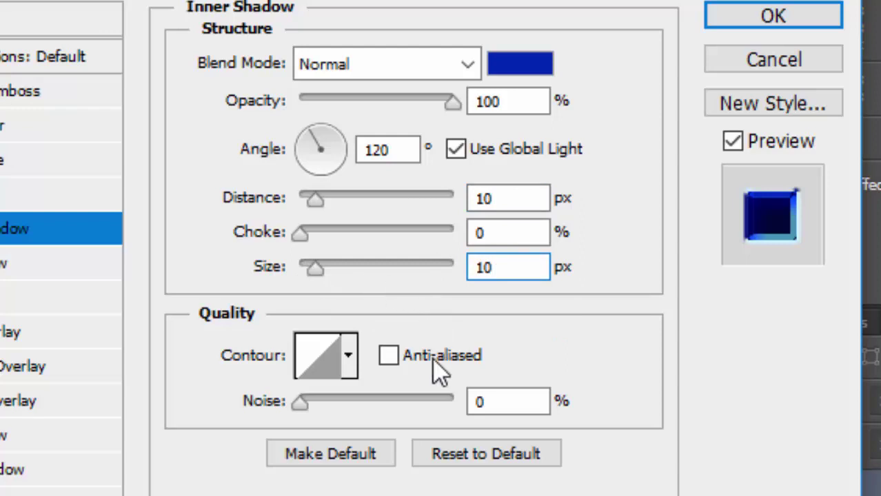
- Choose the peak-shaped cone preset as the inner shadow's contour
click(351, 358)
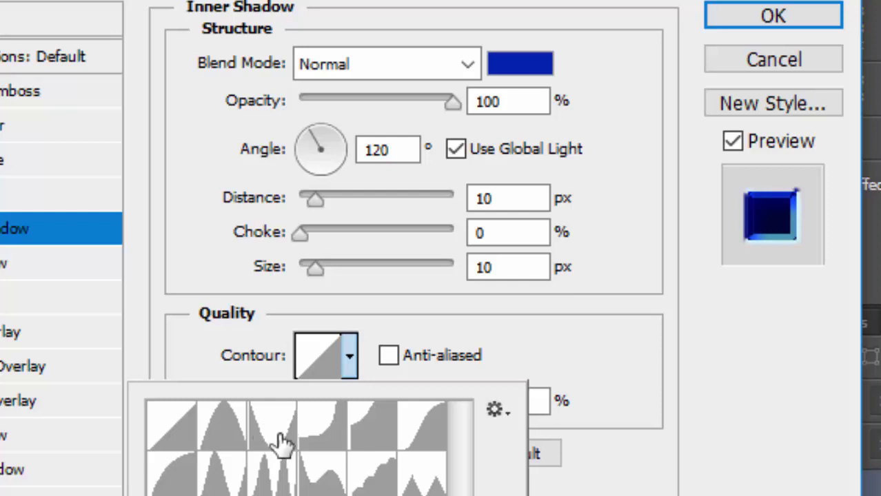
click(233, 441)
click(509, 382)
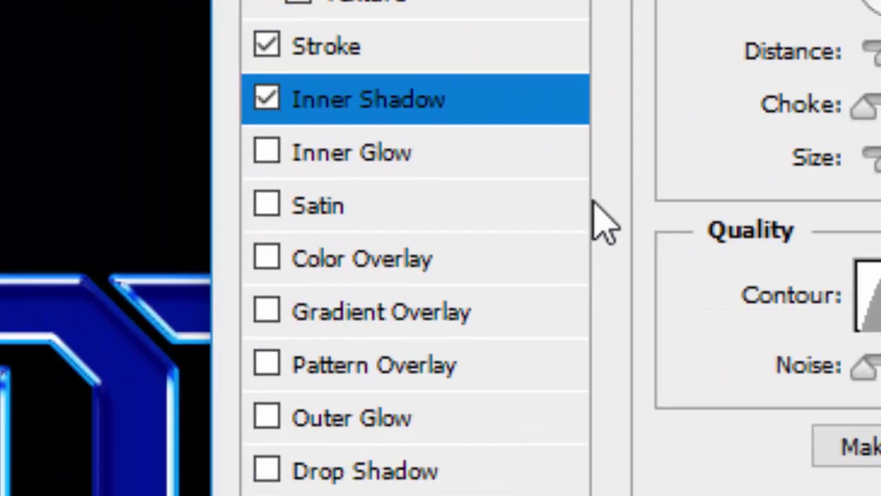
- Enable the Inner Glow effect with the Overlay blend mode and an opacity of 100%
click(297, 165)
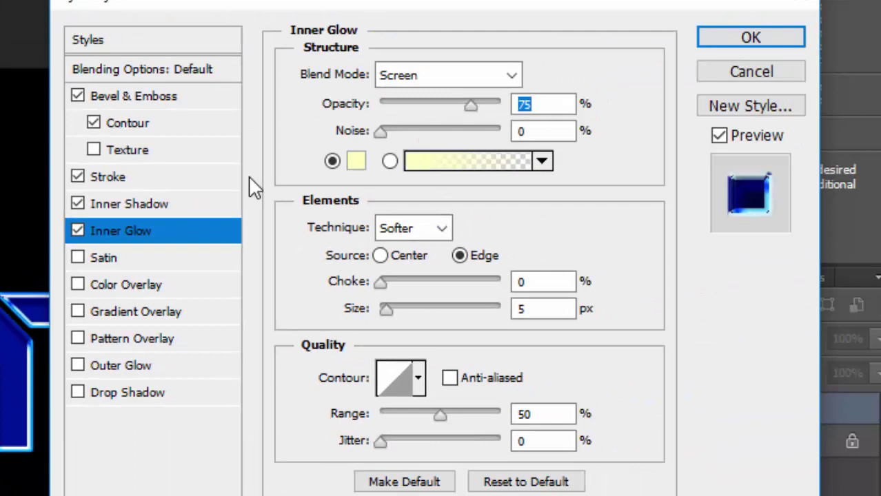
click(440, 77)
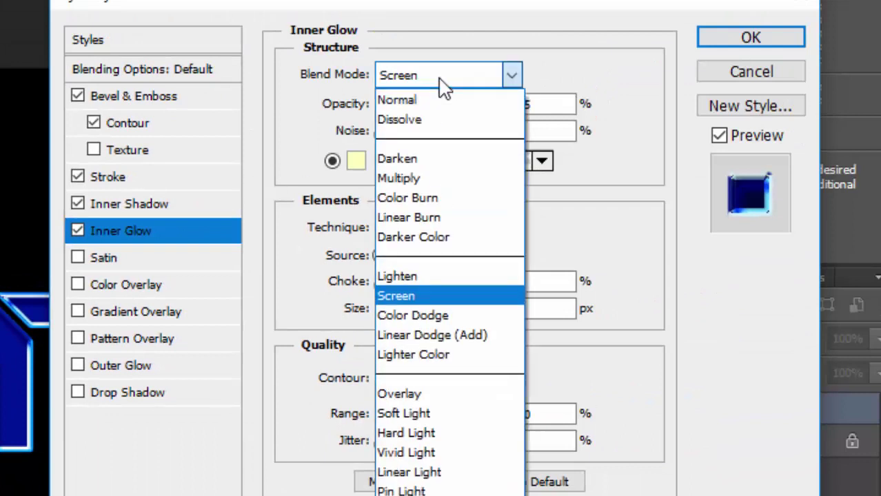
click(446, 396)
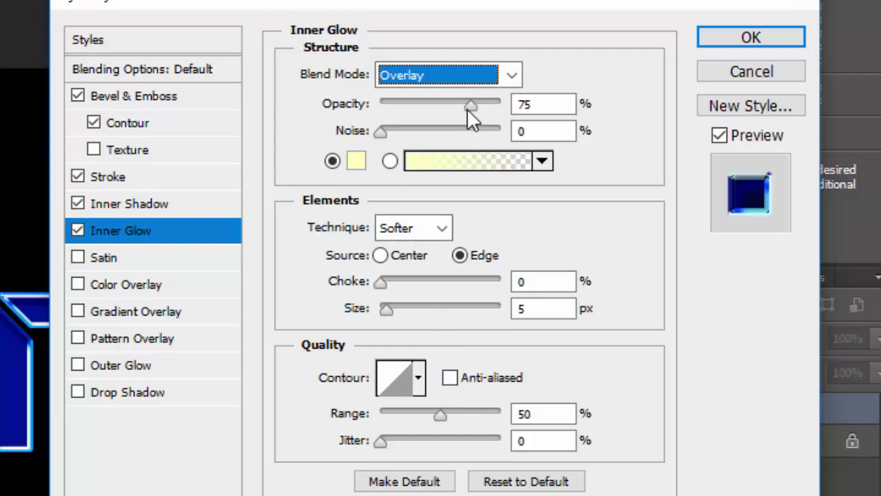
drag(470, 104, 527, 110)
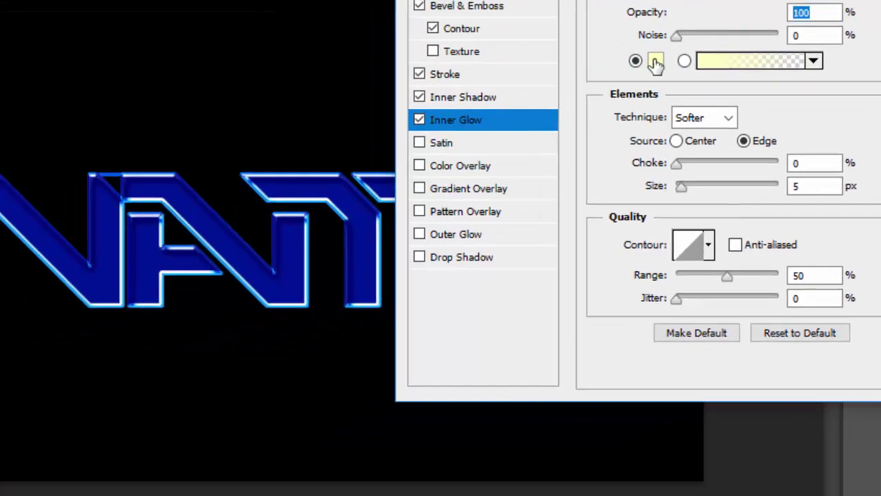
- Set the inner glow color to blue, hex 046ced
click(357, 160)
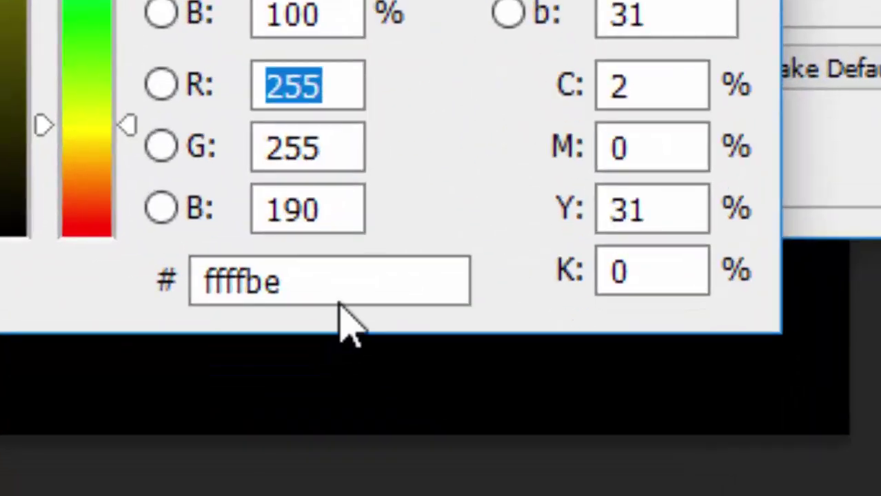
click(515, 415)
text(0)
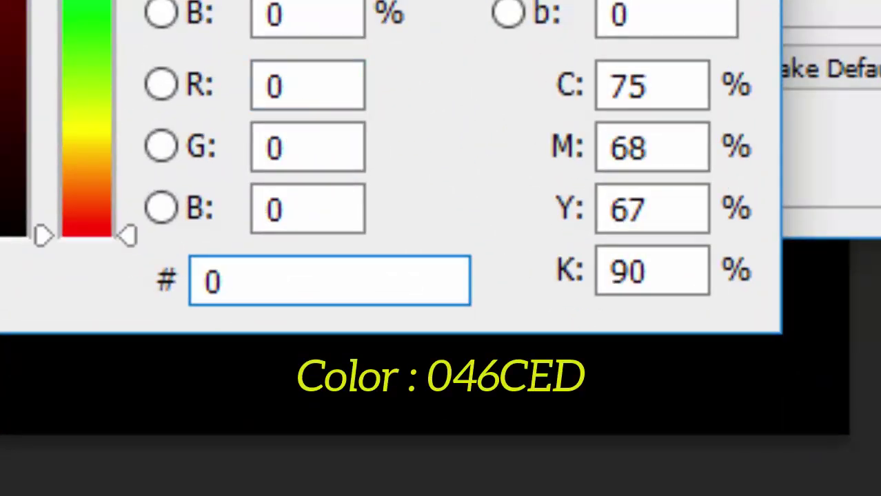
text(46ce)
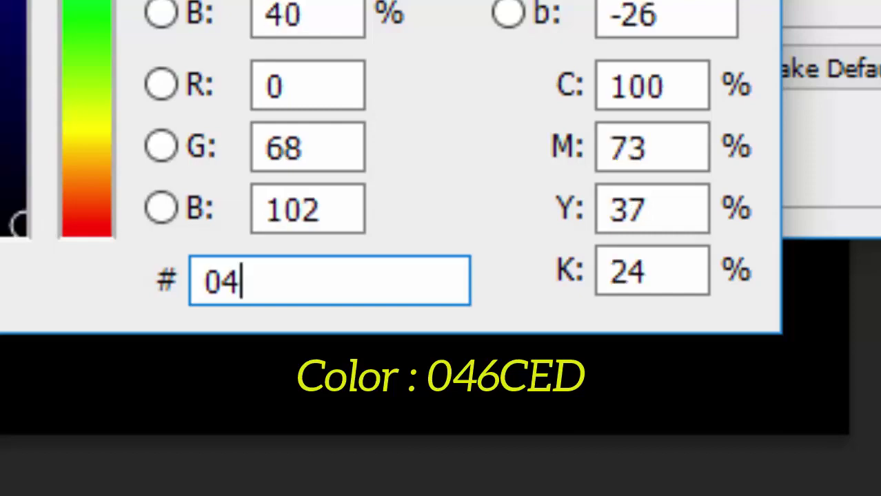
text(d)
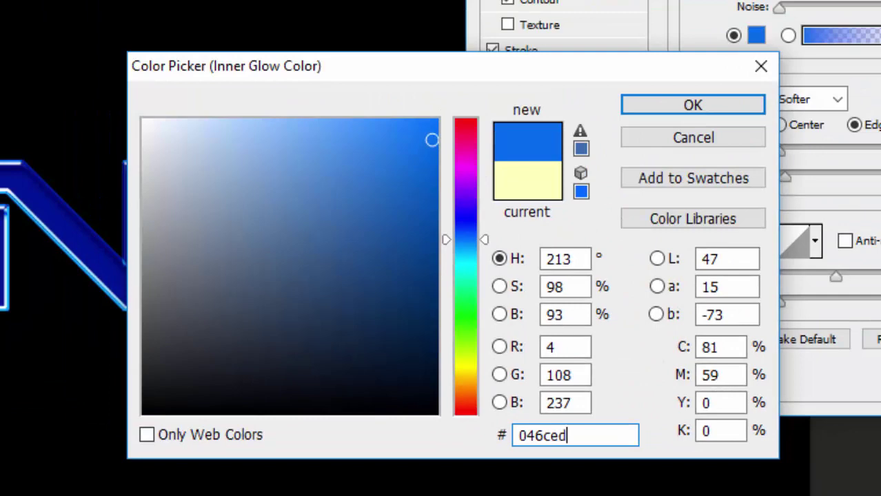
key(Return)
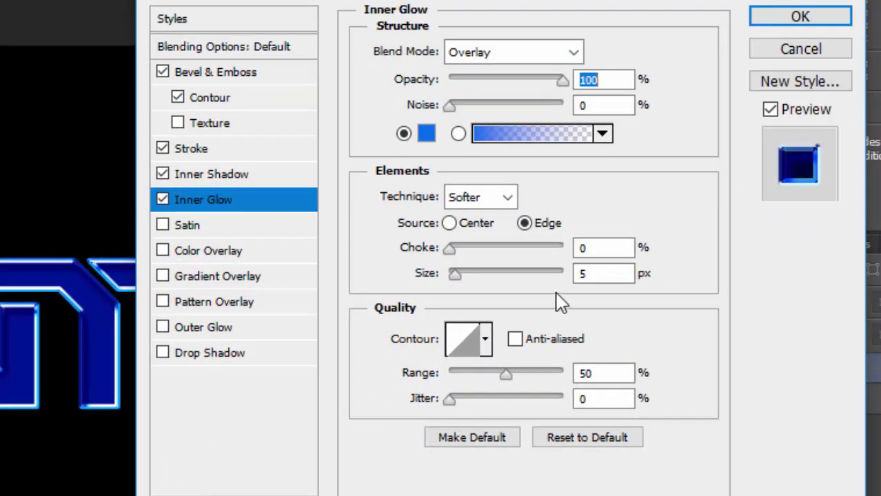
- Set the inner glow's size to 27 px
click(600, 274)
drag(600, 274, 536, 285)
text(27)
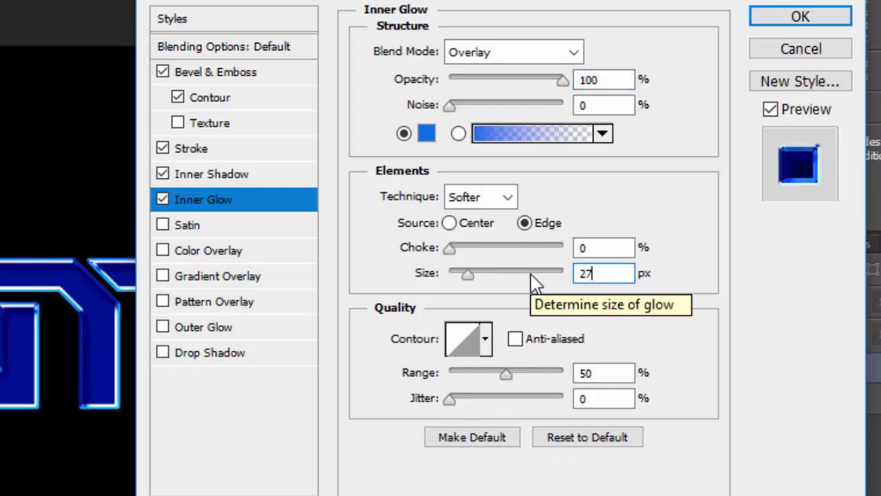
click(485, 340)
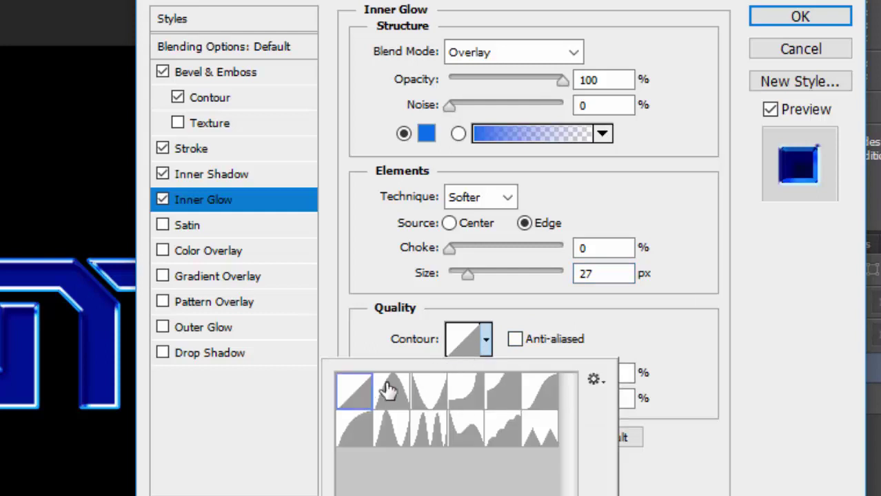
click(601, 349)
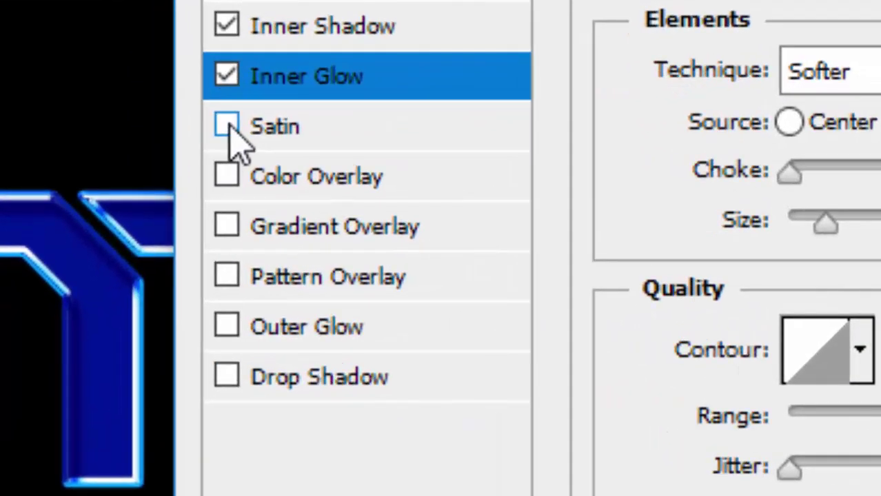
- Enable the Satin effect and set its color to blue, hex 0026cc
click(163, 225)
click(336, 128)
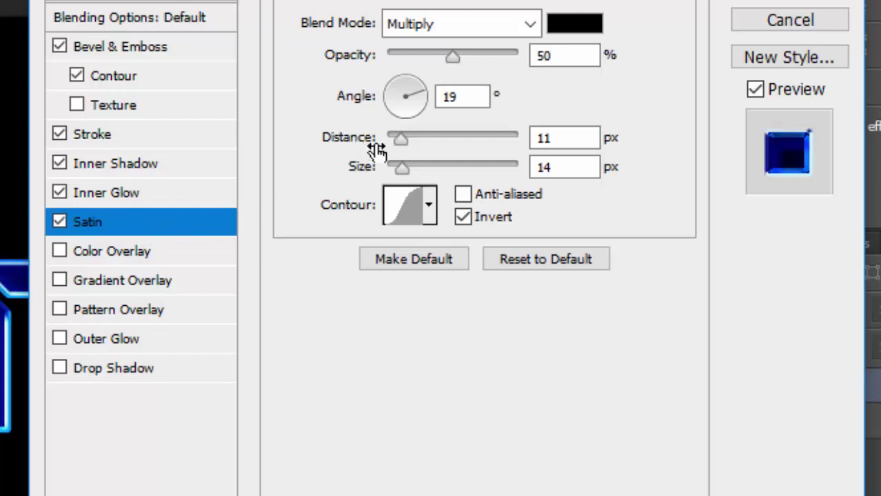
drag(565, 57, 517, 60)
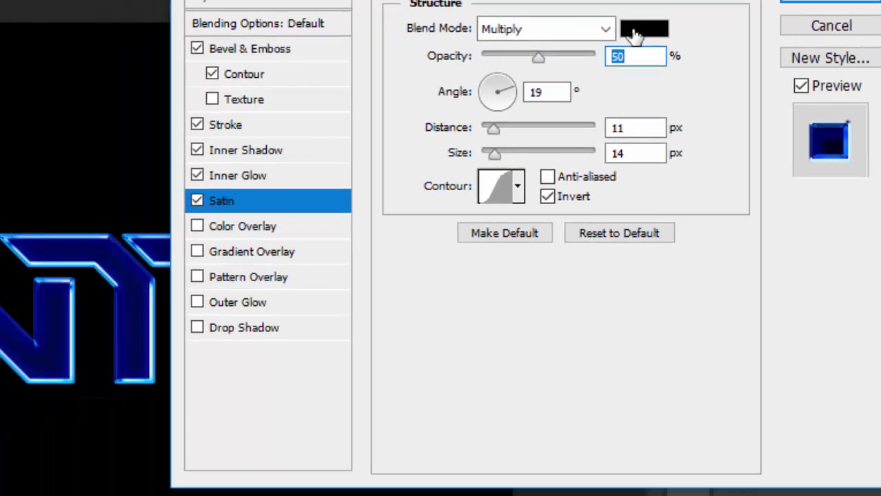
click(564, 27)
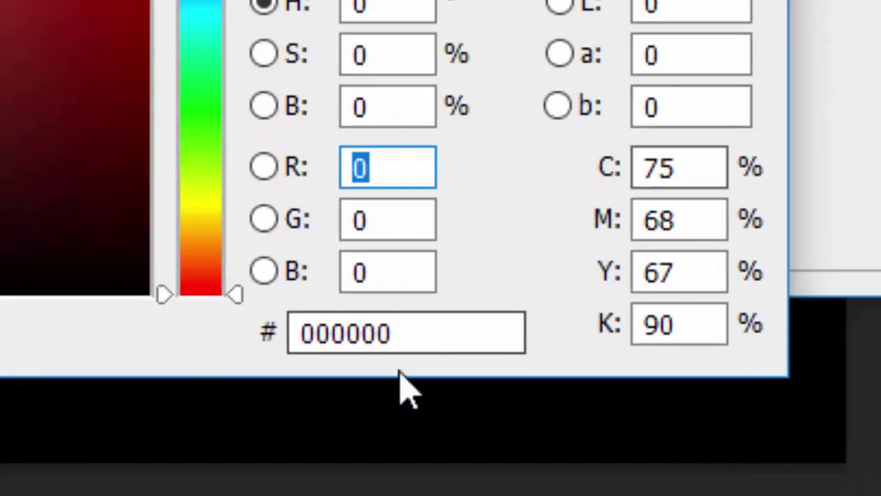
click(388, 338)
key(ctrl+a)
text(0026cc)
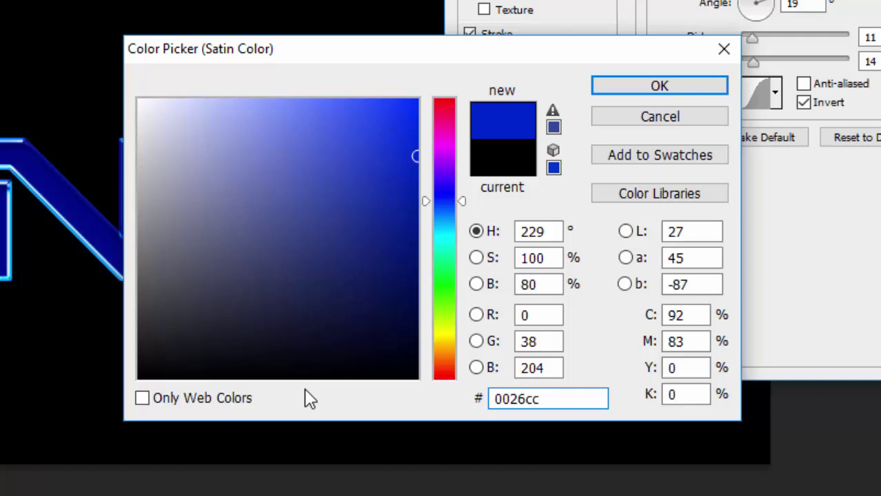
key(Return)
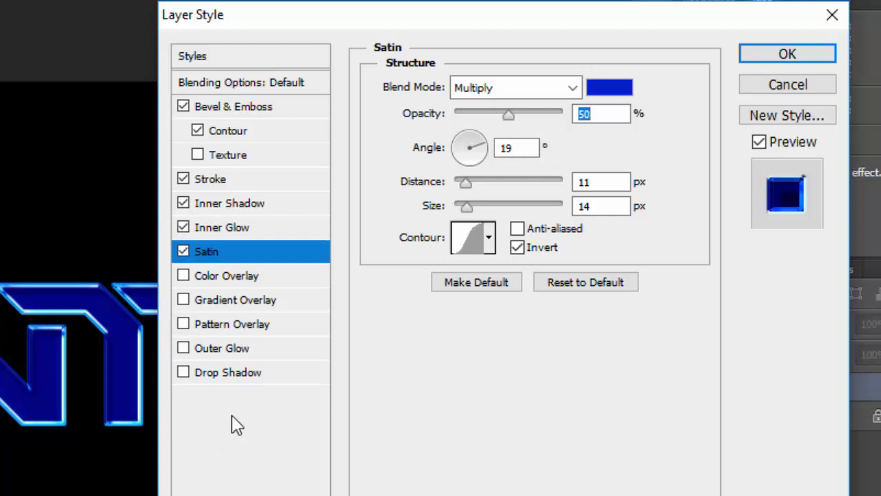
- Set the satin effect's size to 24 px
double_click(610, 205)
text(24)
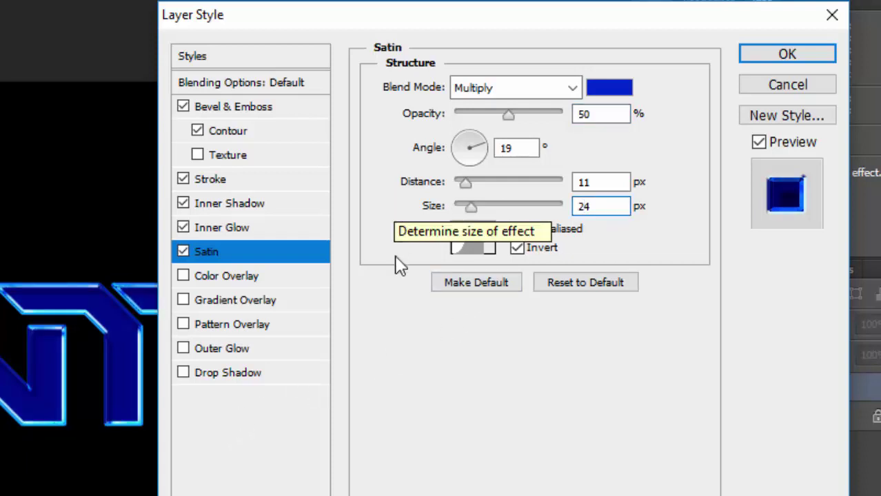
key(Return)
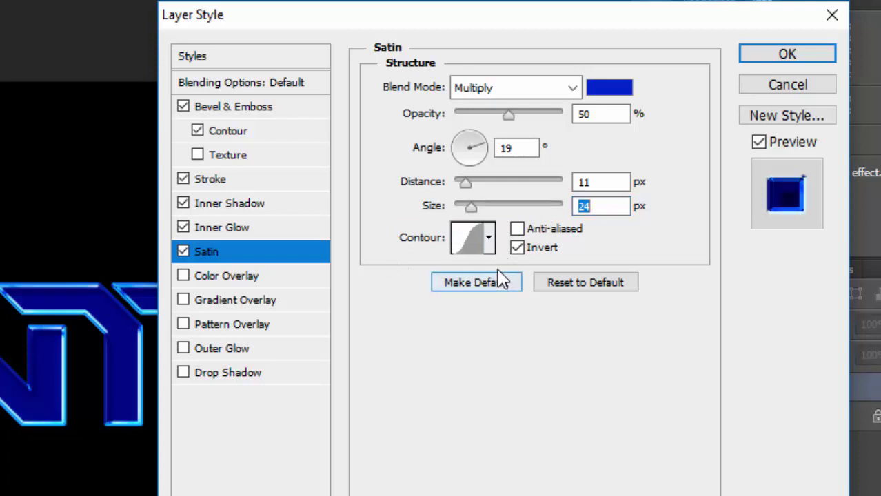
click(489, 240)
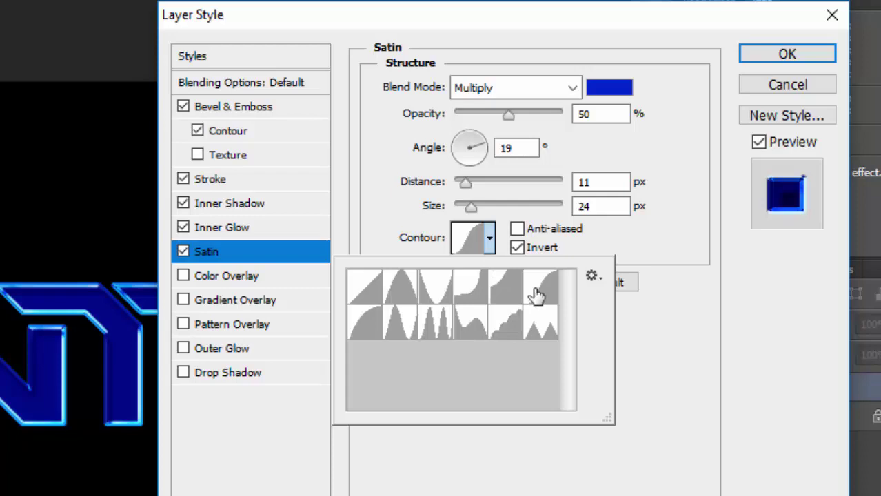
click(765, 307)
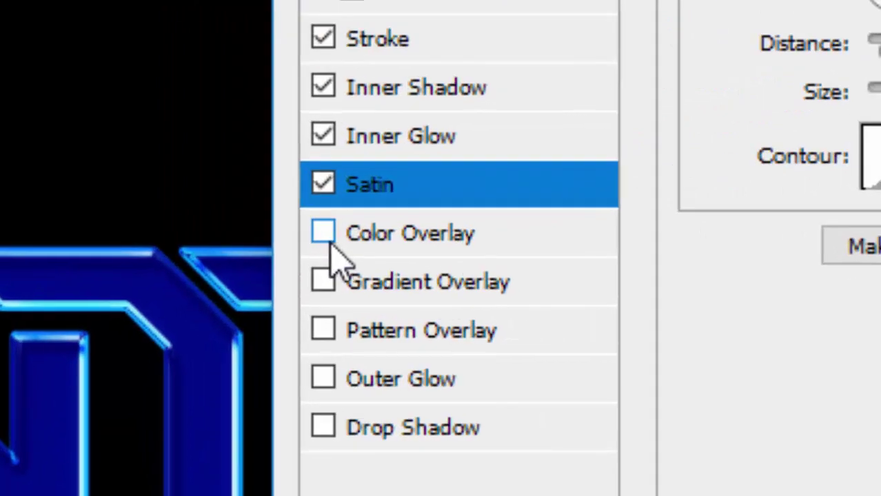
- Enable the Color Overlay effect and set its opacity to 23%
click(379, 235)
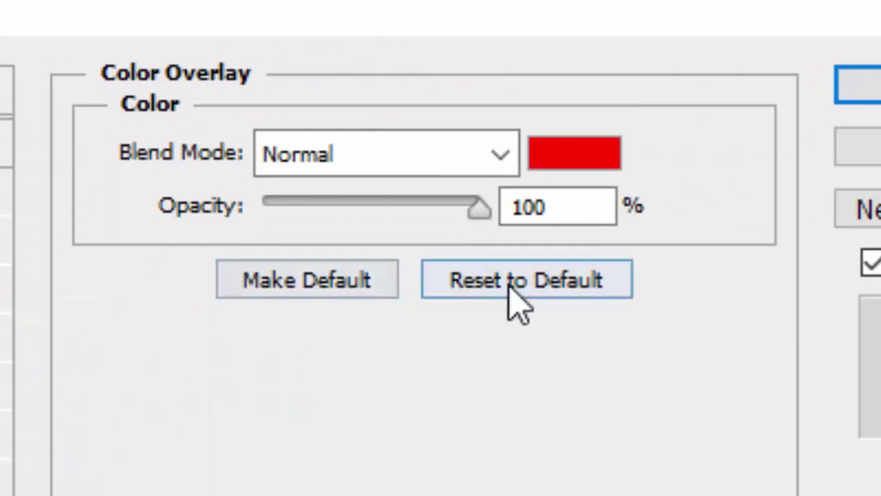
drag(546, 207, 486, 222)
text(23)
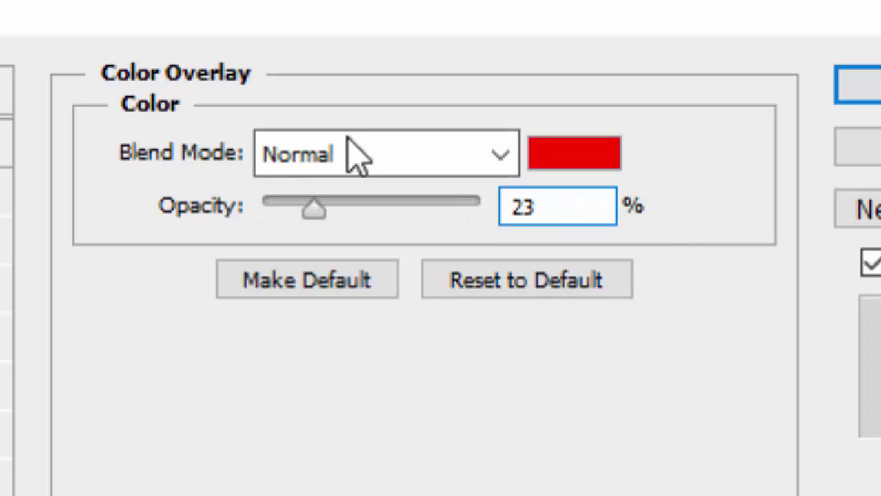
- Set the color overlay's color to dark blue, hex 1800a8
click(552, 160)
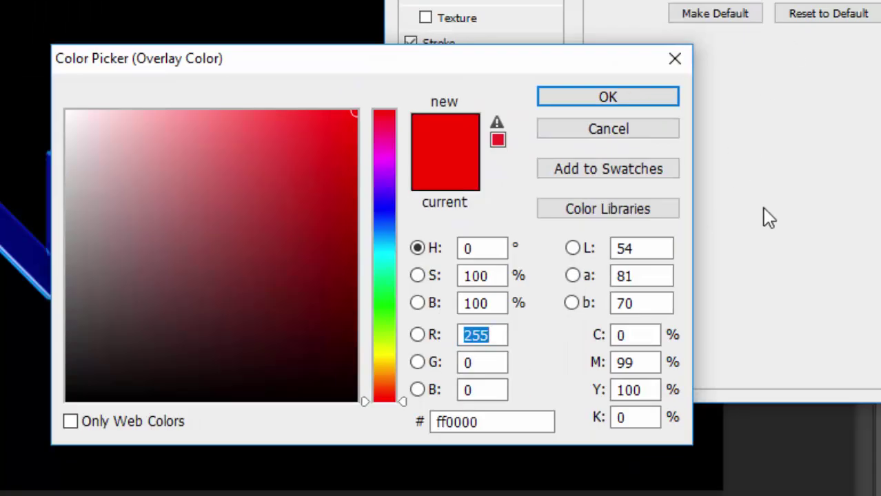
click(482, 422)
text(1)
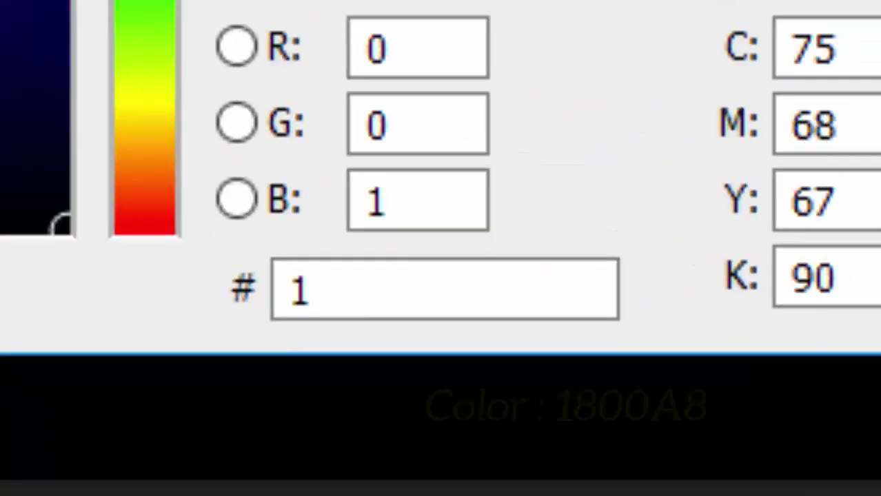
text(800a)
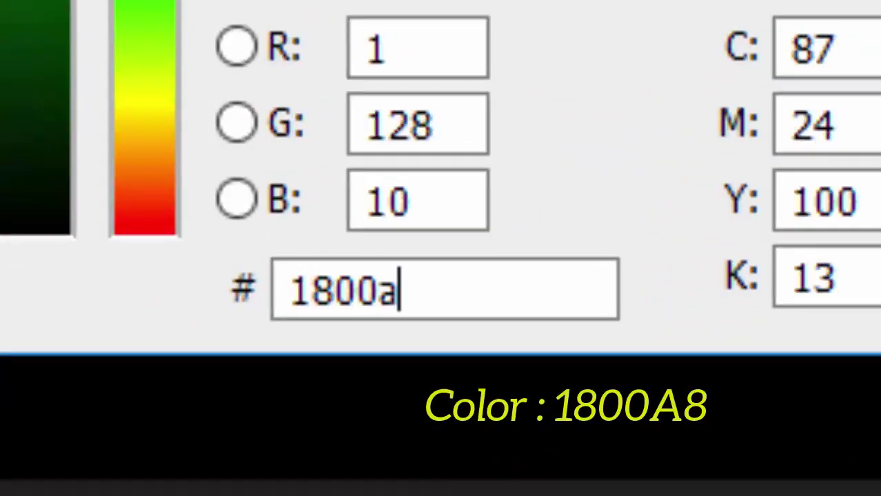
text(8)
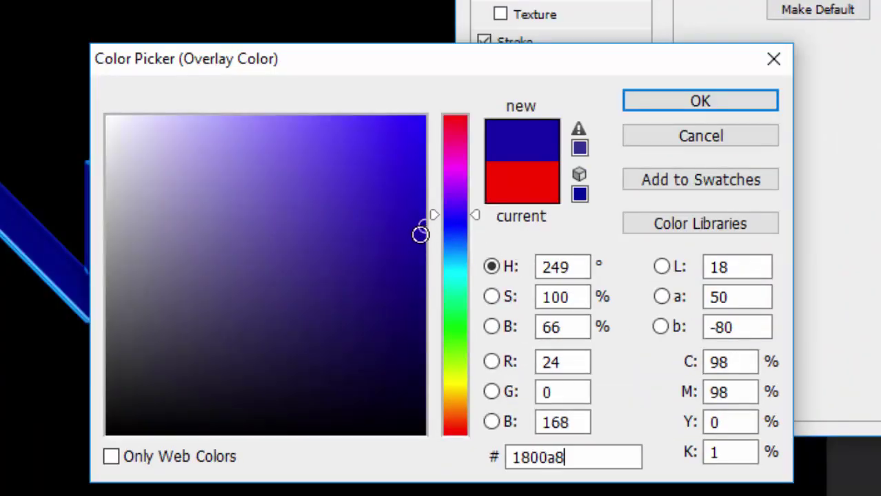
click(657, 109)
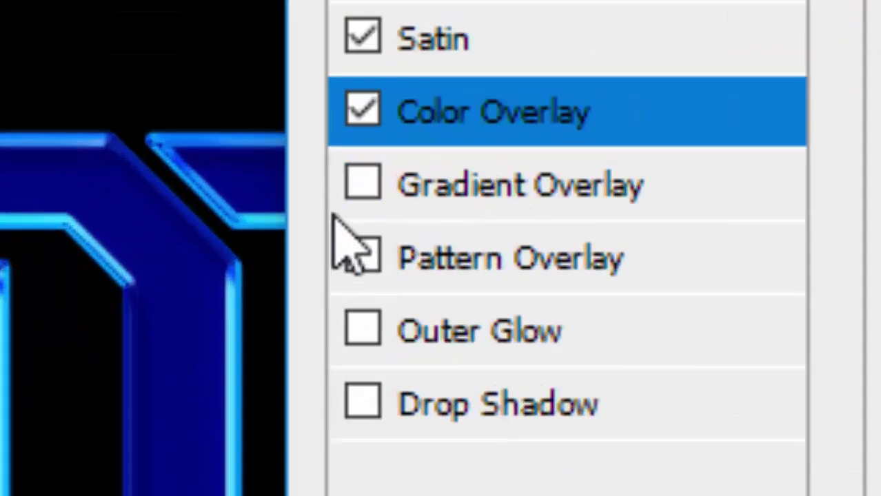
- Enable the Gradient Overlay effect with an opacity of 13% and a scale of 62%
click(364, 183)
click(586, 204)
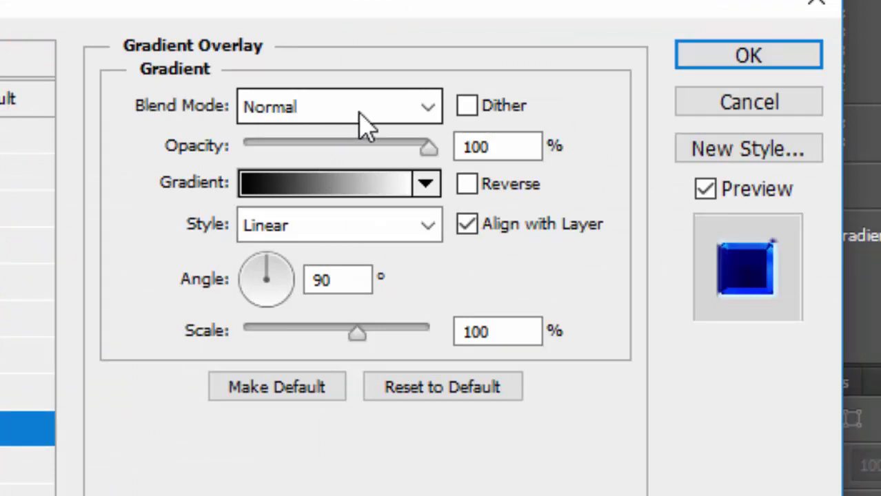
drag(474, 144, 403, 166)
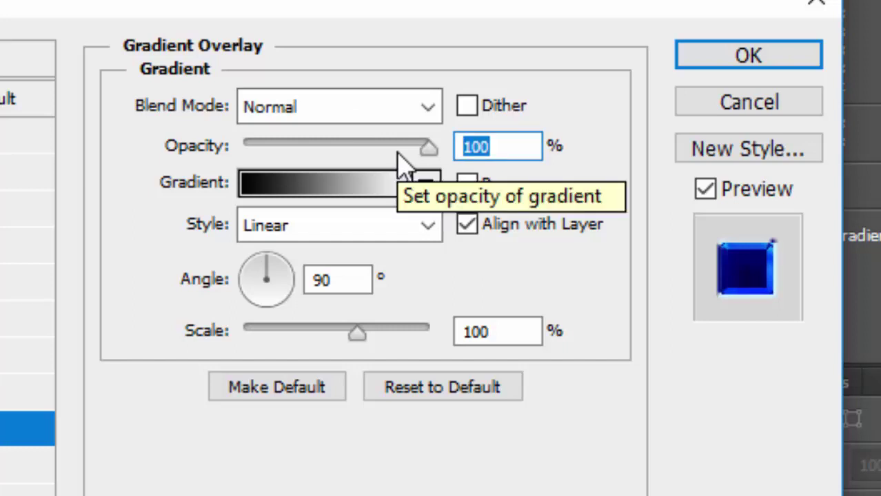
text(13)
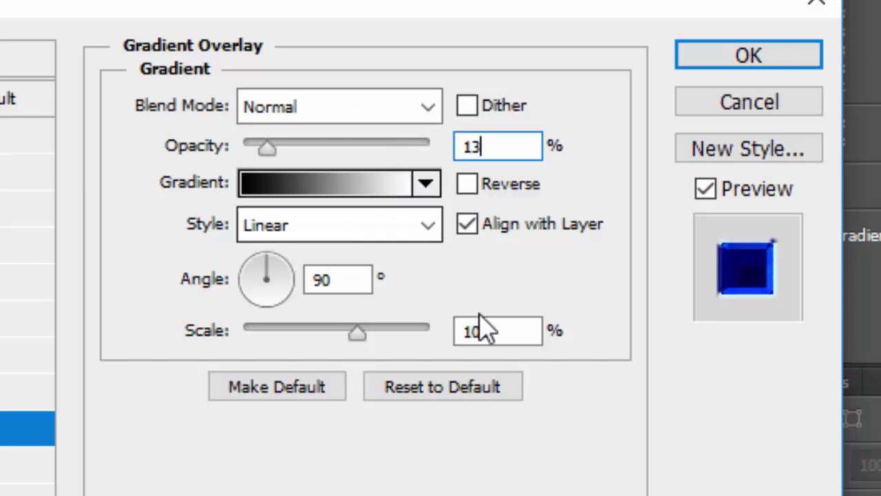
drag(530, 331, 431, 357)
text(62)
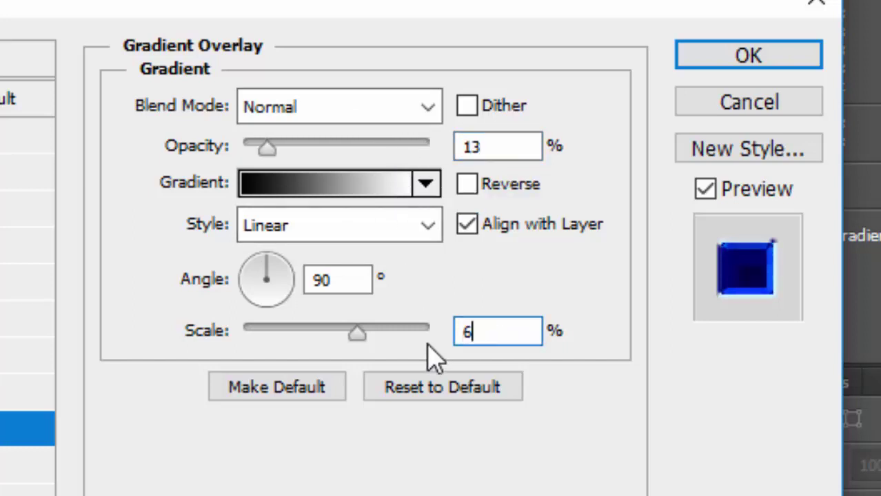
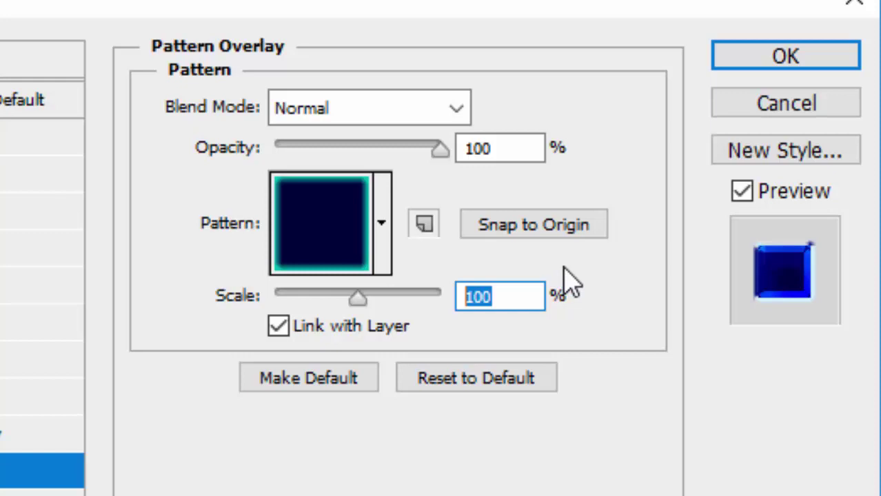
- Set the pattern overlay's scale to 8%
key(BackSpace)
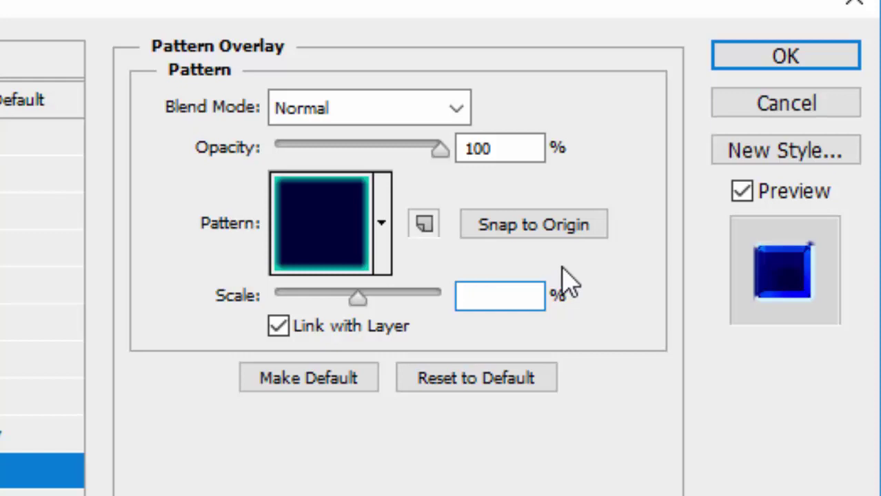
text(8)
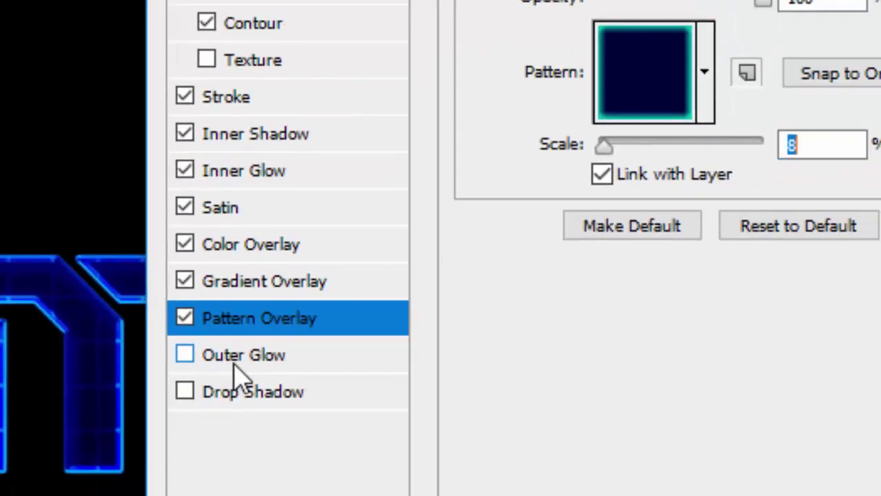
- Enable the Outer Glow effect with the Linear Dodge (Add) blend mode and an opacity of 96%
click(310, 370)
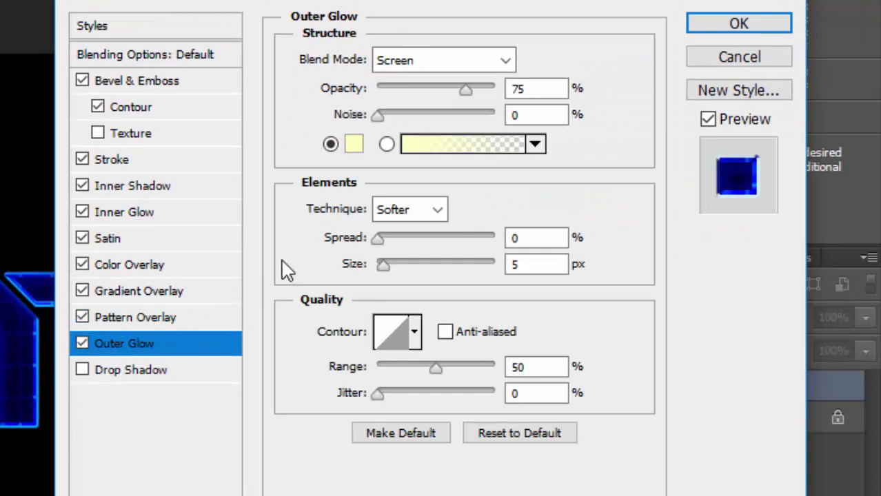
click(445, 62)
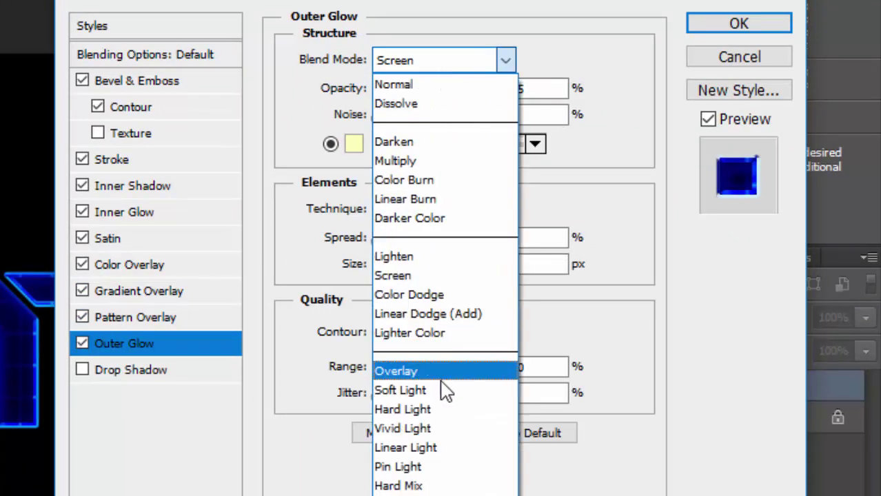
click(465, 316)
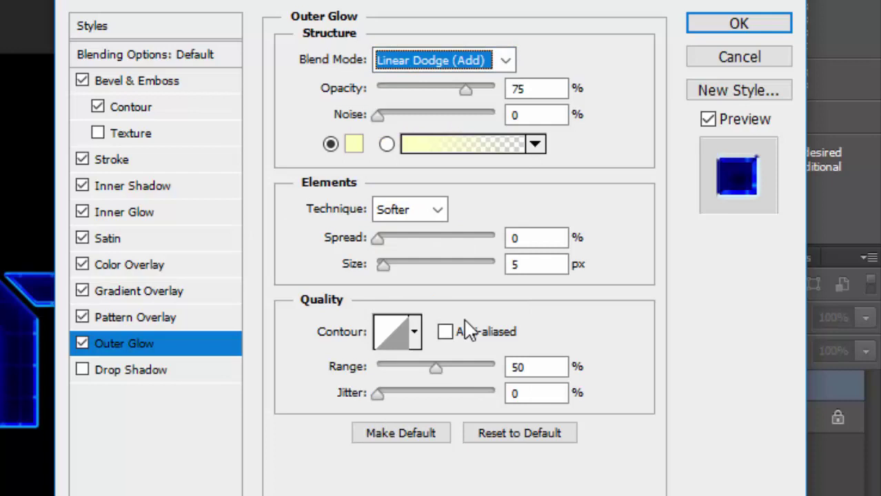
click(544, 87)
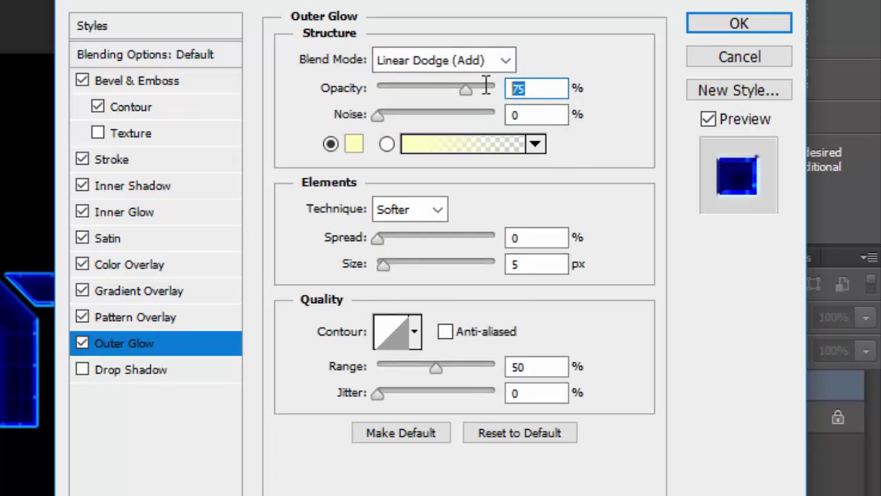
text(96)
click(532, 112)
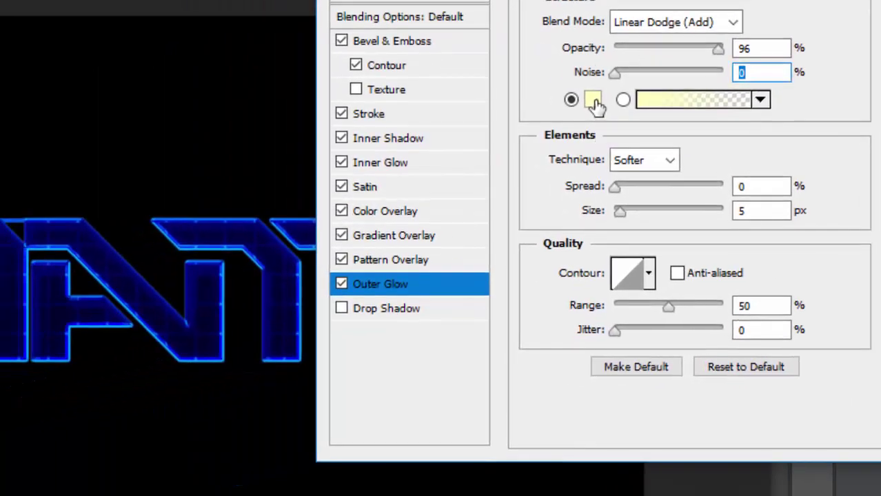
- Set the outer glow color to dark blue, hex 00406f
click(592, 101)
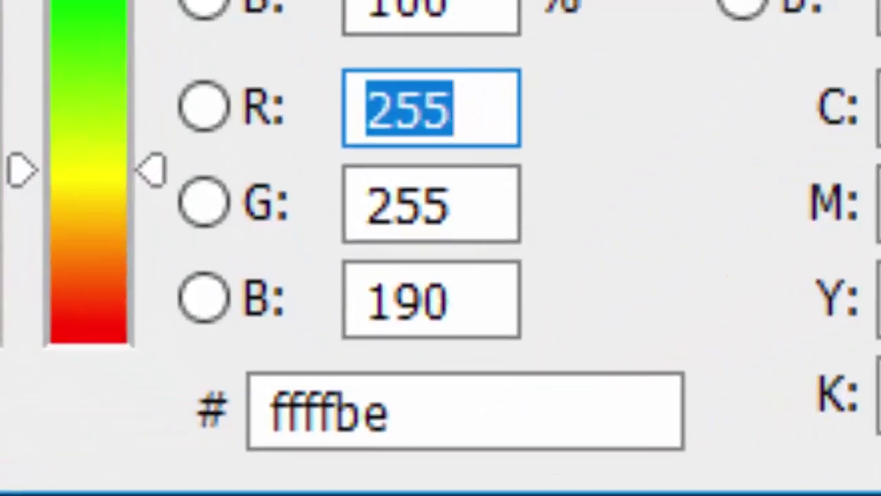
click(427, 442)
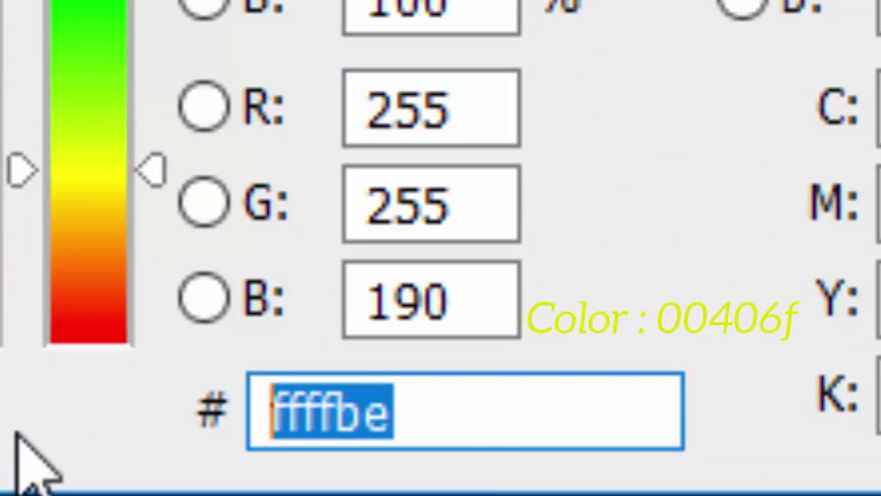
text(00406f)
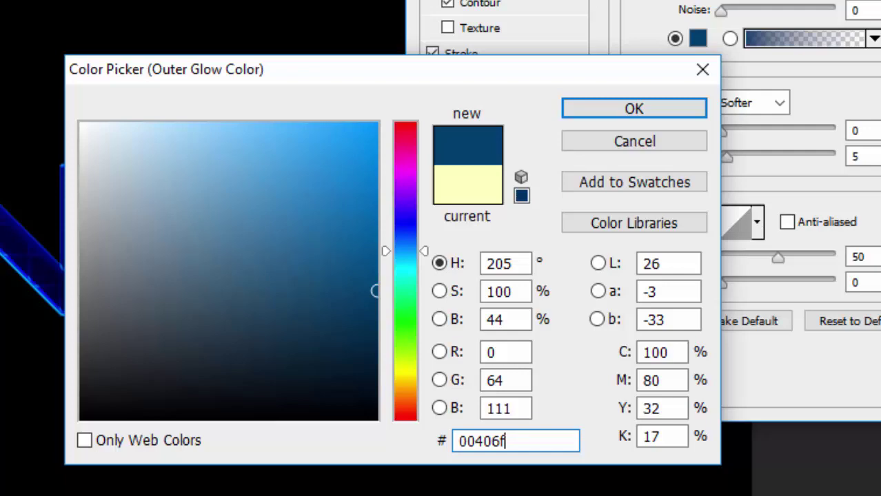
key(Return)
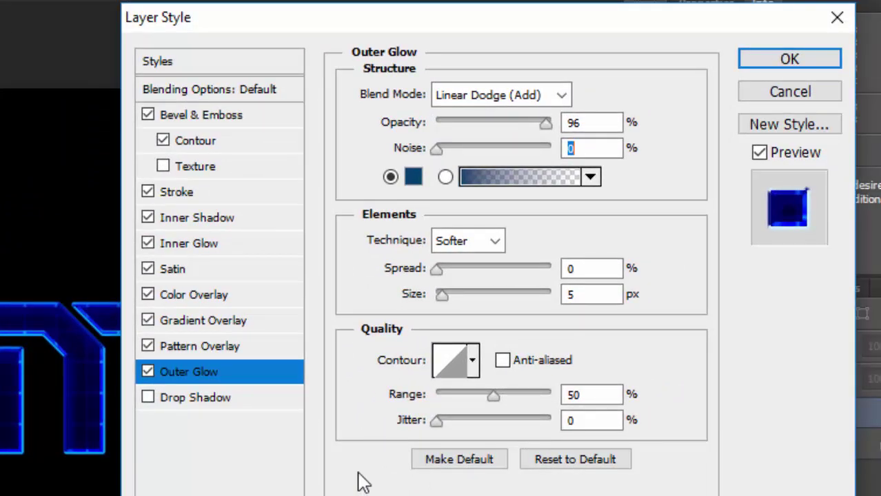
- Set the outer glow's size to 29 px and give it the deep cove-shaped contour preset
click(598, 268)
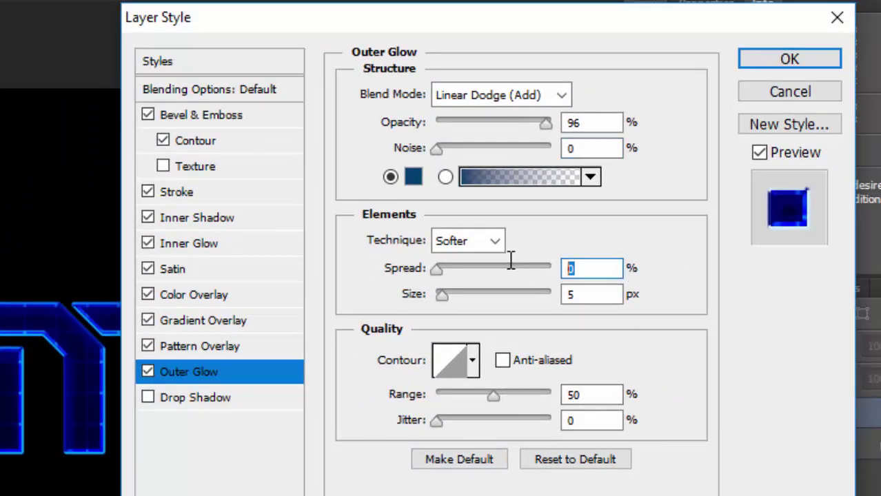
click(592, 294)
text(29)
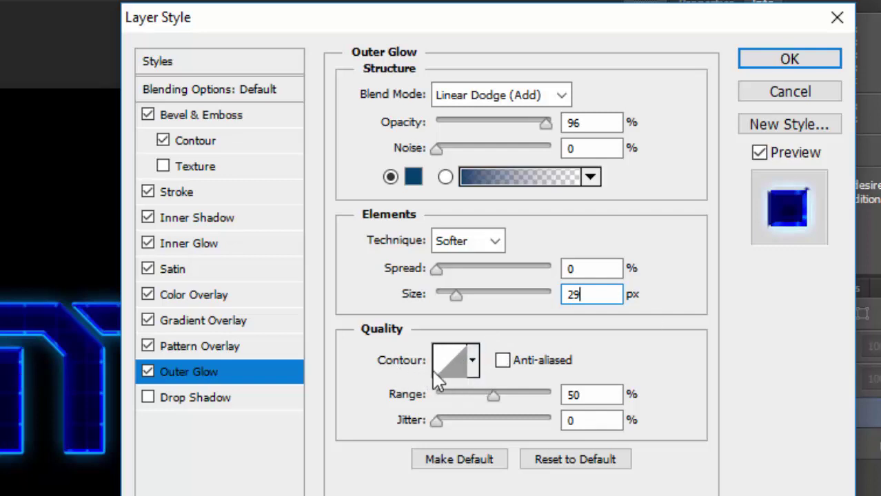
click(474, 367)
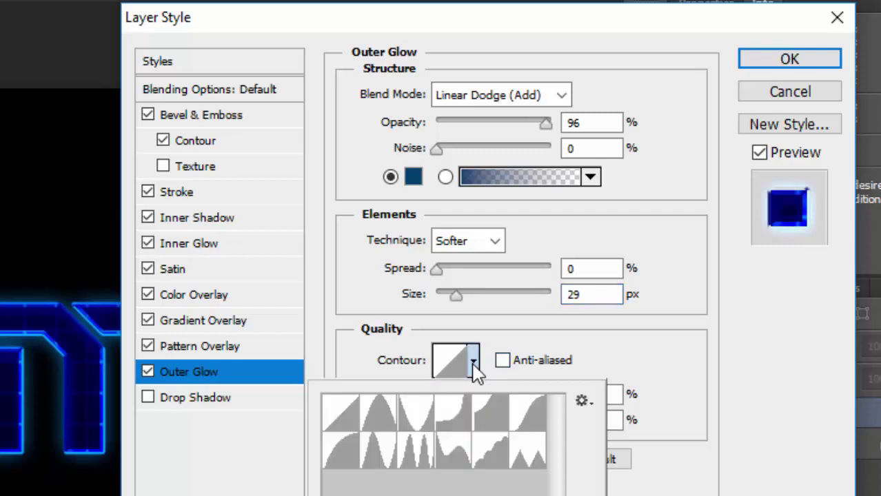
click(465, 416)
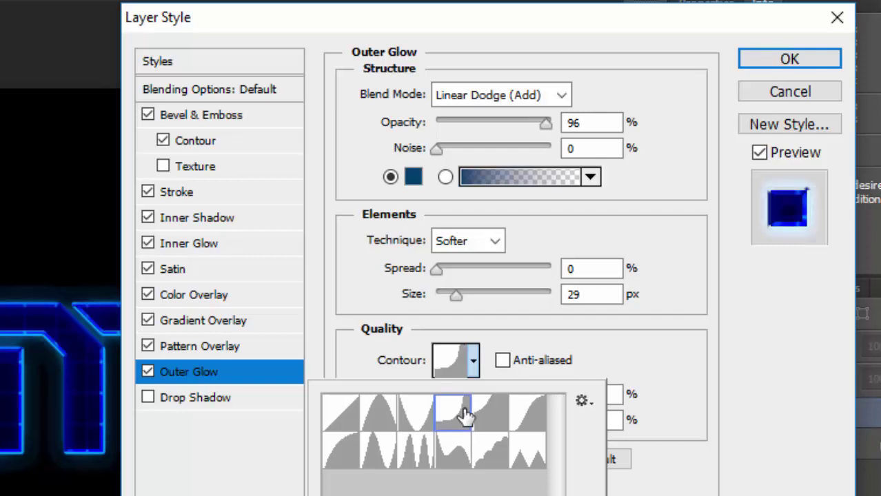
- Set the outer glow's jitter to 88% and its range to 50%
click(612, 390)
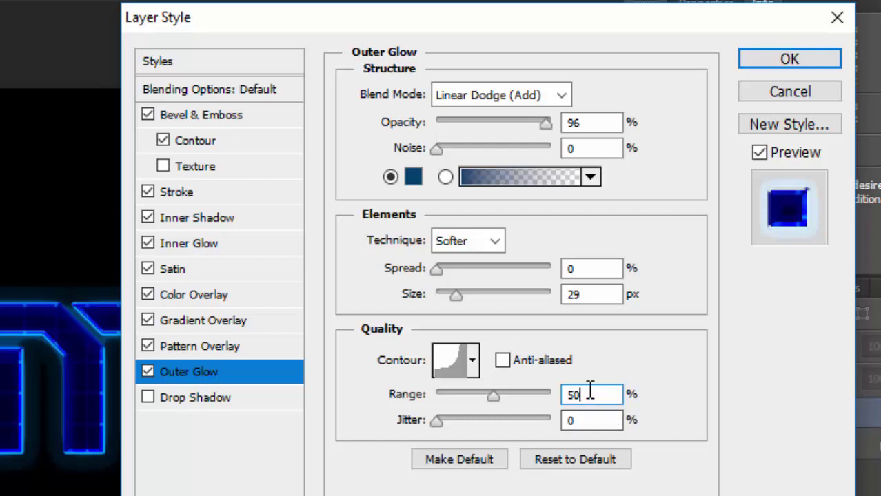
click(521, 398)
click(537, 422)
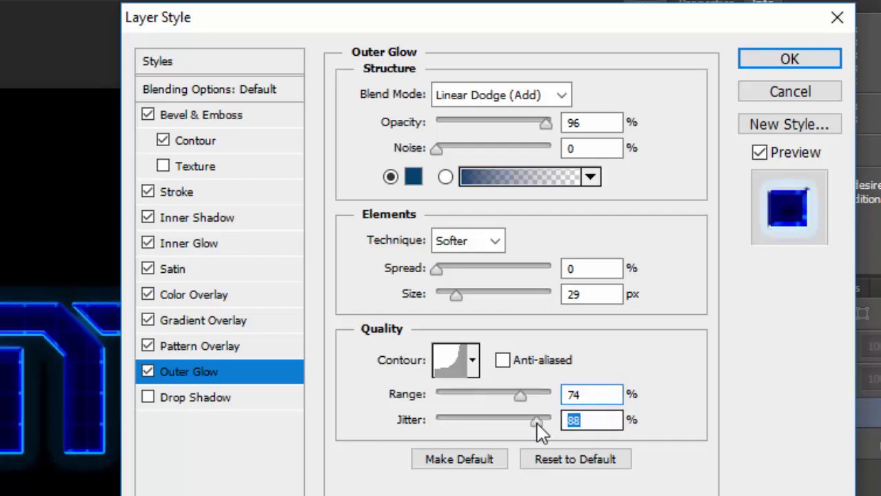
click(597, 395)
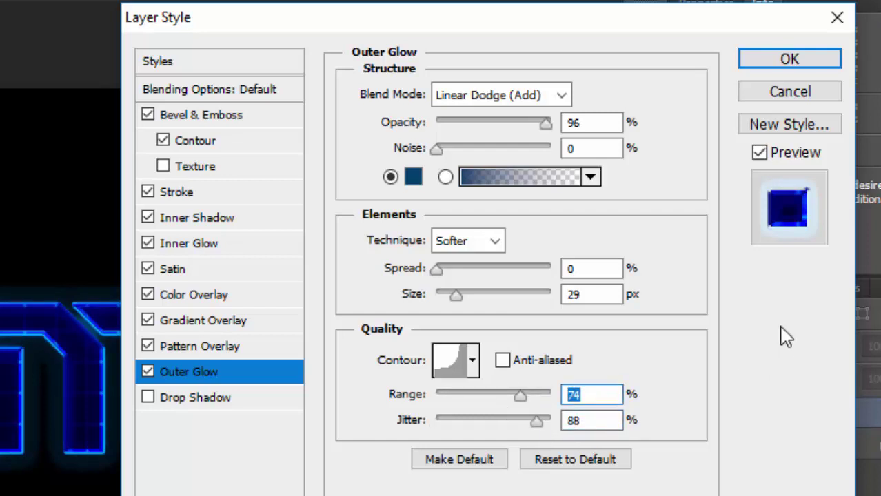
text(50)
key(Return)
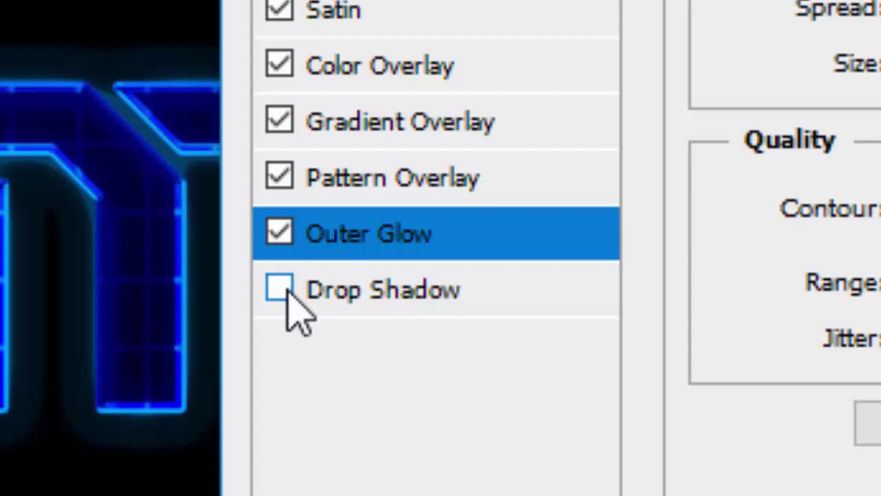
- Enable the Drop Shadow effect and set its blend mode to Normal
click(283, 289)
click(372, 306)
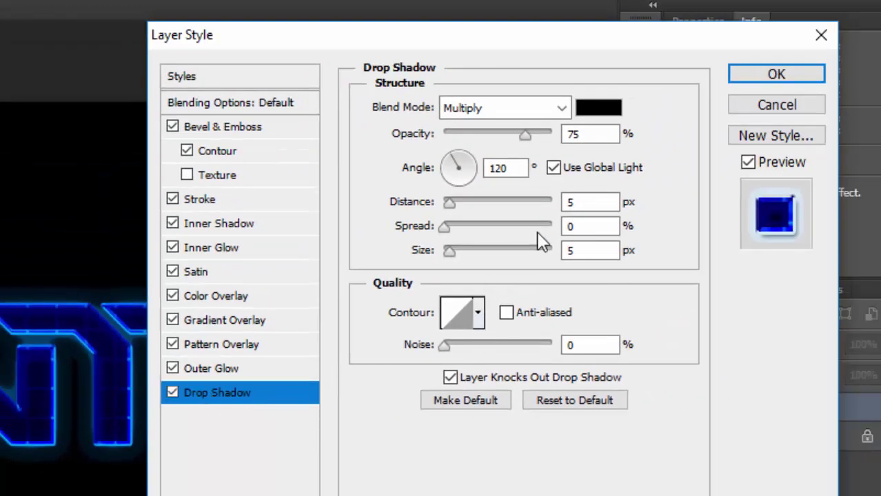
click(504, 104)
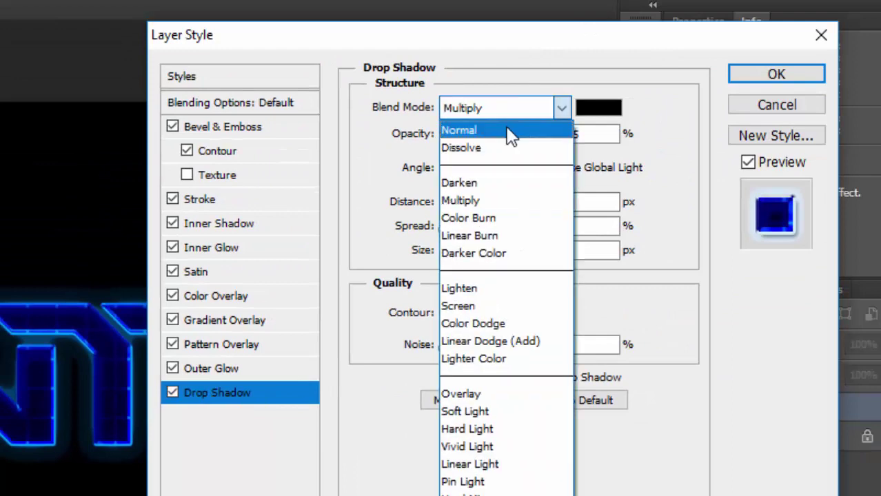
click(508, 134)
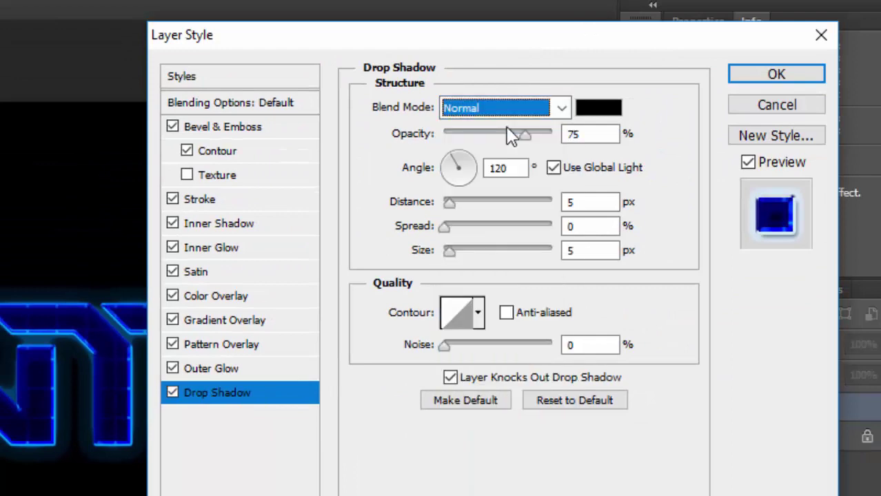
- Set the drop shadow color to bright blue, hex 001eff
click(598, 107)
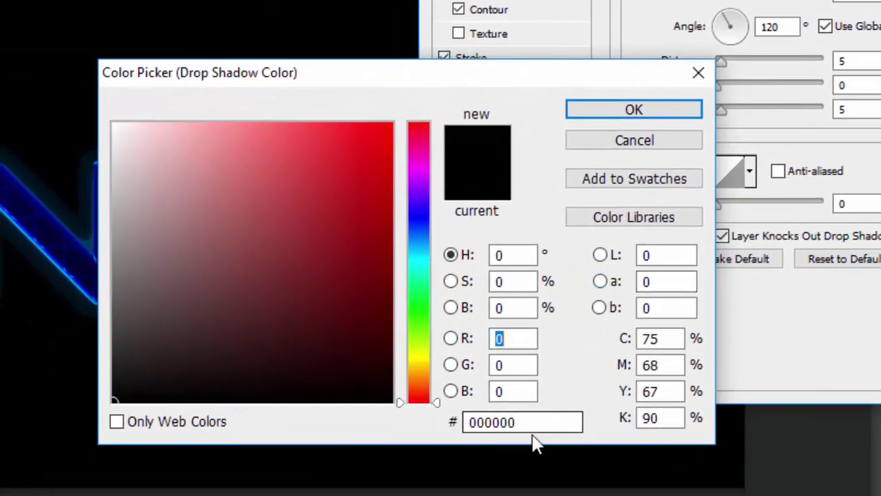
drag(531, 423, 436, 425)
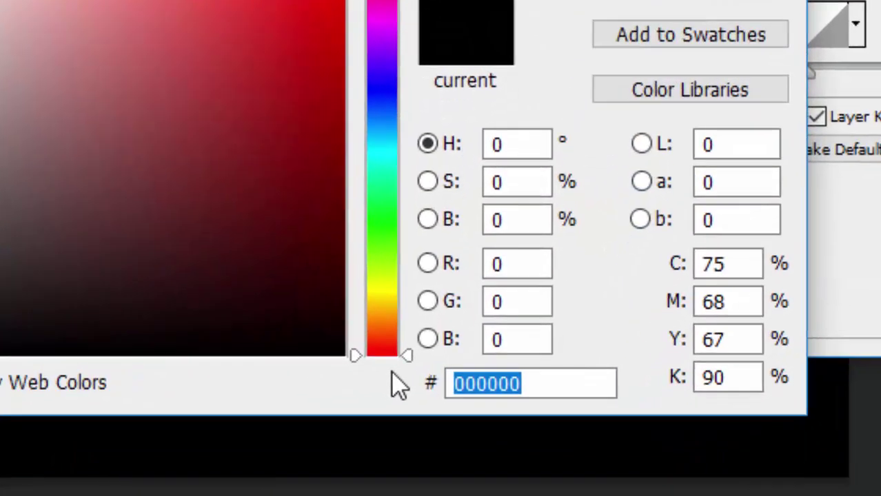
key(BackSpace)
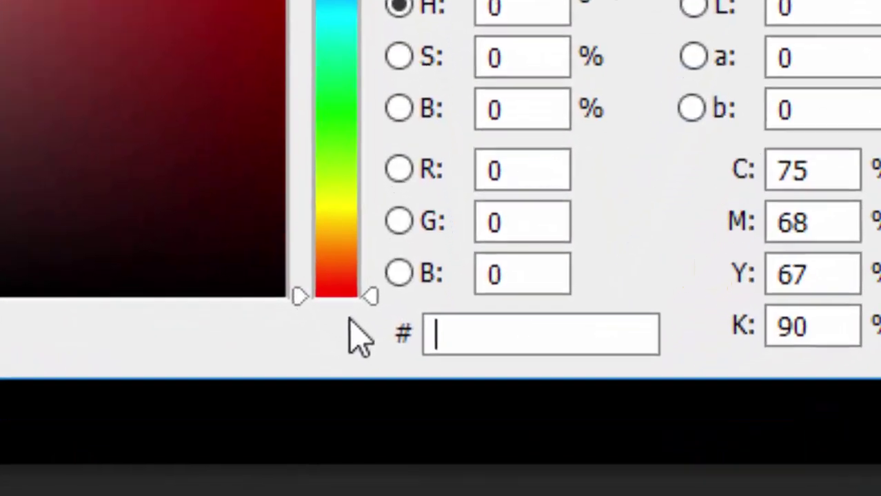
text(00)
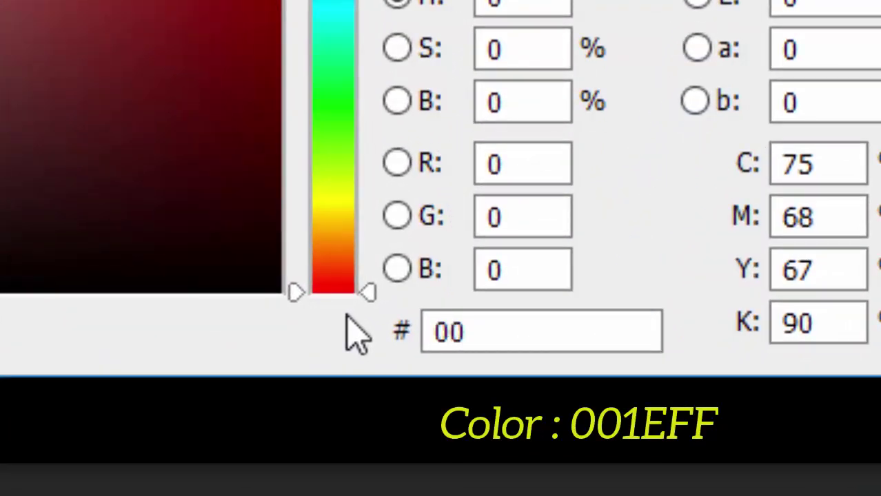
text(1)
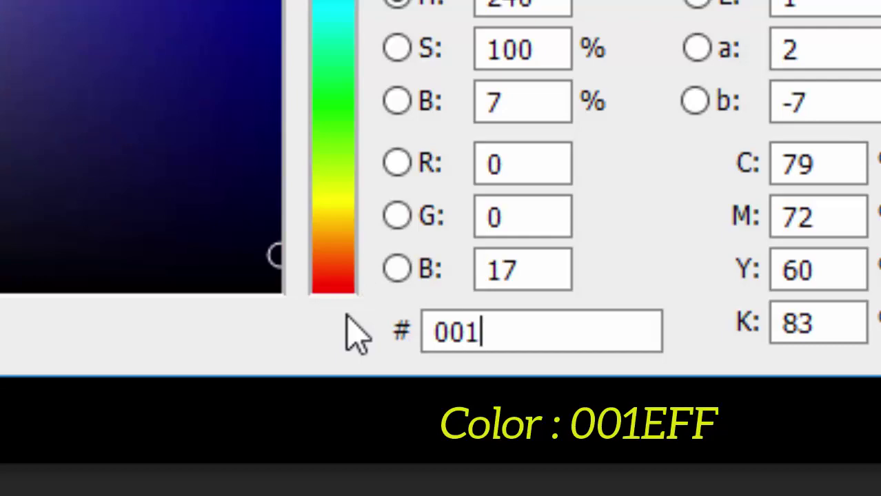
text(eff)
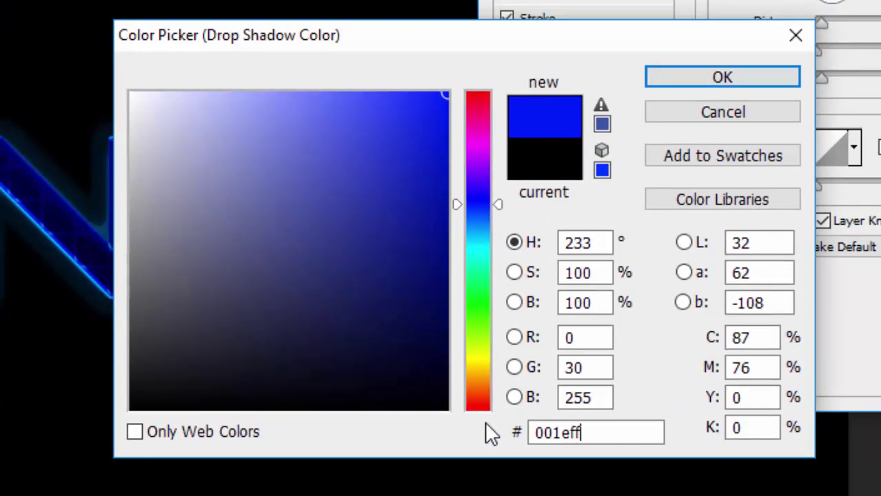
key(Return)
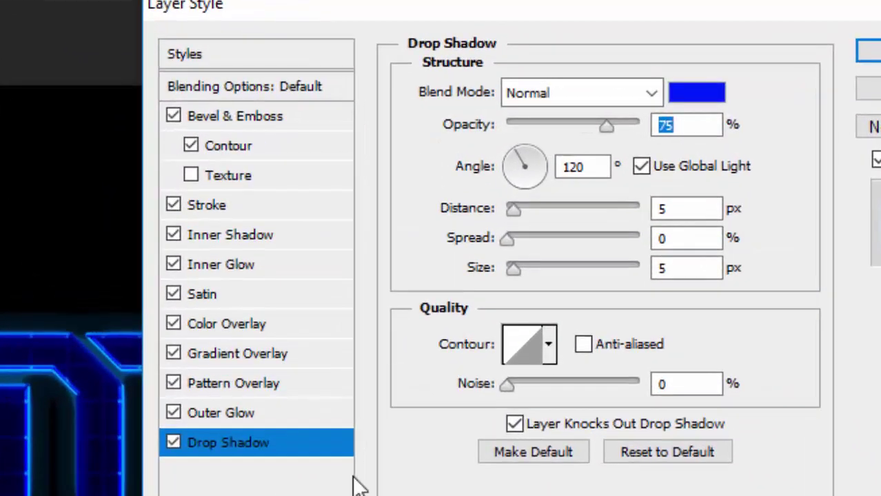
- Set the drop shadow's opacity to 34% and its distance to 11 px
key(BackSpace)
text(34)
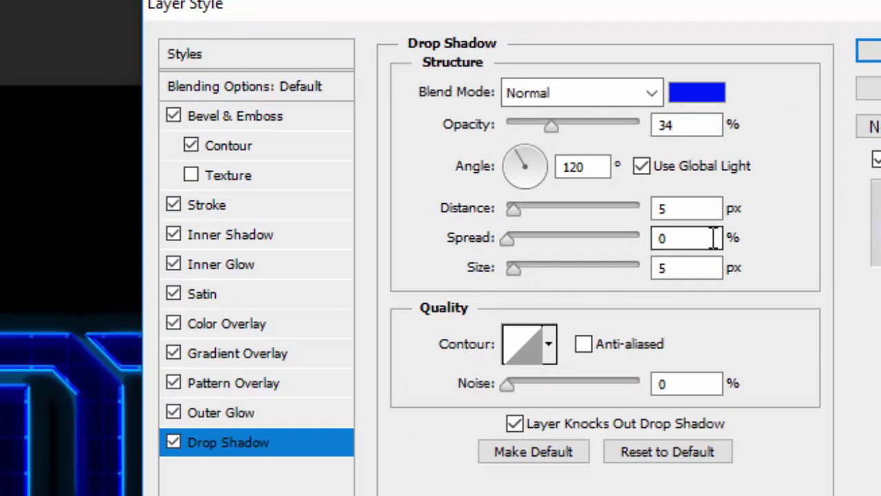
click(704, 207)
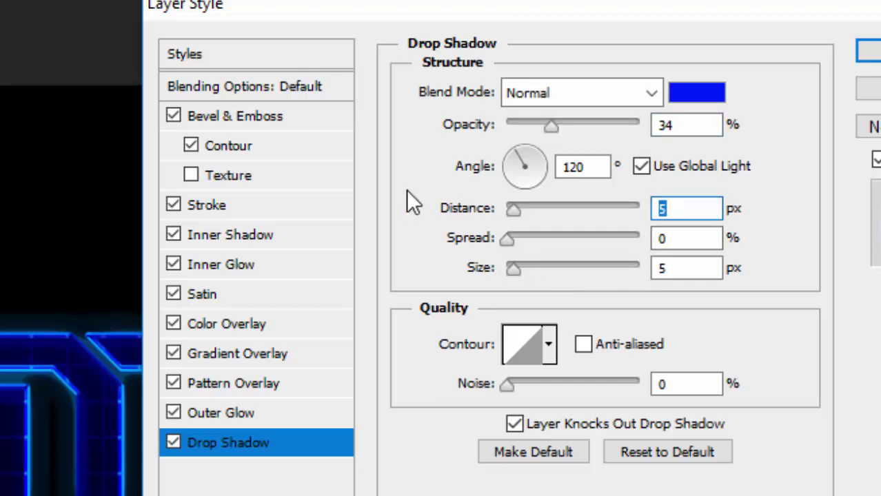
text(11)
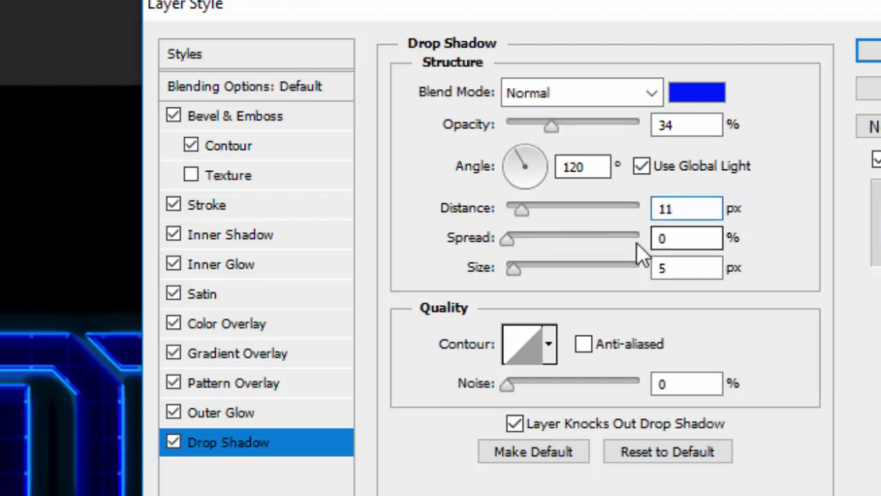
- Set the drop shadow's spread to 5% and size to 32 px, and apply the layer style to the text
key(Tab)
text(5)
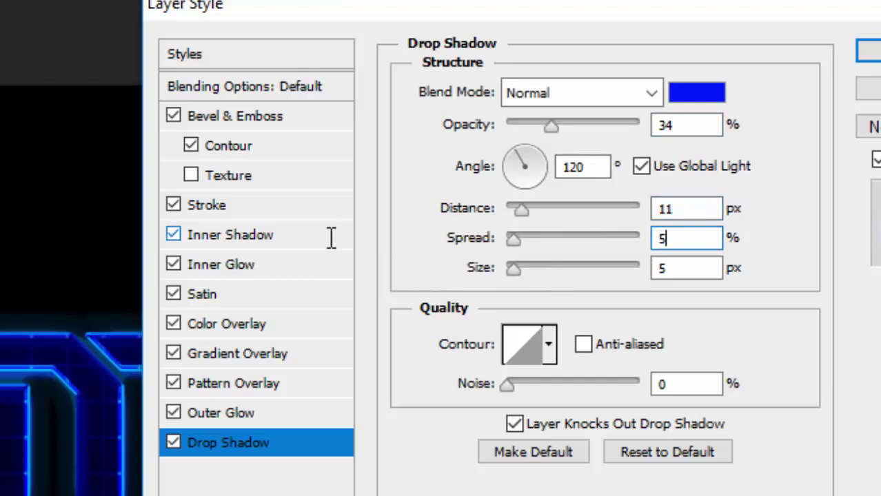
key(Tab)
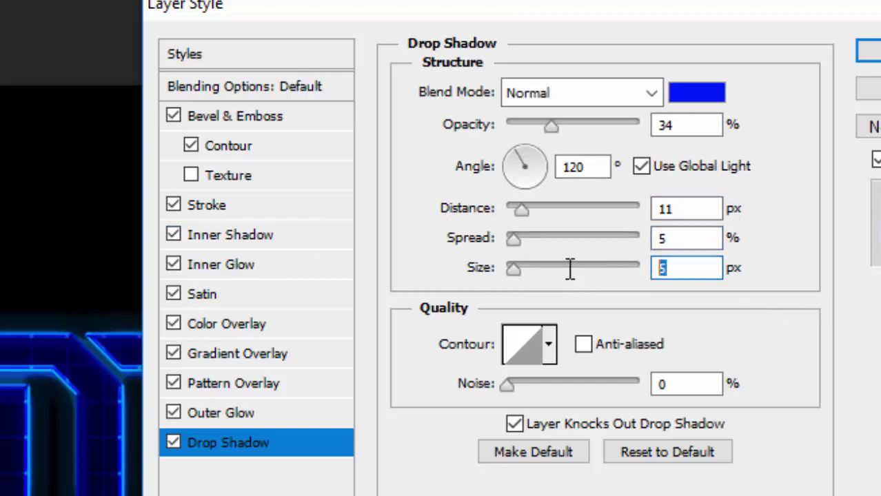
text(32)
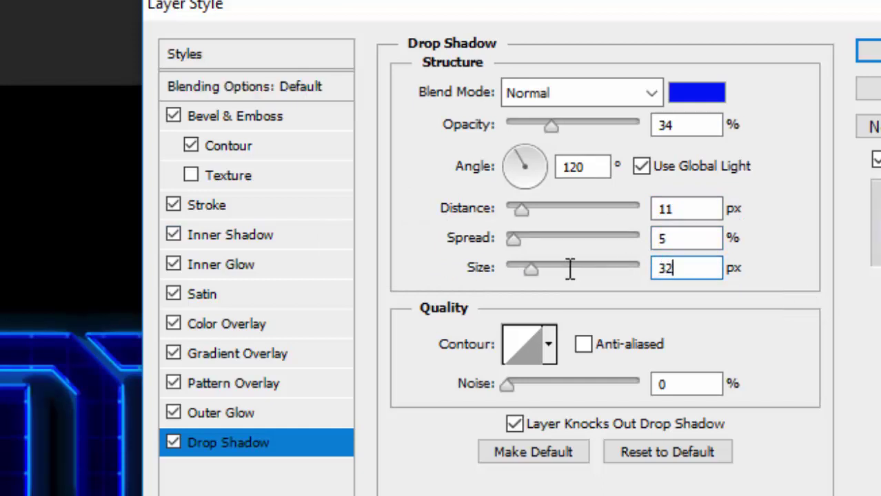
click(551, 346)
click(475, 423)
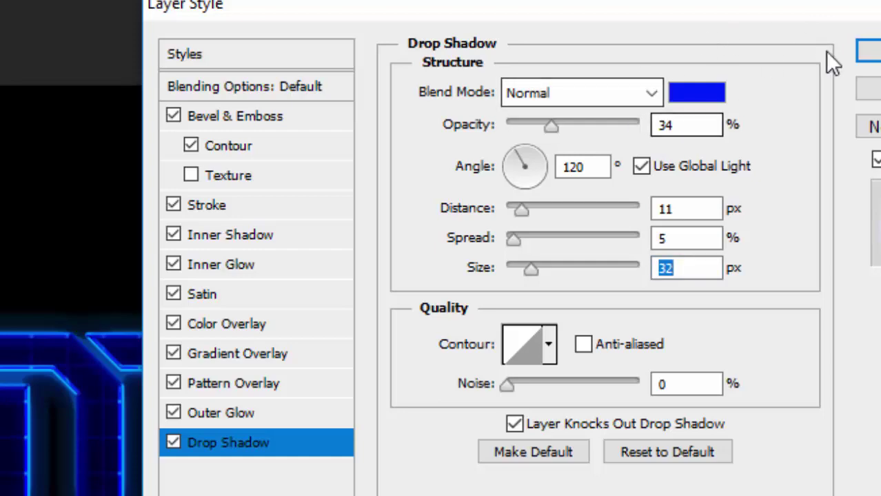
key(Return)
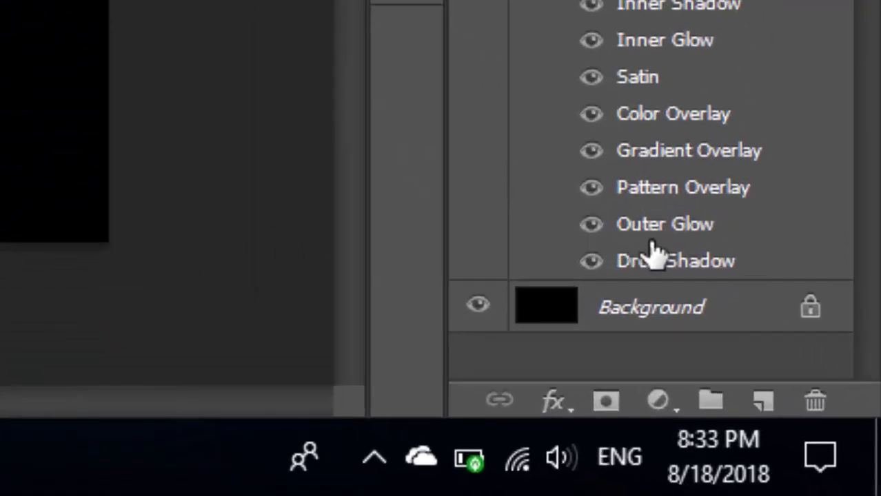
- Add a new empty layer directly above the Background layer and open its blending options
click(701, 309)
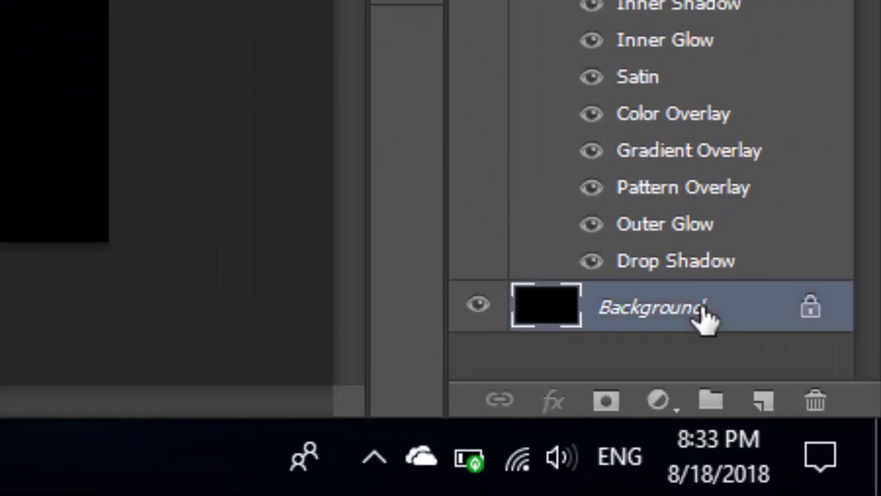
click(763, 401)
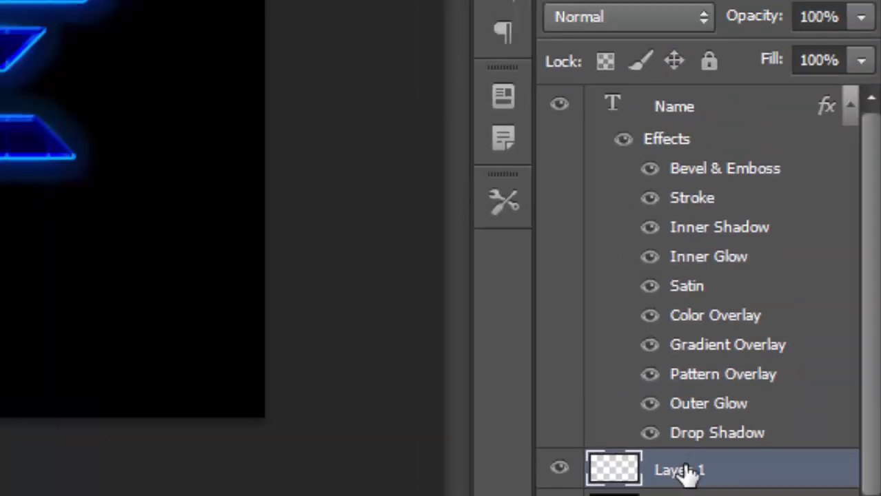
right_click(624, 312)
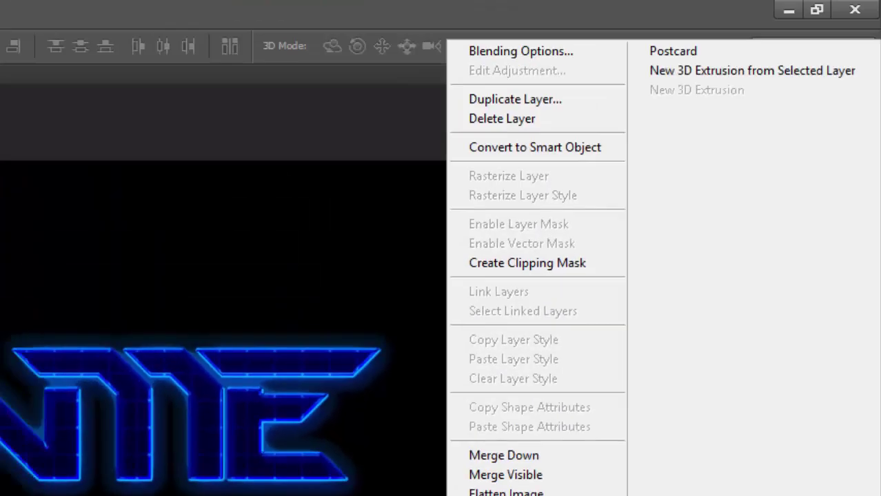
click(520, 52)
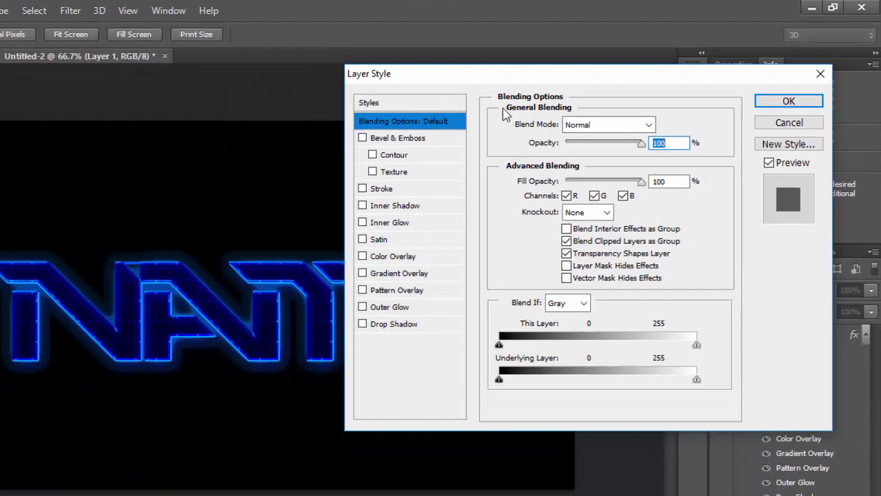
drag(503, 81, 442, 70)
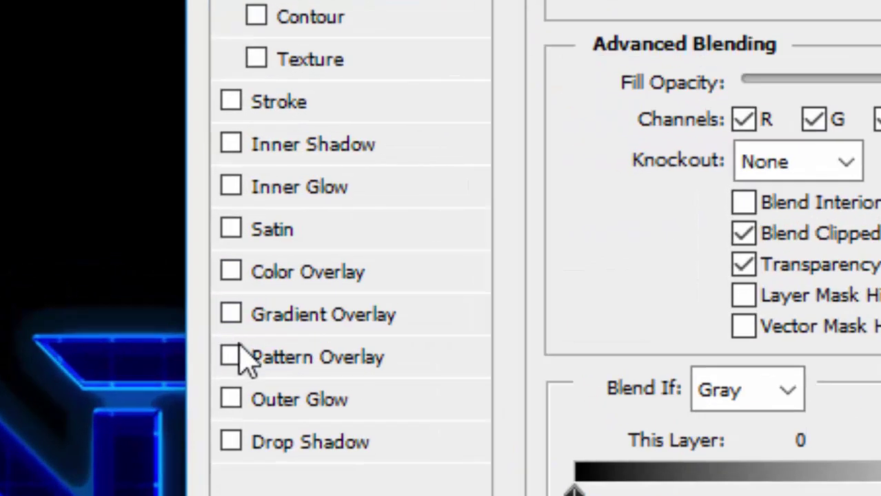
- Enable Pattern Overlay on the new layer, using the first dark navy pattern with a light blue edge in the second row
click(231, 356)
click(307, 362)
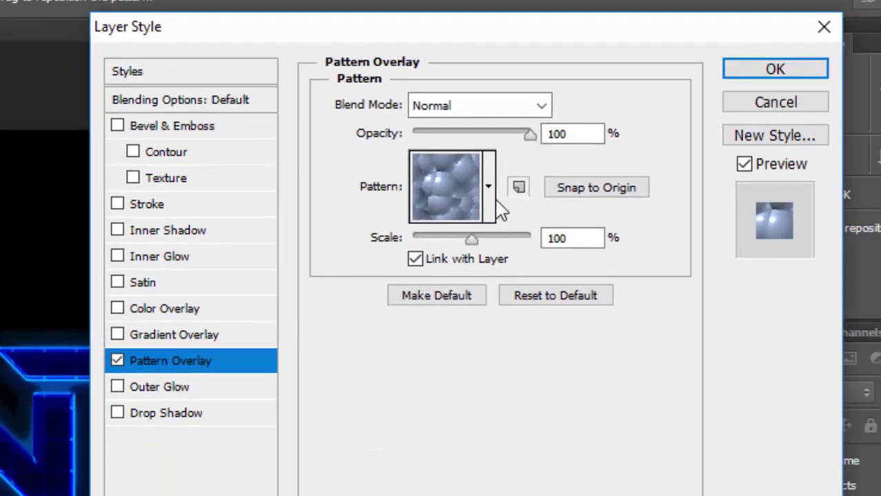
click(489, 189)
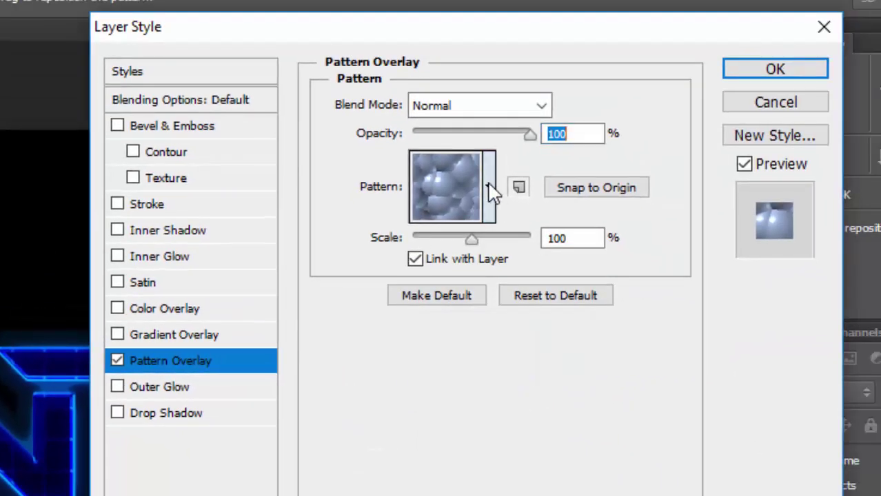
click(489, 186)
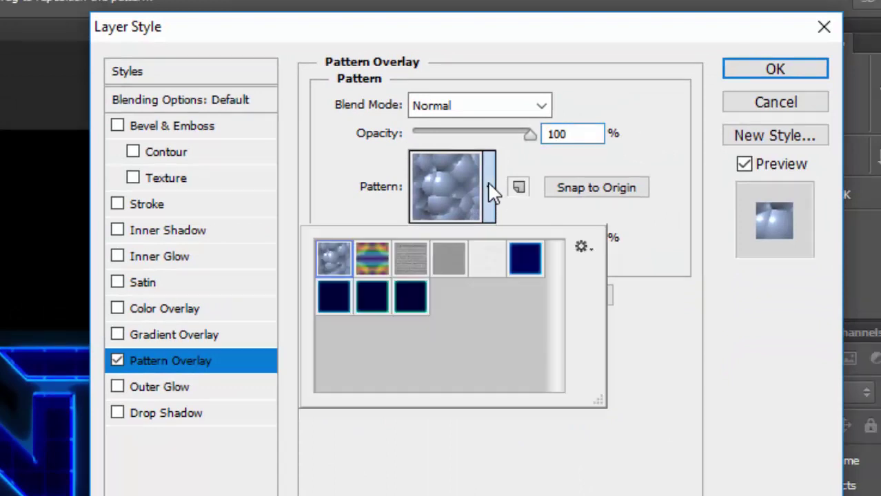
click(342, 292)
click(742, 326)
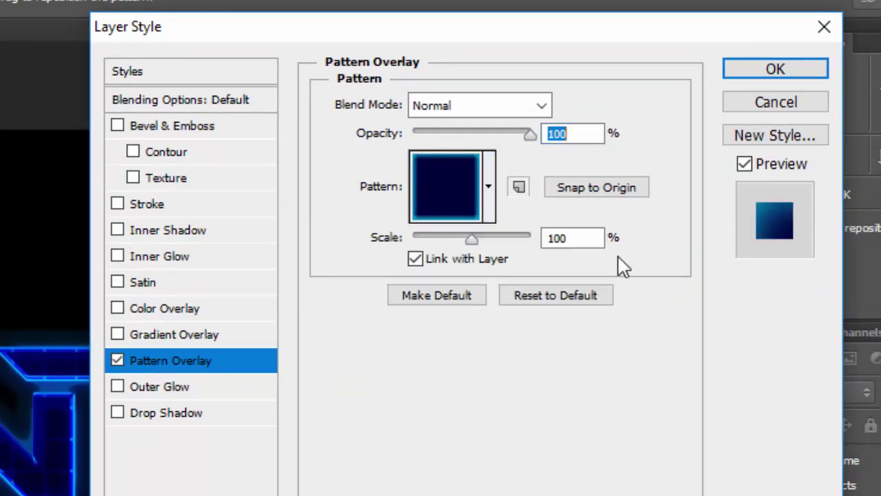
- Scale the overlay pattern down and add an Outer Glow in colour 000052 to the new layer's style
double_click(586, 238)
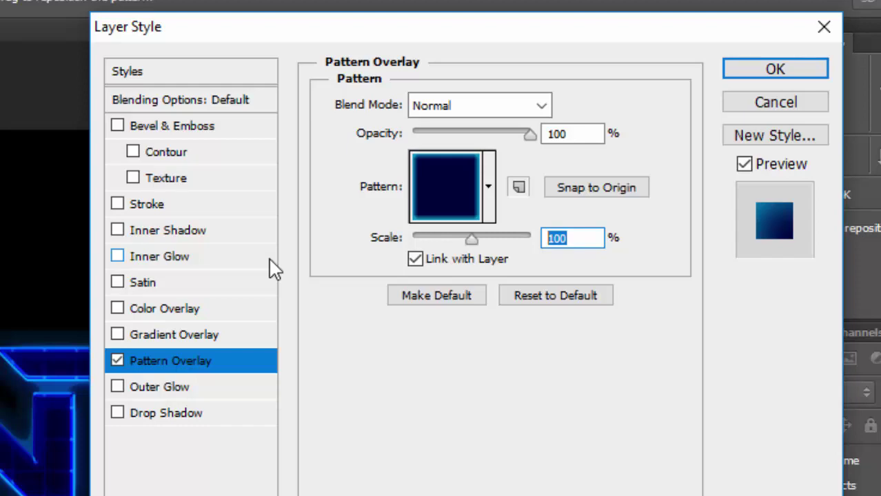
text(3)
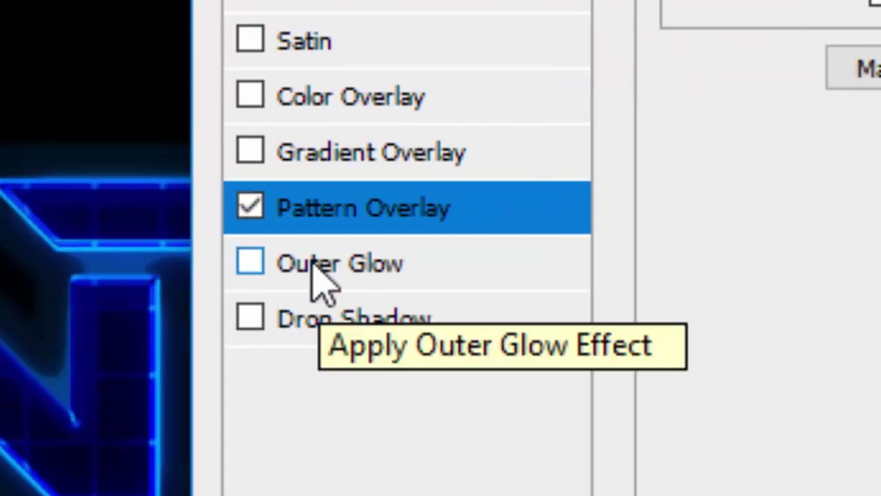
click(314, 267)
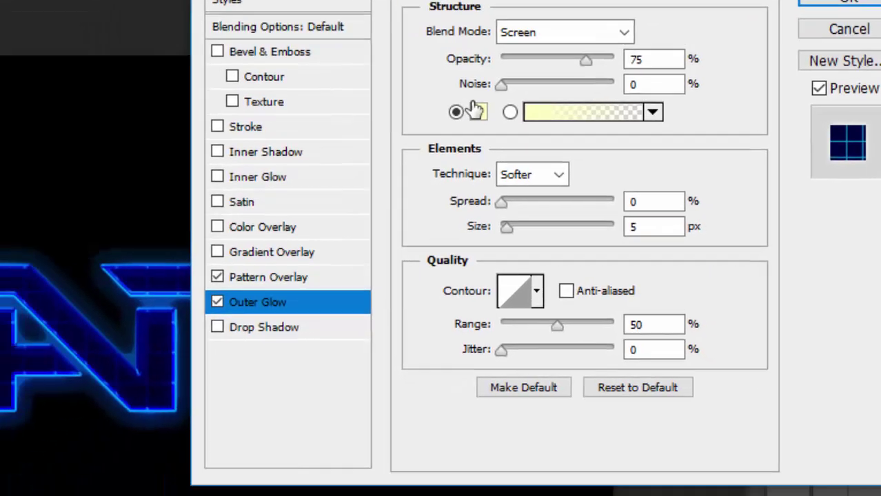
click(477, 112)
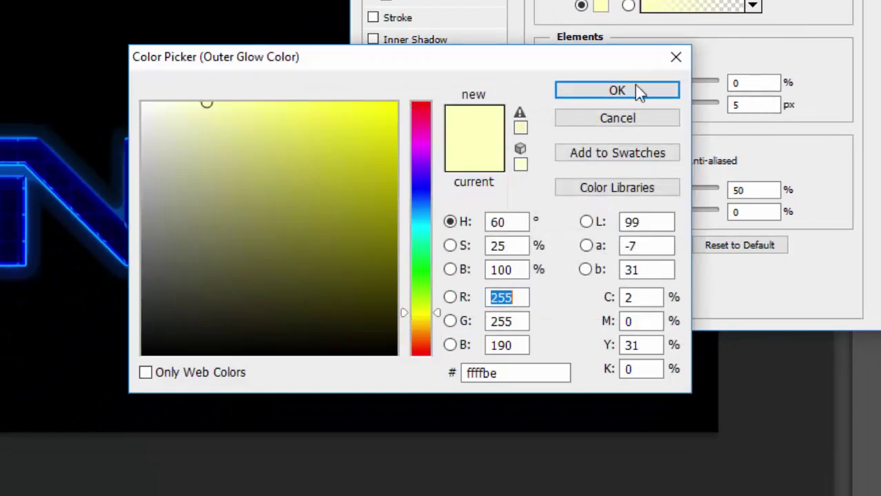
double_click(504, 380)
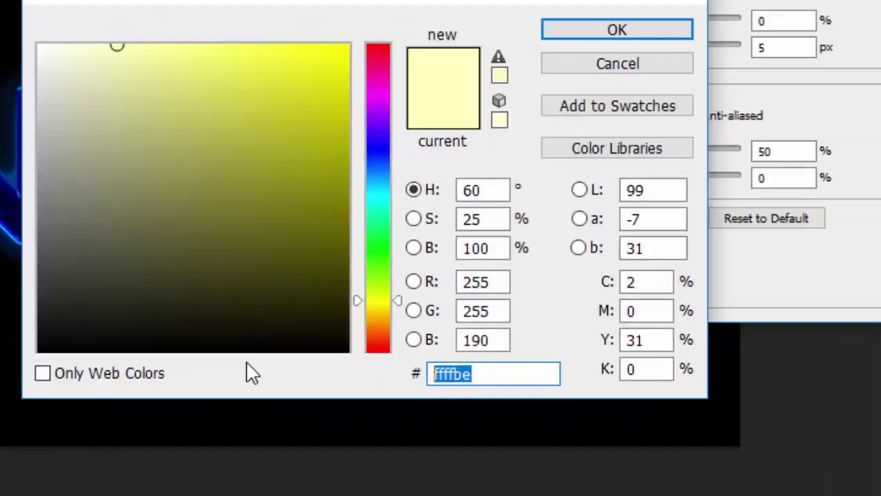
text(00005)
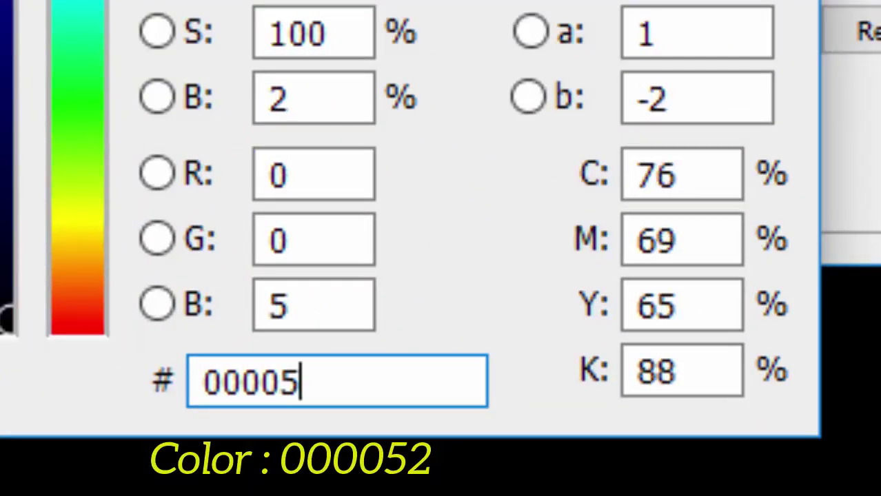
text(2)
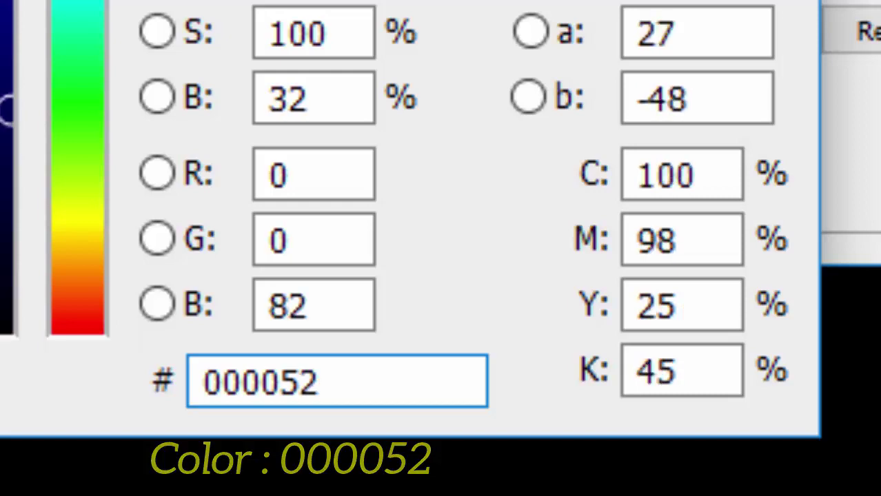
key(Return)
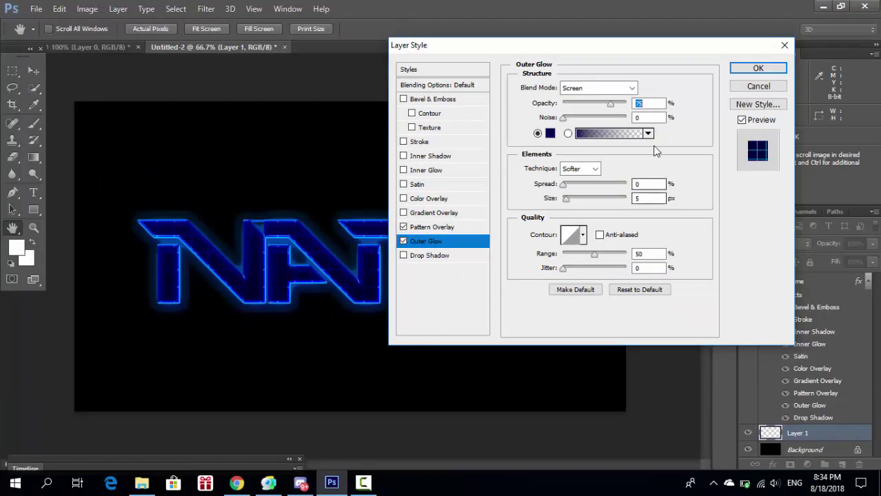
click(758, 67)
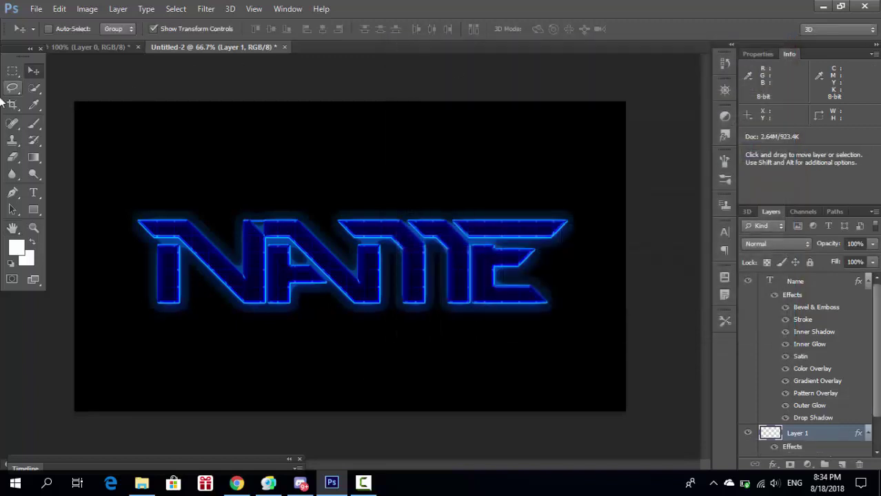
- Activate the Brush tool and bring up the splatter brushes at the end of its presets
click(37, 122)
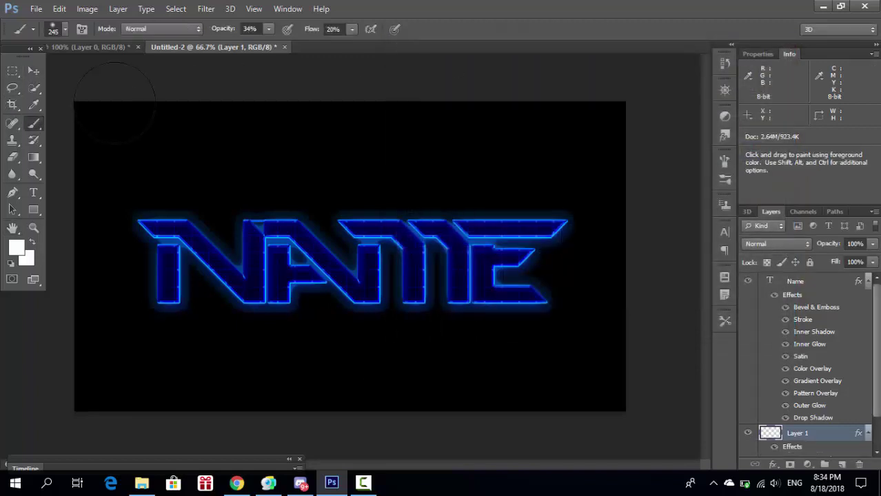
click(65, 28)
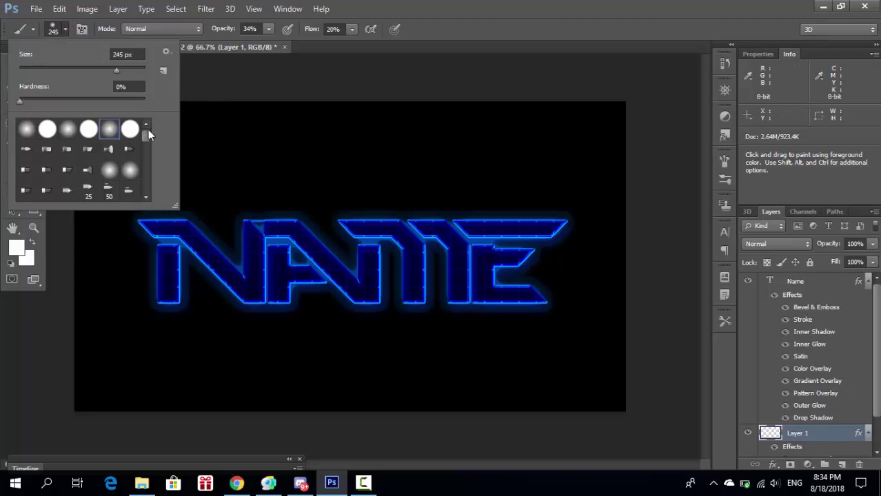
drag(148, 133, 149, 178)
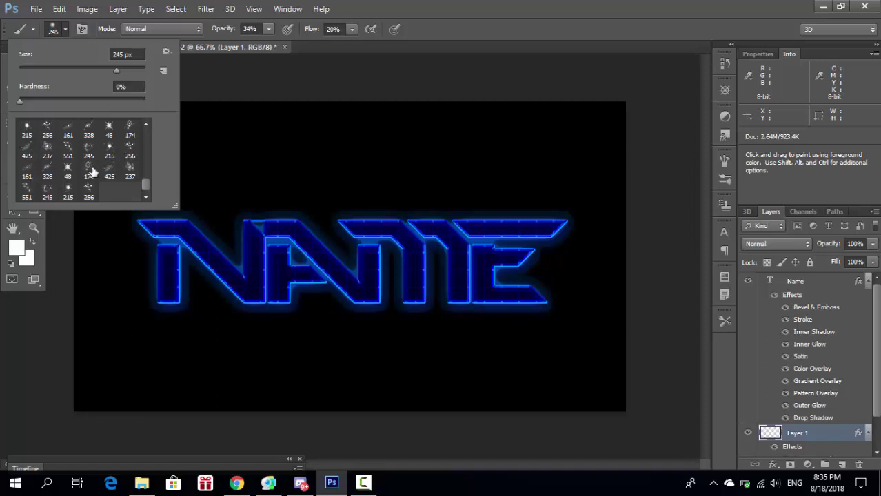
click(119, 173)
mouse_move(227, 238)
mouse_down()
mouse_move(354, 236)
mouse_move(246, 226)
mouse_move(265, 221)
mouse_up()
key(ctrl+z)
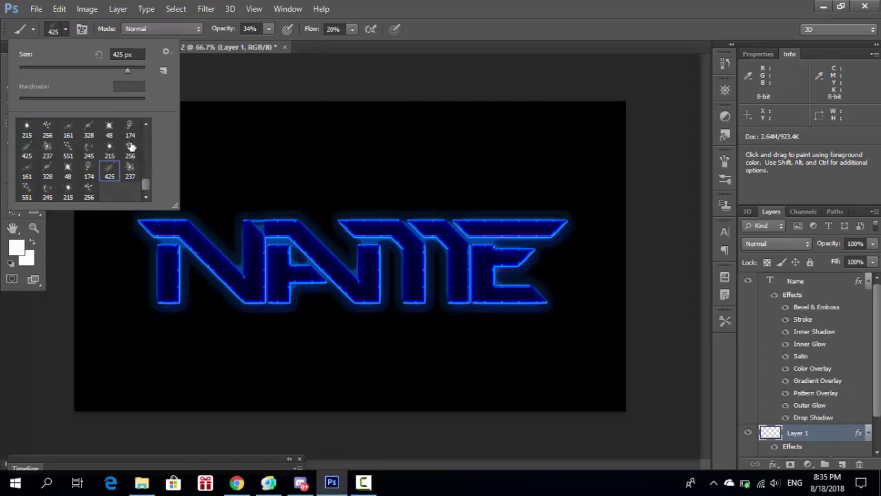
- Choose the 256 px splatter brush and set the brush opacity and flow to 100%
click(131, 147)
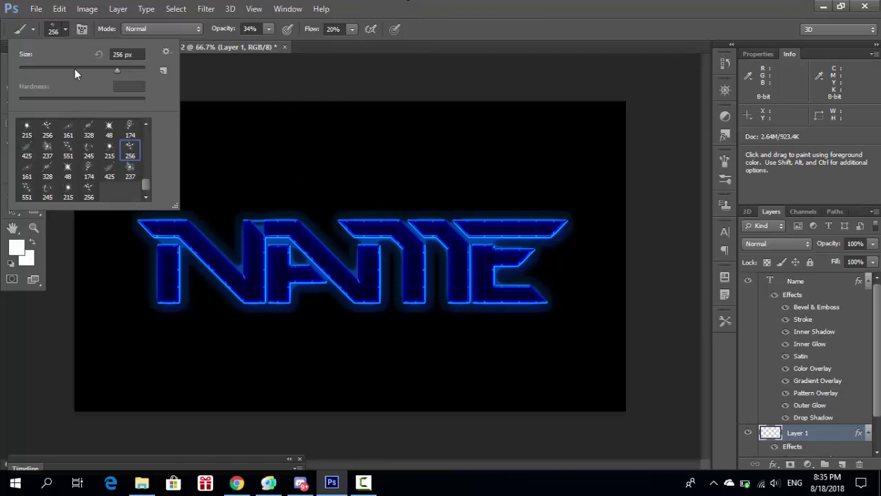
key(0)
key(shift+0)
click(467, 10)
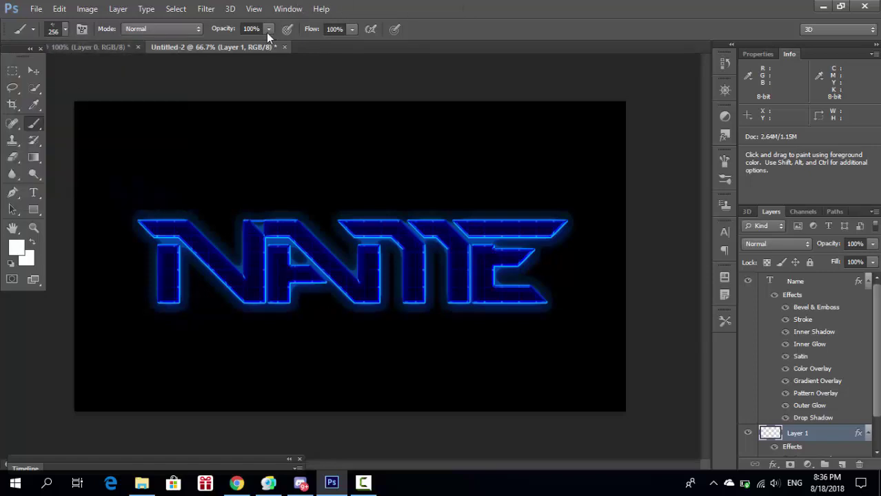
click(351, 31)
click(378, 6)
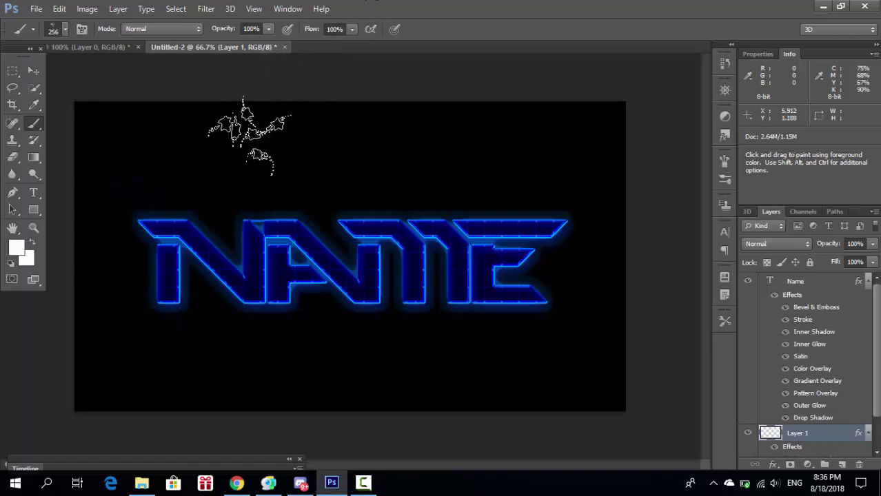
- Stamp patterned splatters on Layer 1 around the N and the E of the text with the 245 px and 256 px brushes
click(64, 29)
click(128, 171)
click(169, 290)
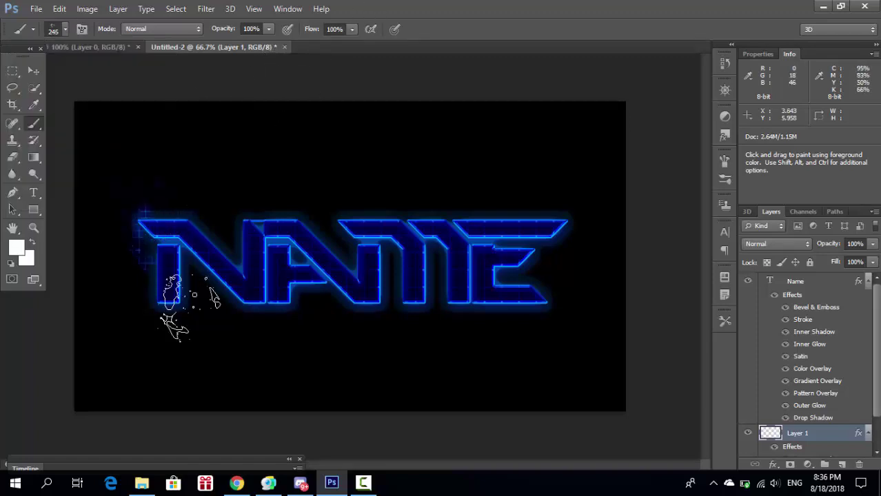
click(545, 283)
click(64, 29)
click(109, 171)
click(245, 276)
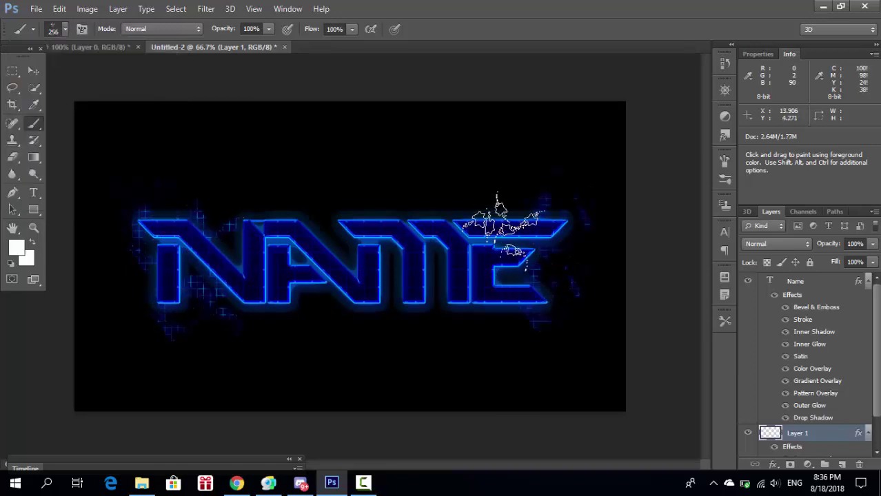
- Add more 256 px splatters above and below the E, beside the N's lower edge and below the A
click(501, 210)
click(65, 29)
double_click(68, 172)
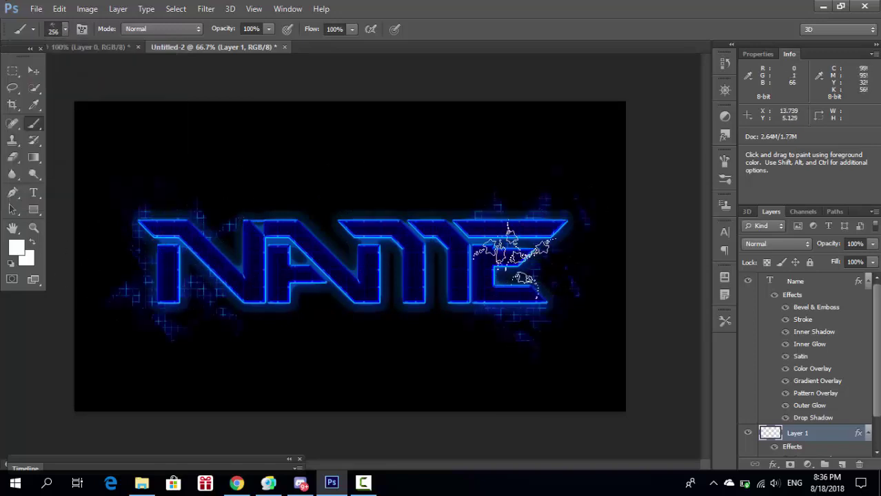
click(65, 29)
click(183, 160)
click(65, 29)
click(361, 282)
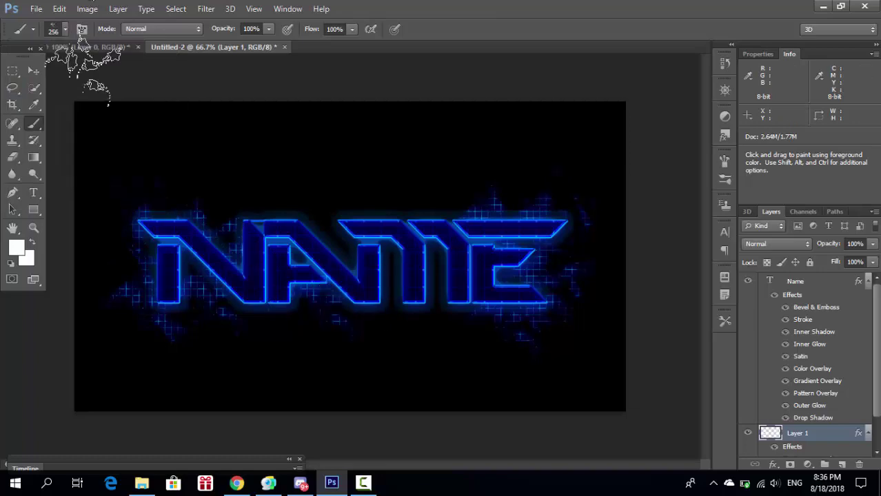
- Fill the gap above the N and A with patterned splatters using the 237 px brush
click(65, 29)
double_click(89, 172)
click(65, 29)
click(228, 231)
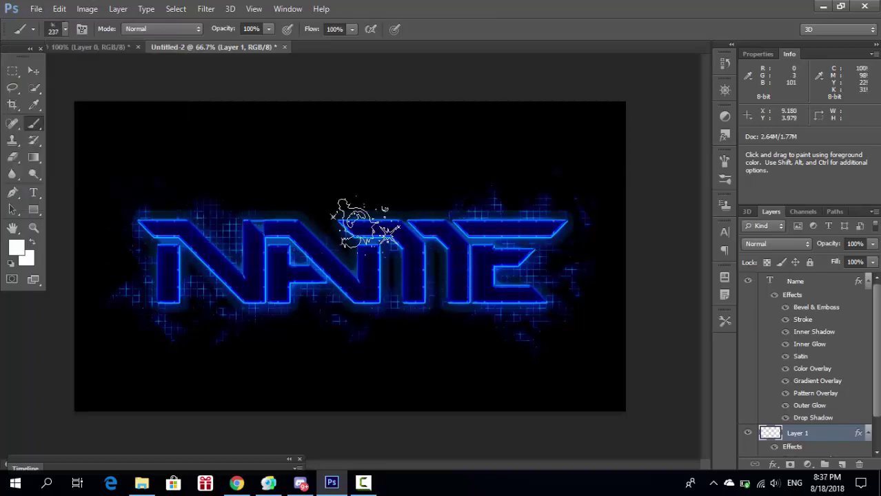
- Spread the patterned splatters farther above and below the text with larger brushes, including the 551 px one
click(64, 29)
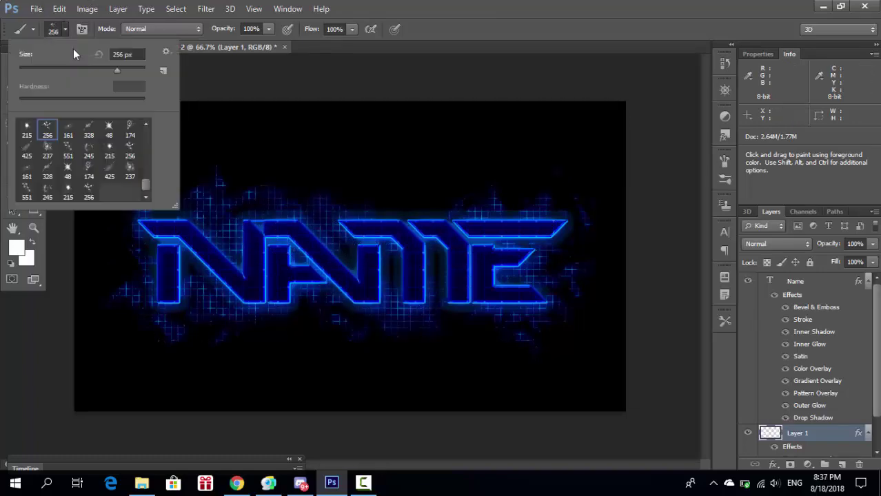
double_click(26, 191)
click(64, 29)
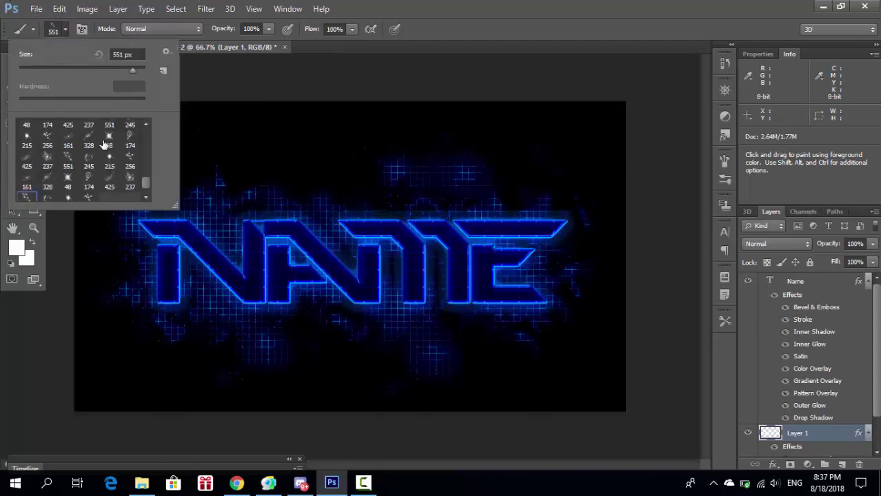
double_click(130, 140)
click(65, 29)
double_click(130, 160)
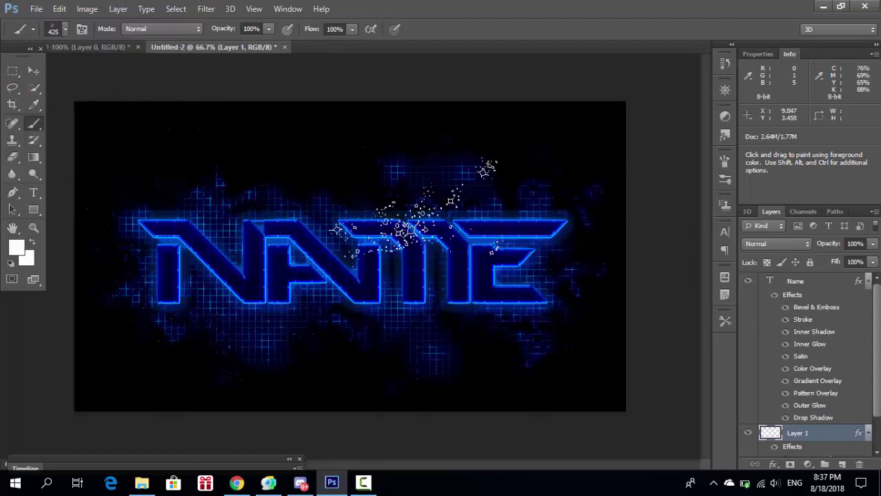
- Build up the grid pattern above the N and M with the 425 px and 551 px splatter brushes
click(52, 30)
double_click(110, 161)
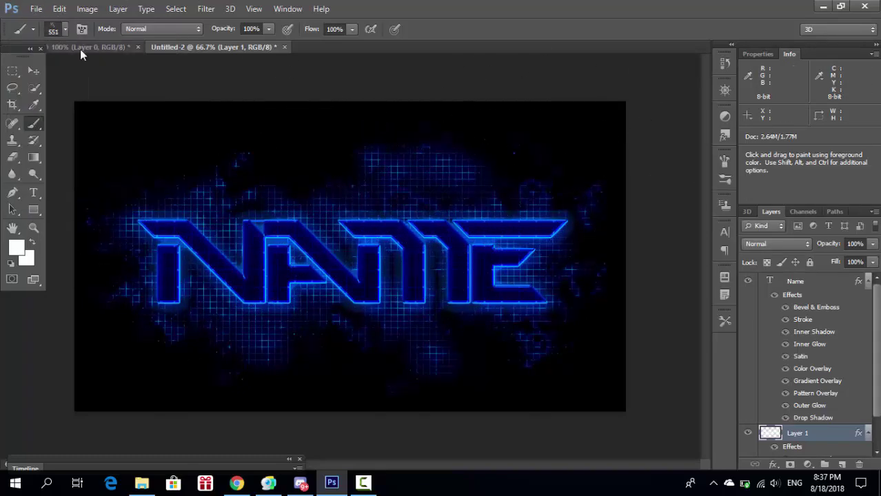
click(65, 29)
double_click(90, 161)
click(65, 29)
- Extend the outer edges of the pattern above and below the text with the 256 px and 237 px splatter brushes
click(130, 148)
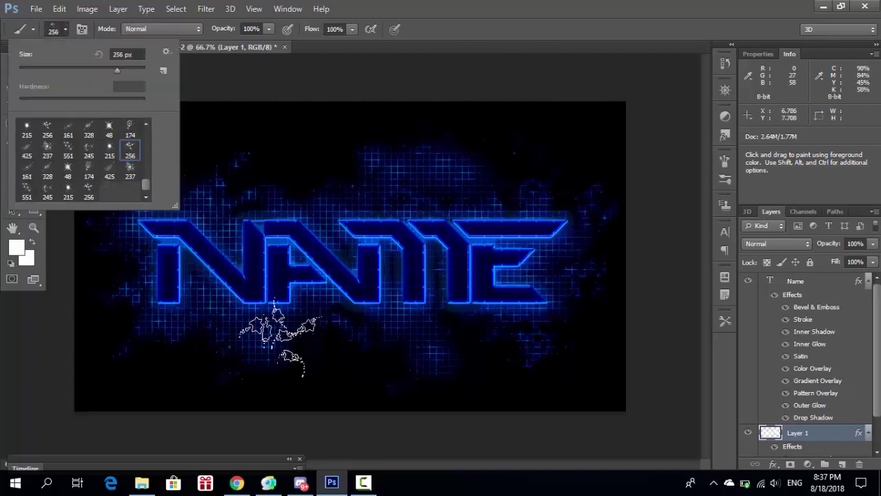
key(Return)
click(64, 29)
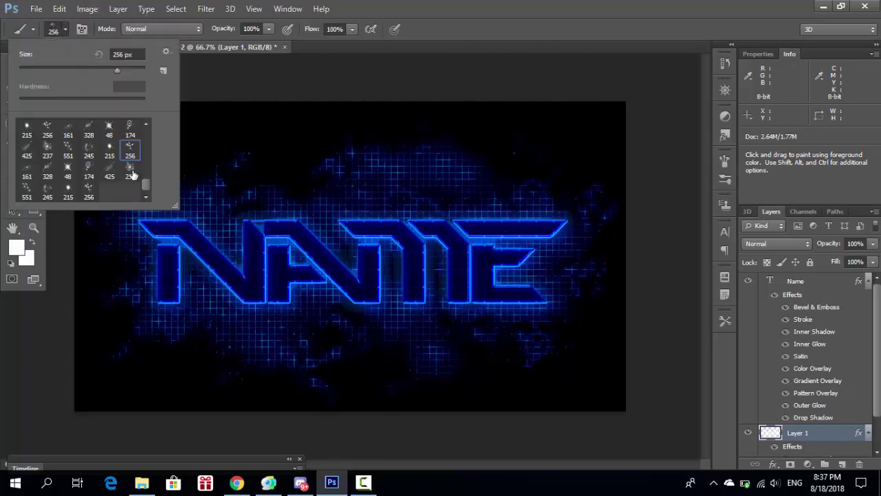
double_click(131, 171)
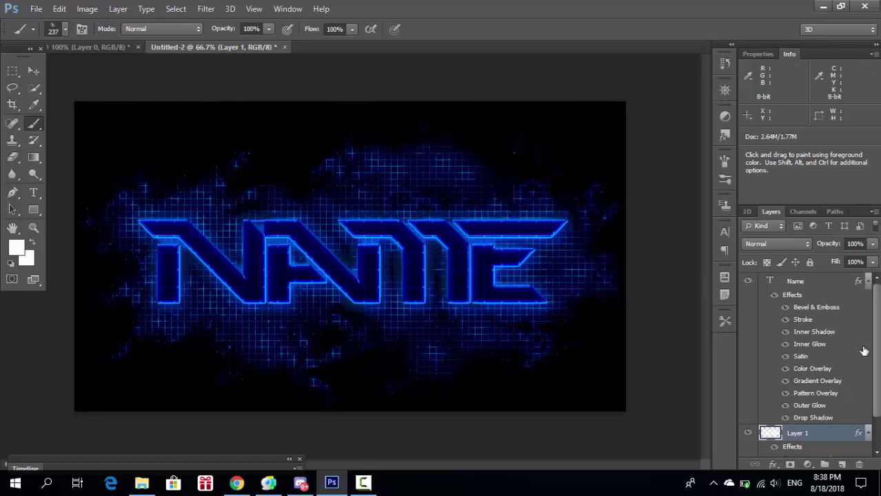
- Add a second empty layer between Layer 1 and the Background layer and select it
scroll(766, 394, down, 2)
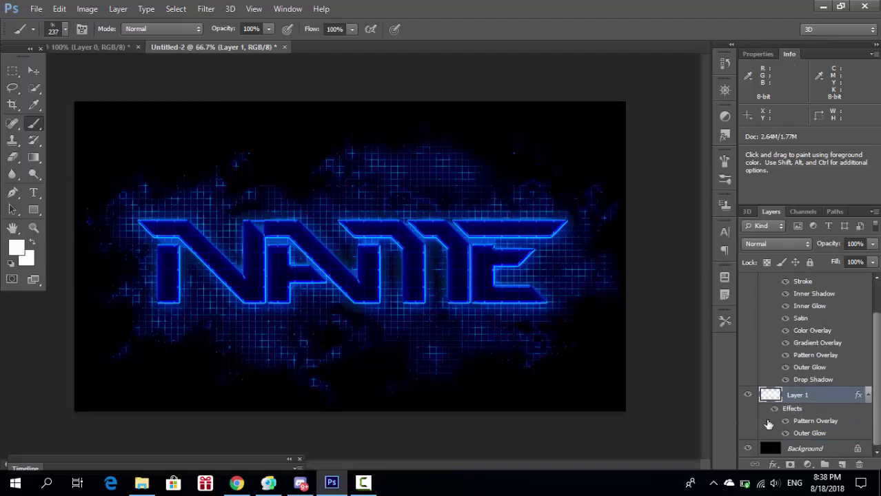
click(812, 448)
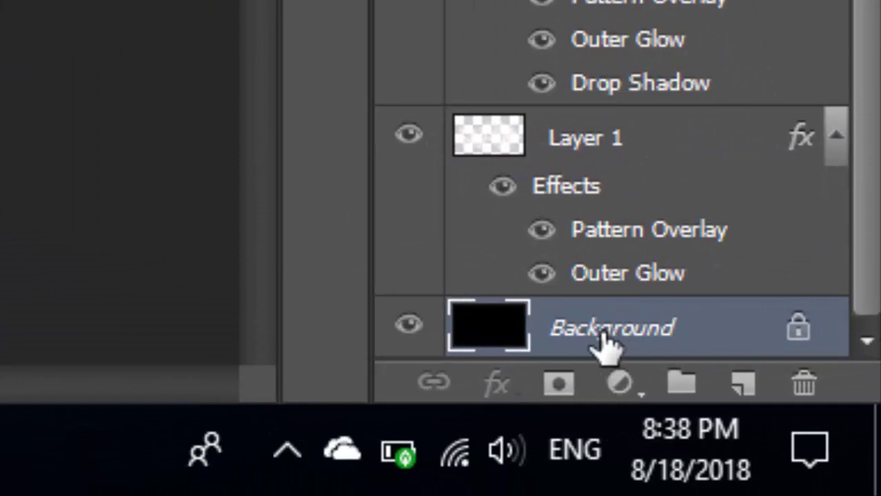
click(752, 378)
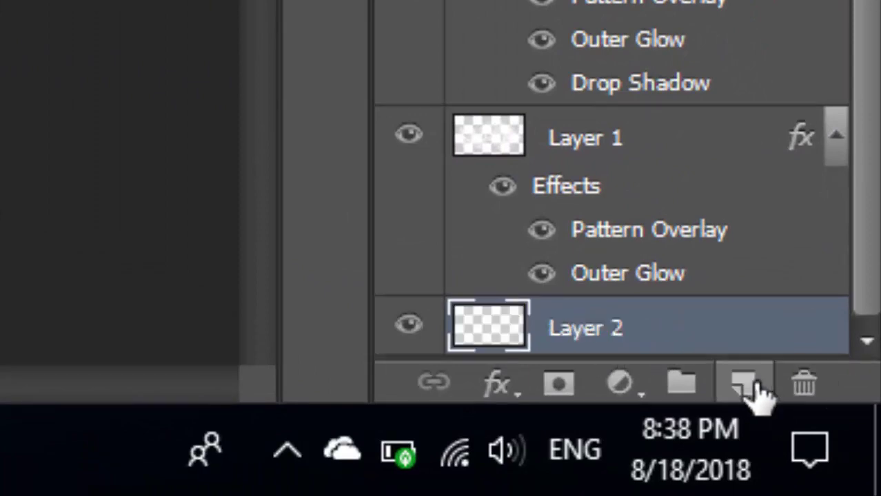
scroll(866, 206, down, 1)
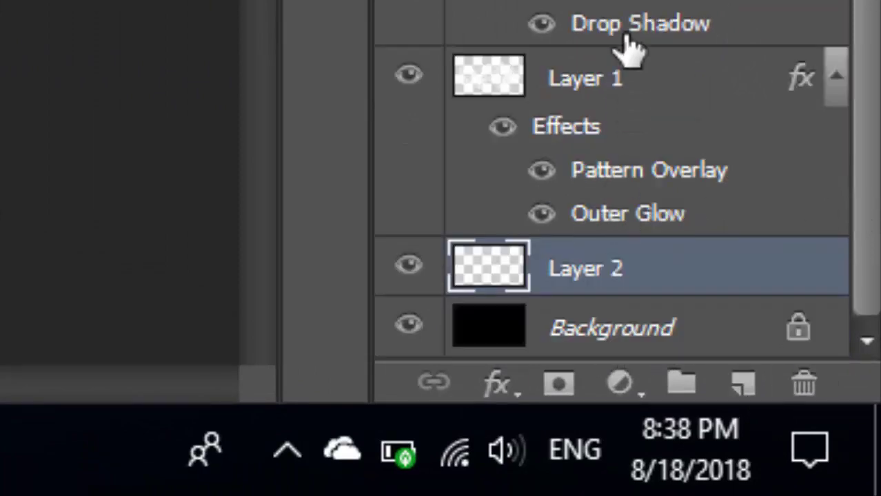
scroll(643, 82, up, 3)
scroll(652, 96, down, 3)
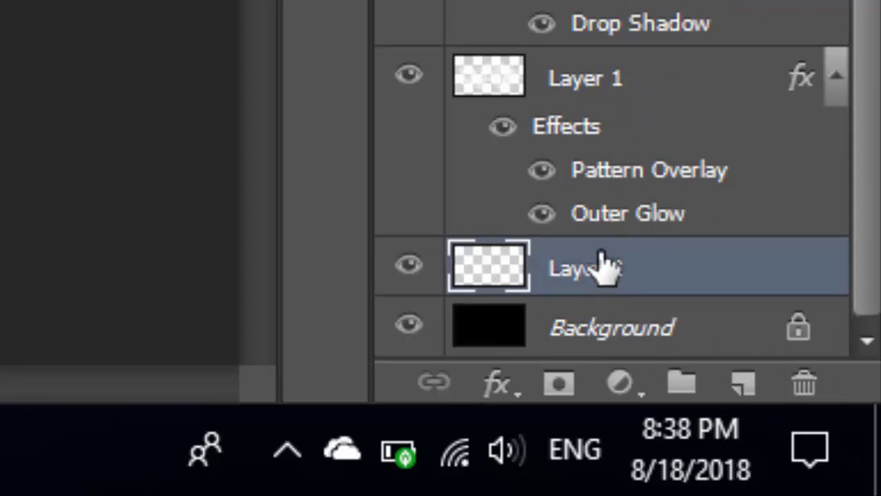
drag(604, 265, 584, 261)
click(612, 344)
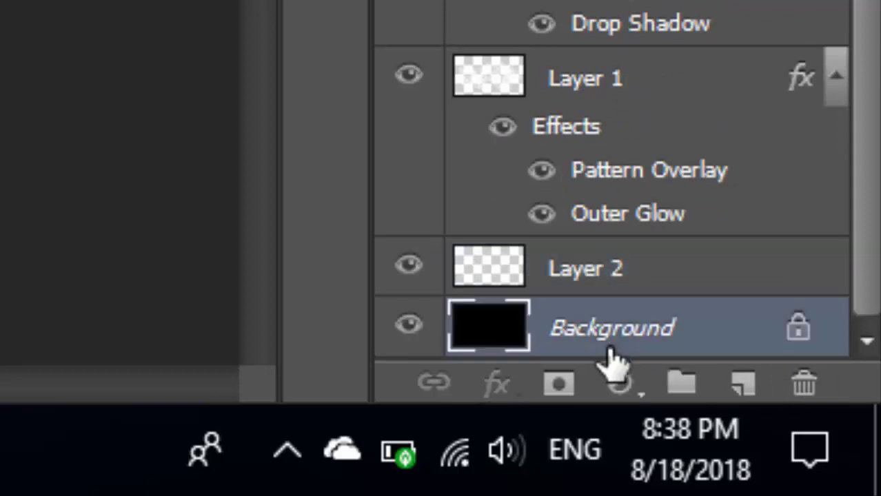
click(610, 279)
key(ctrl+z)
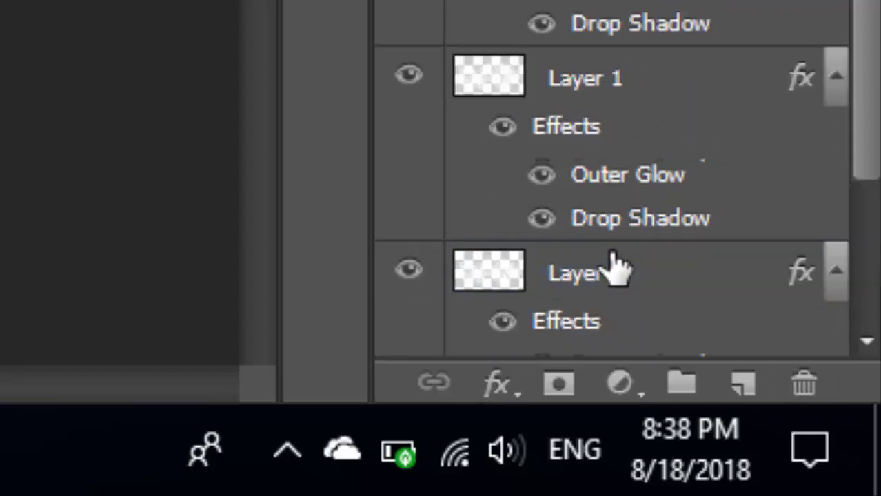
- Undo the last layer effects change and select the empty Layer 2 above the Background layer
key(ctrl+z)
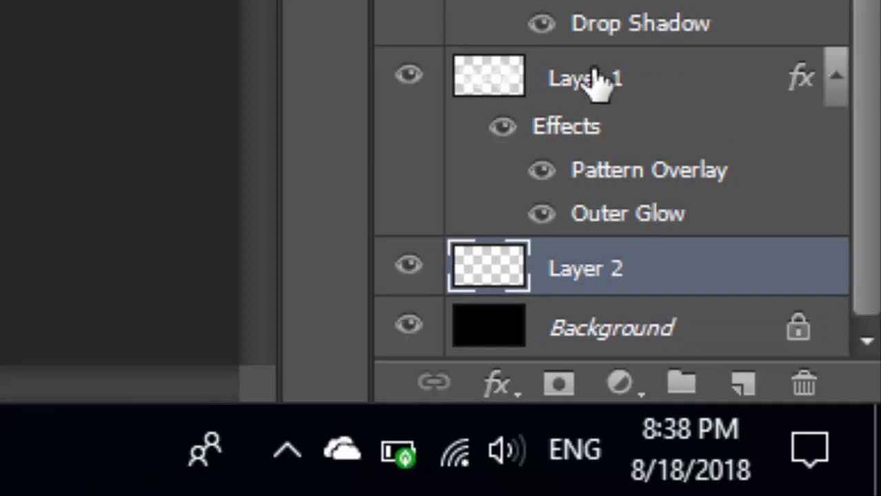
click(597, 79)
click(530, 263)
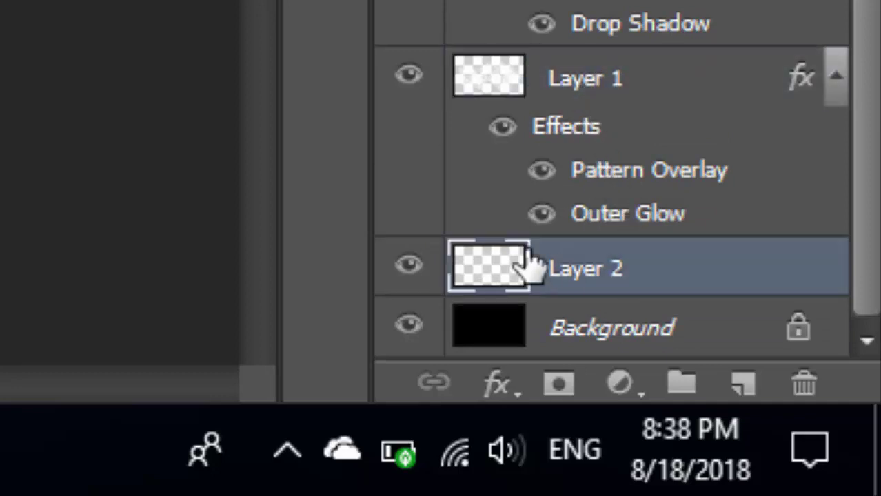
click(616, 82)
click(658, 262)
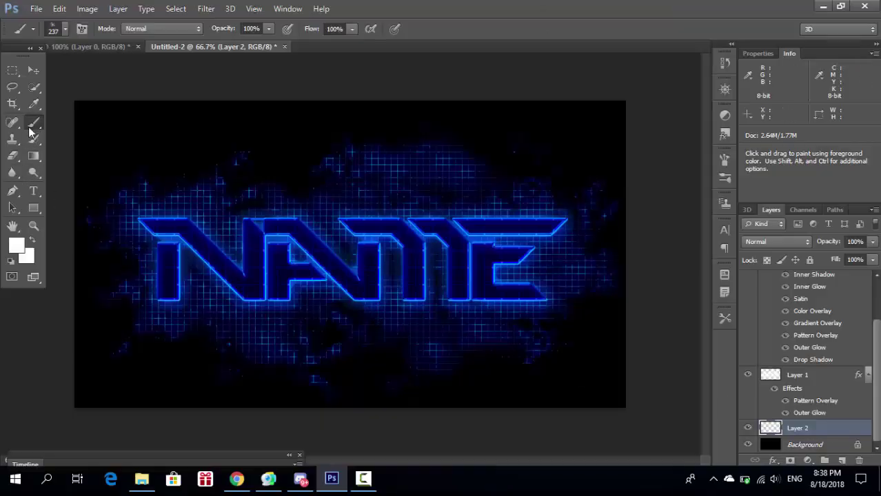
- Choose a soft round brush at 237 px with 0% hardness
click(67, 34)
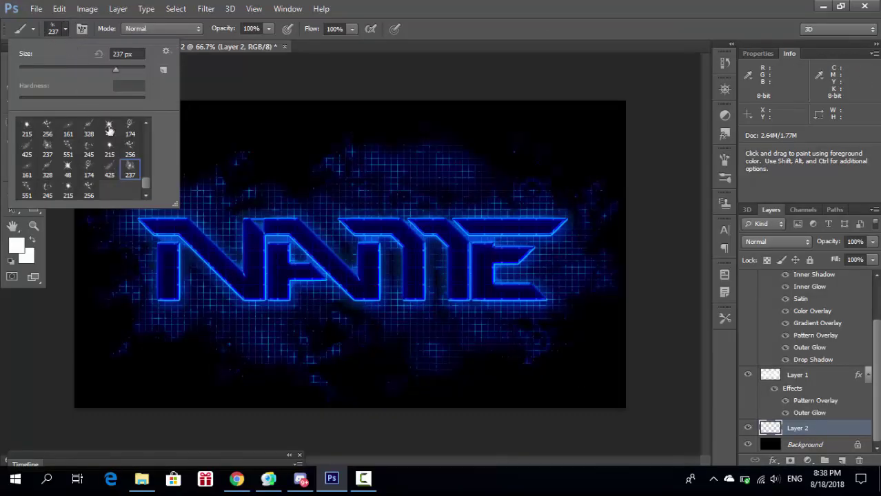
drag(147, 184, 145, 102)
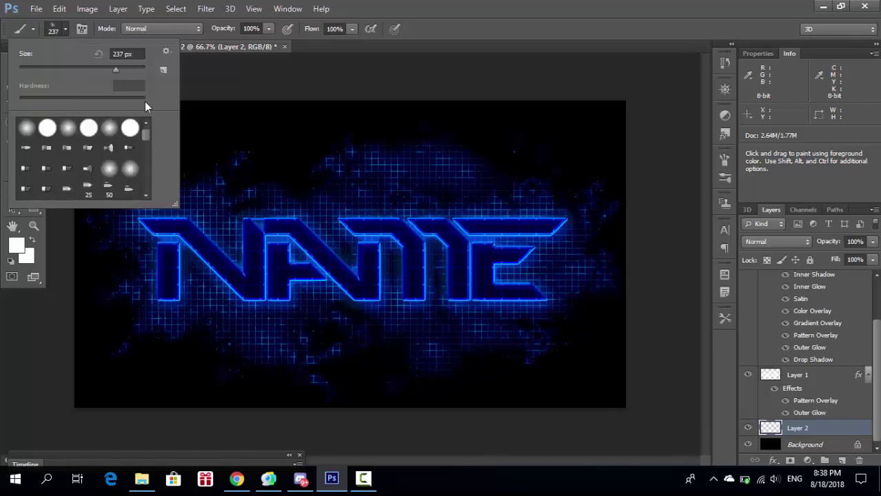
click(109, 131)
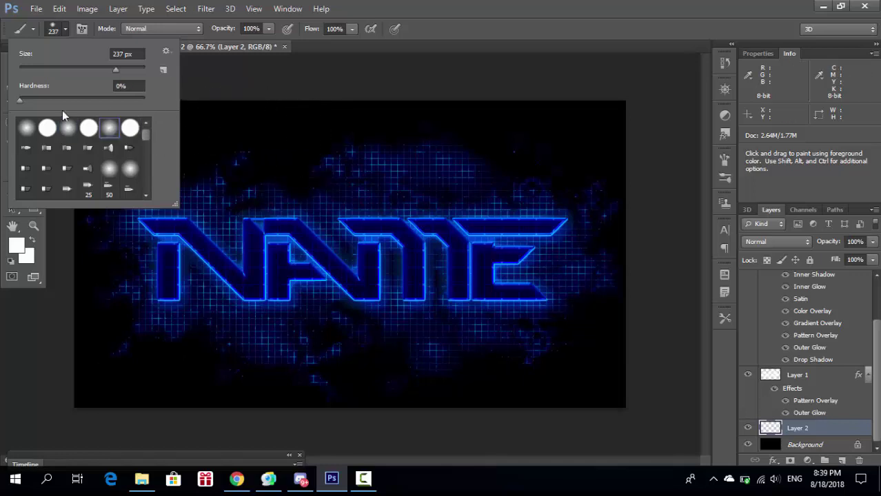
click(130, 86)
key(Return)
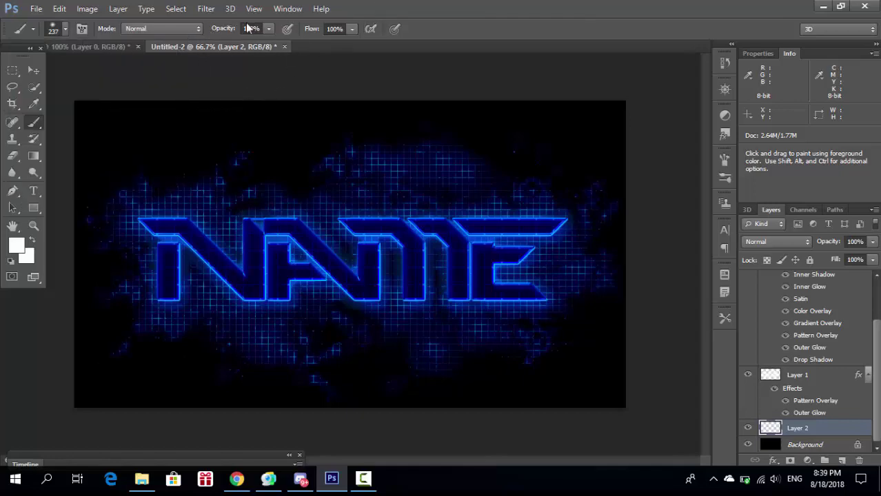
- Set the brush opacity to 34% and the flow to 20%
click(256, 28)
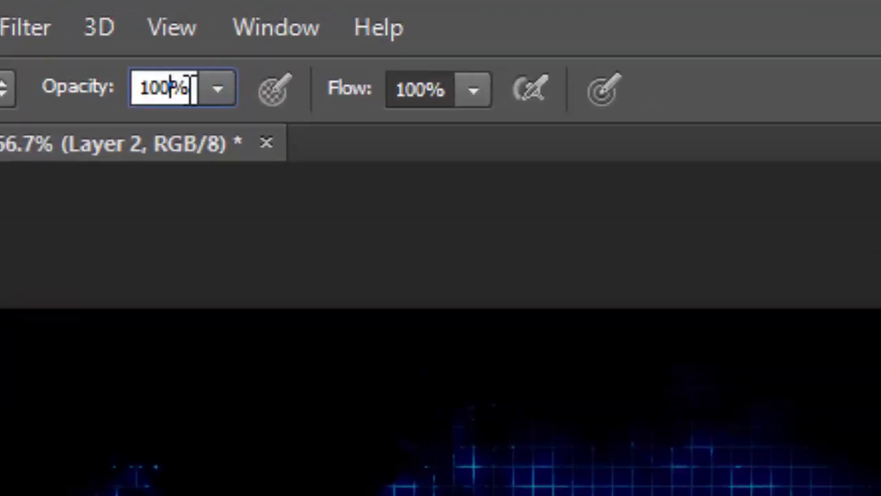
double_click(190, 88)
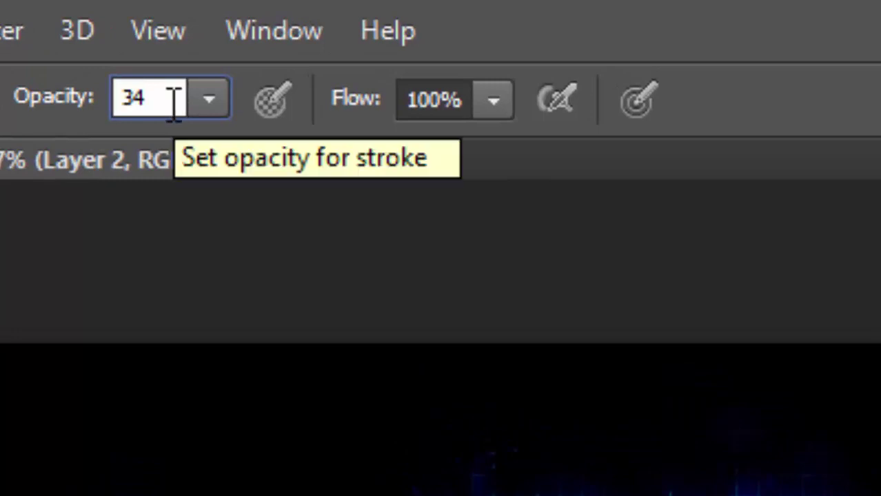
click(444, 86)
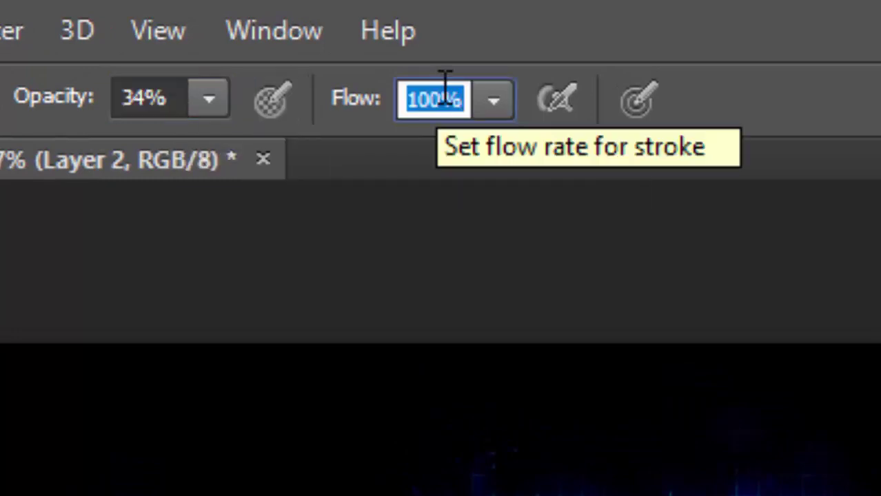
text(20)
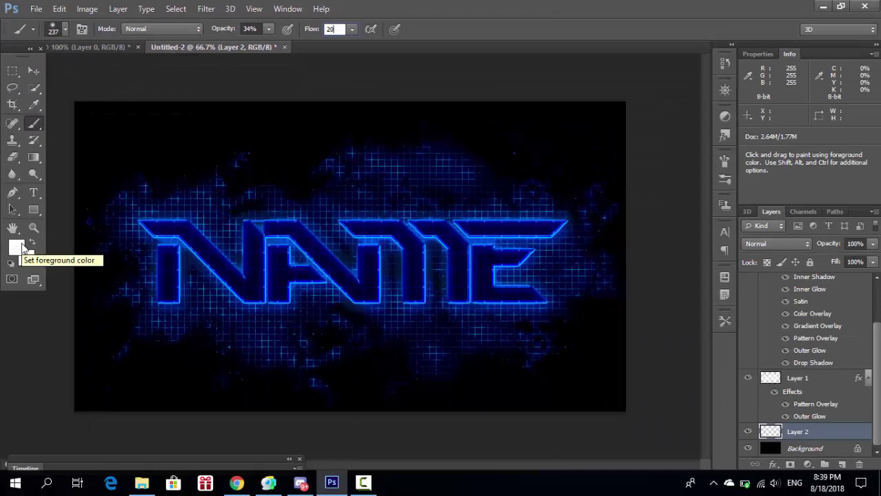
- Set the foreground color to dark blue 000052
click(21, 247)
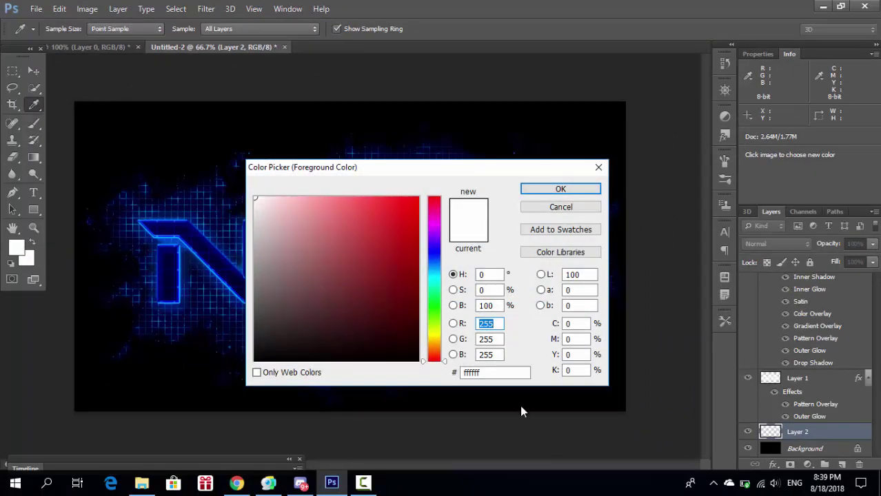
click(499, 374)
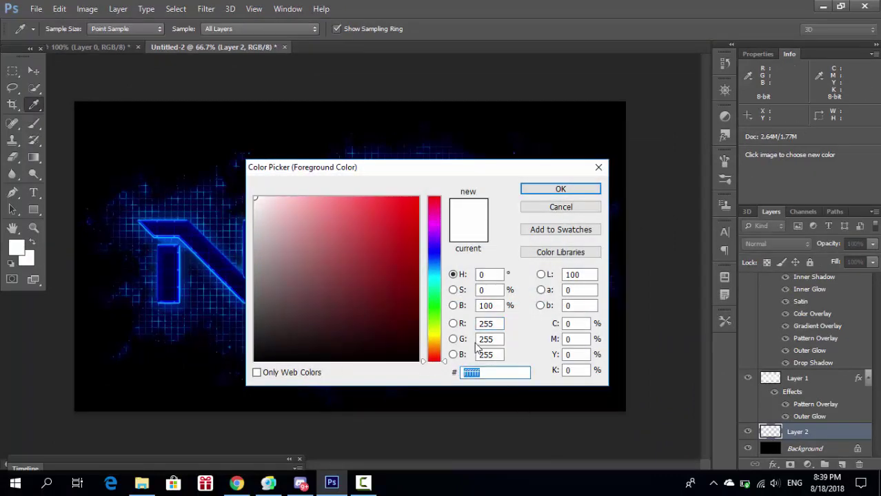
text(0000)
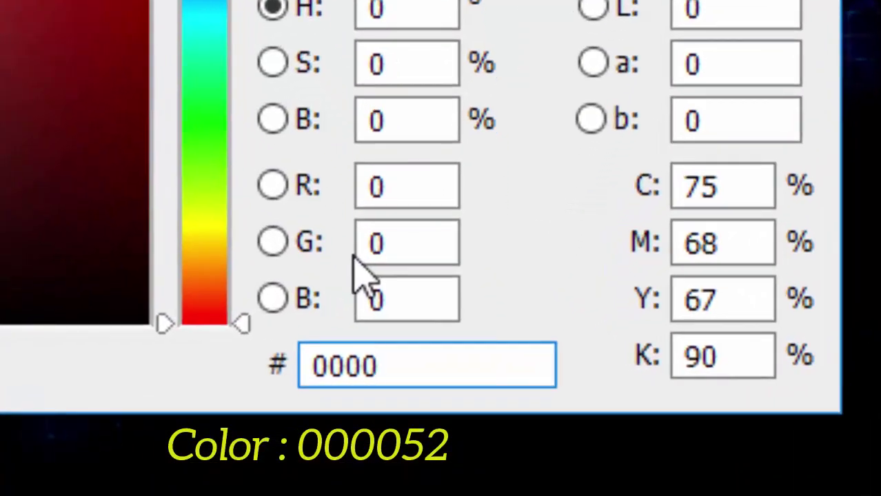
text(52)
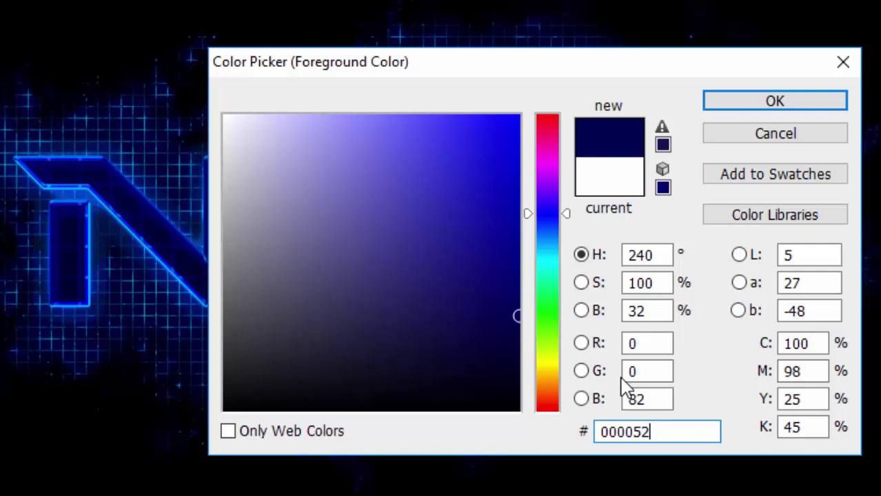
key(Return)
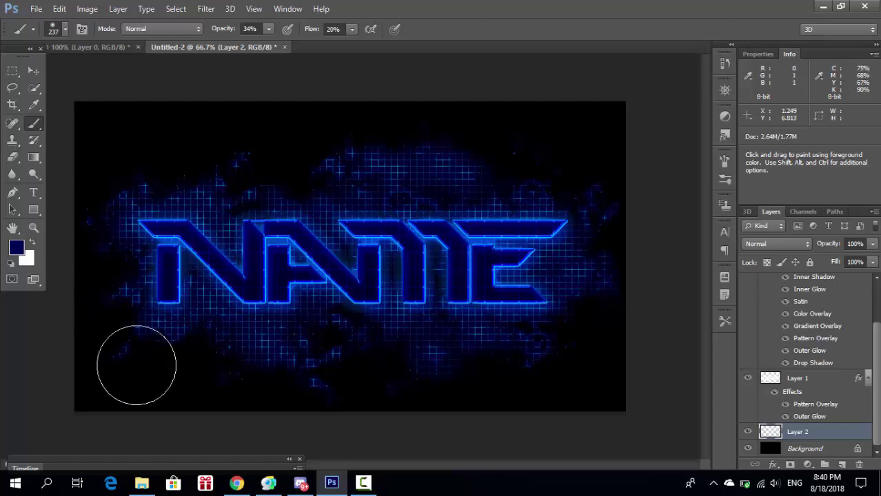
- Paint a soft dark blue haze on Layer 2 around and behind the text and grid pattern, and switch to the Move tool
mouse_move(297, 364)
mouse_down()
mouse_move(357, 373)
mouse_move(398, 348)
mouse_up()
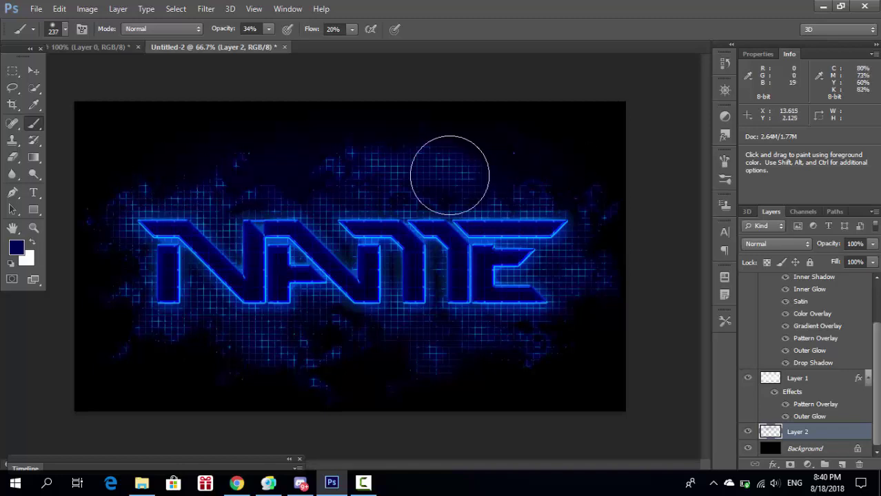
mouse_move(148, 309)
mouse_down()
mouse_move(270, 406)
mouse_move(366, 352)
mouse_move(221, 364)
mouse_move(568, 344)
mouse_move(574, 331)
mouse_move(454, 274)
mouse_up()
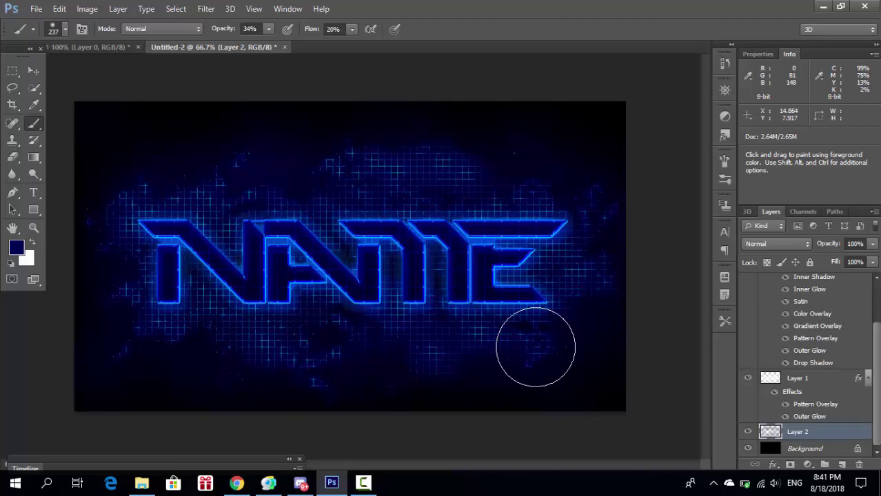
click(36, 70)
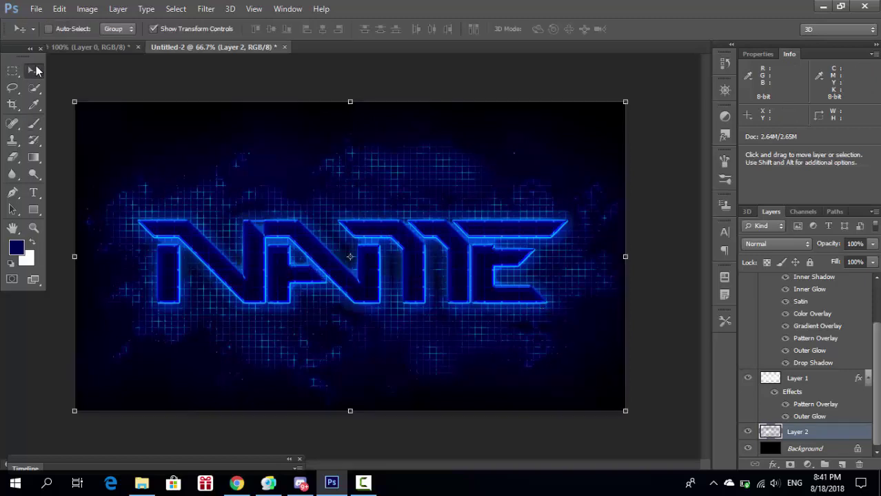